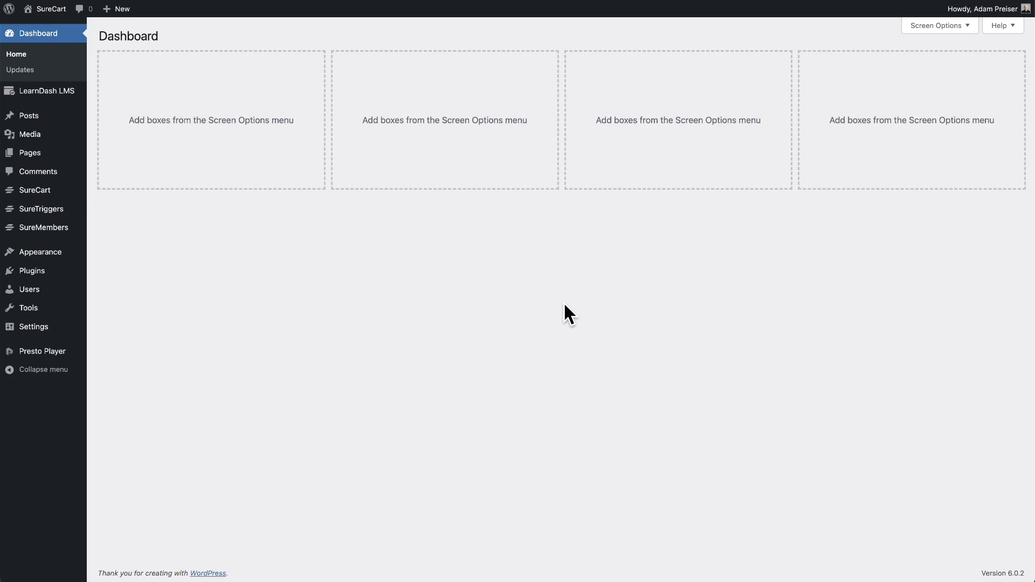
# Step: Review the LearnDash Courses list, then open the SureCart Products list
pyautogui.click(564, 302)
pyautogui.click(296, 210)
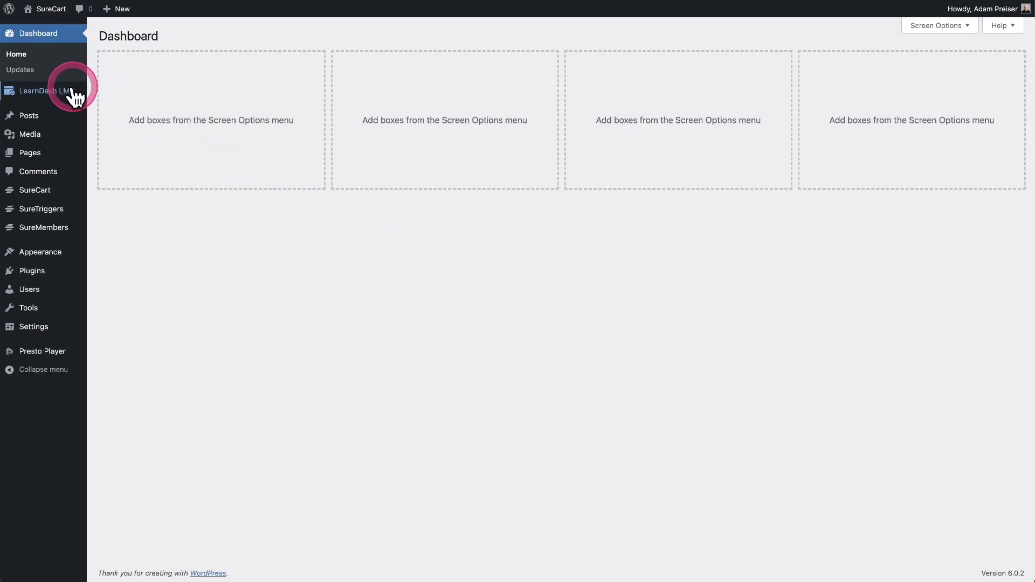
pyautogui.moveTo(73, 92)
pyautogui.click(140, 110)
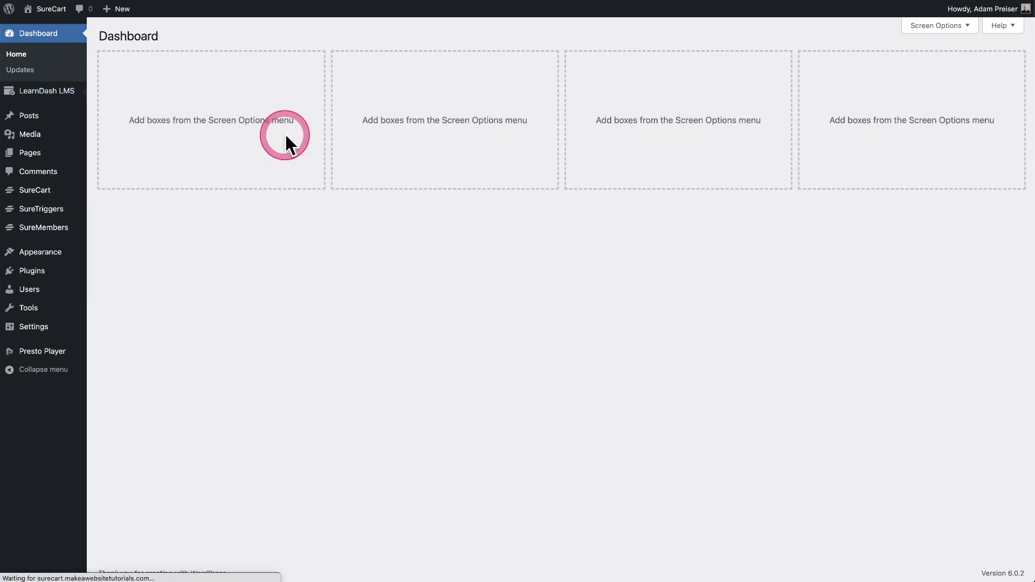
pyautogui.moveTo(165, 191)
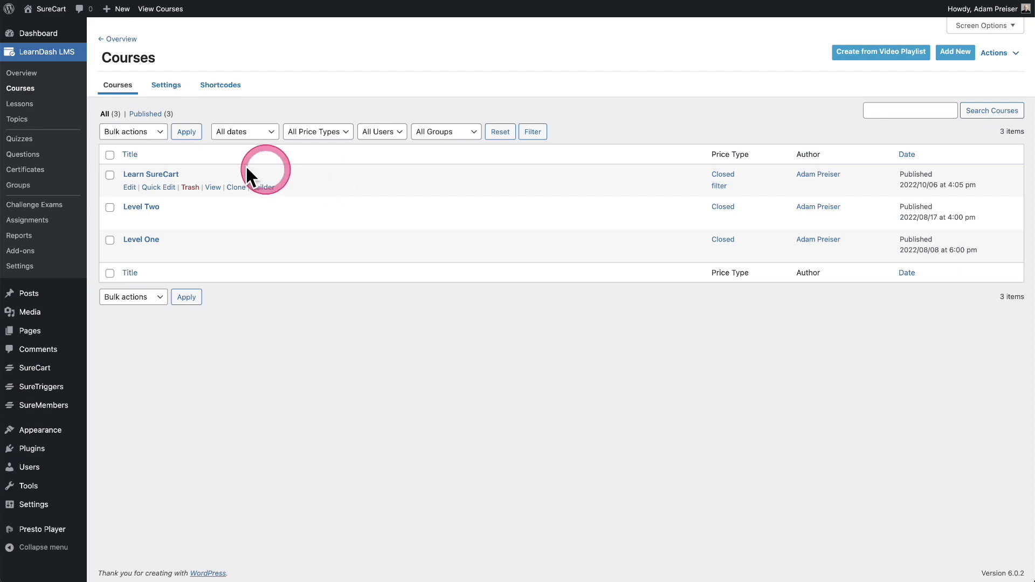
pyautogui.click(174, 183)
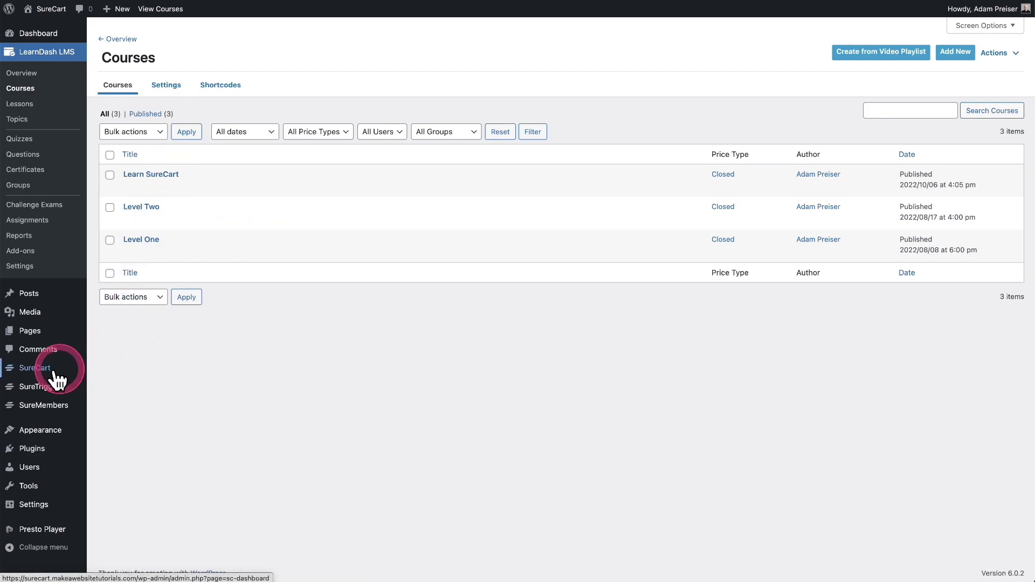
pyautogui.moveTo(41, 369)
pyautogui.click(123, 411)
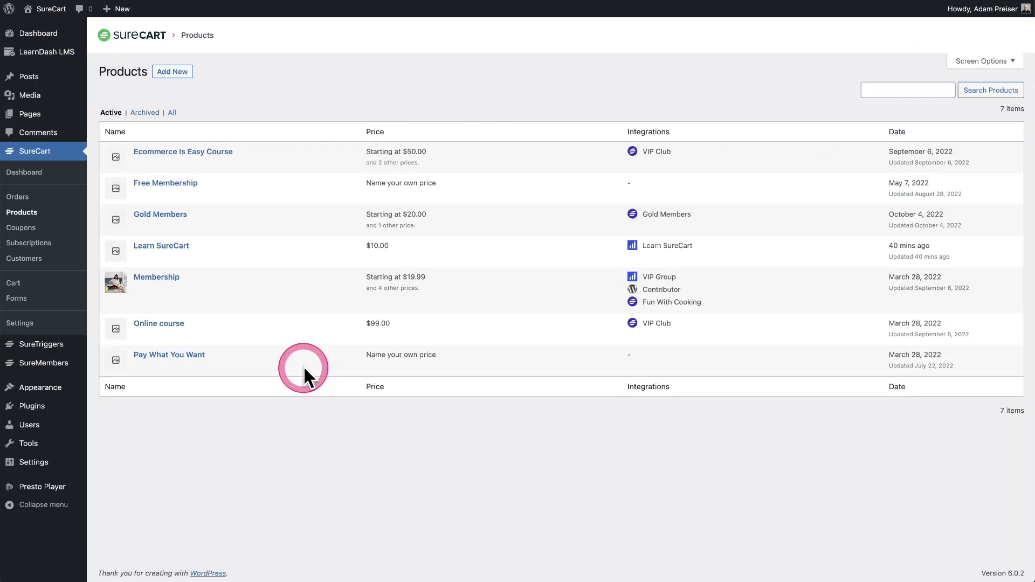
# Step: Open the Learn SureCart product and delete its existing course integration
pyautogui.click(181, 247)
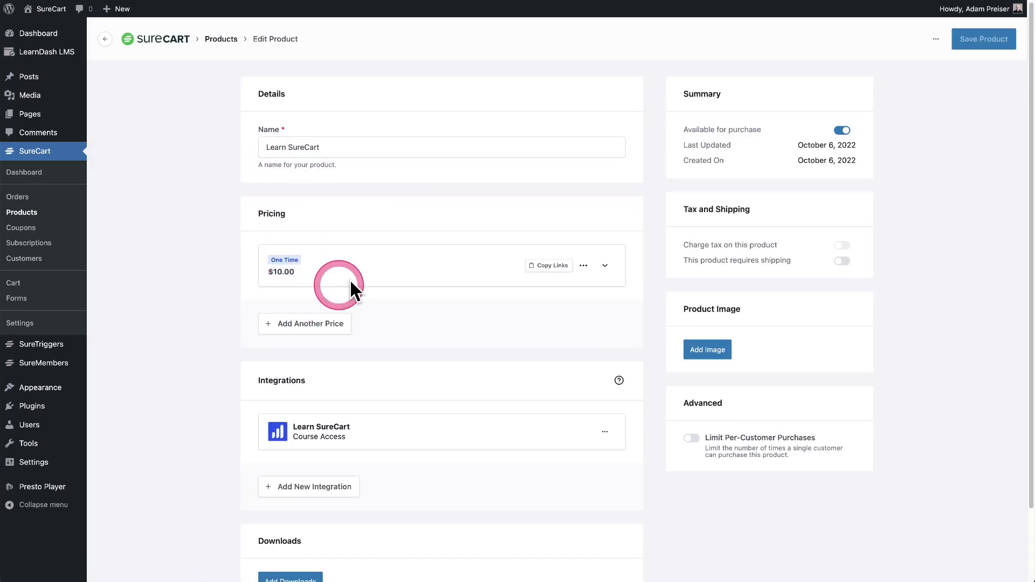
pyautogui.scroll(-3, 389, 291)
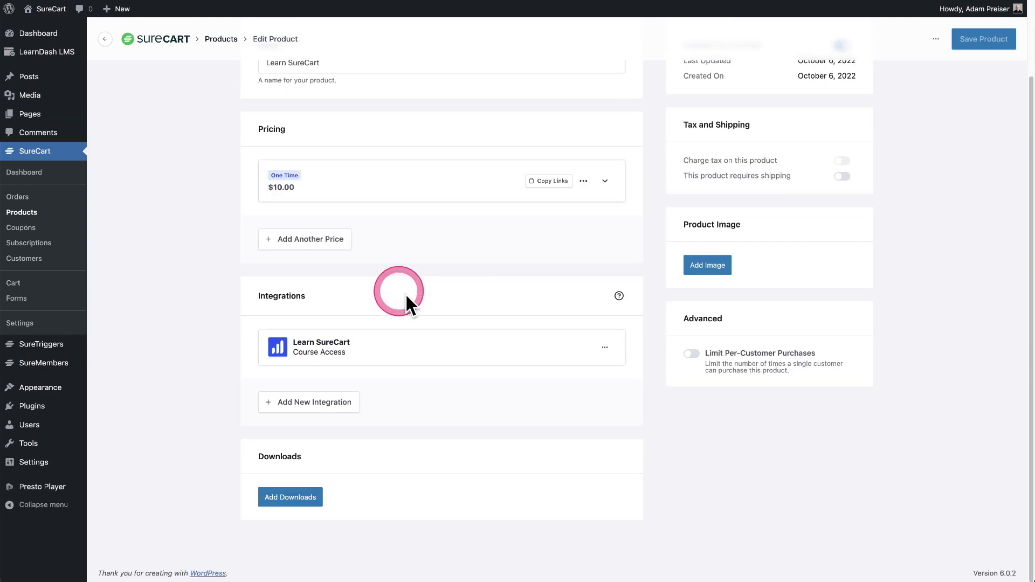
pyautogui.click(618, 362)
pyautogui.click(593, 376)
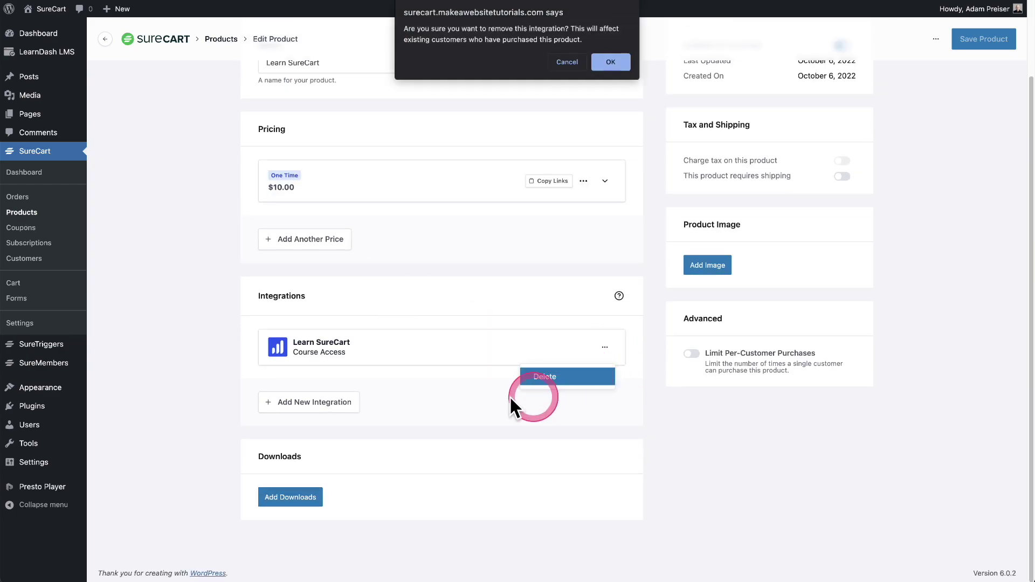
pyautogui.press('Return')
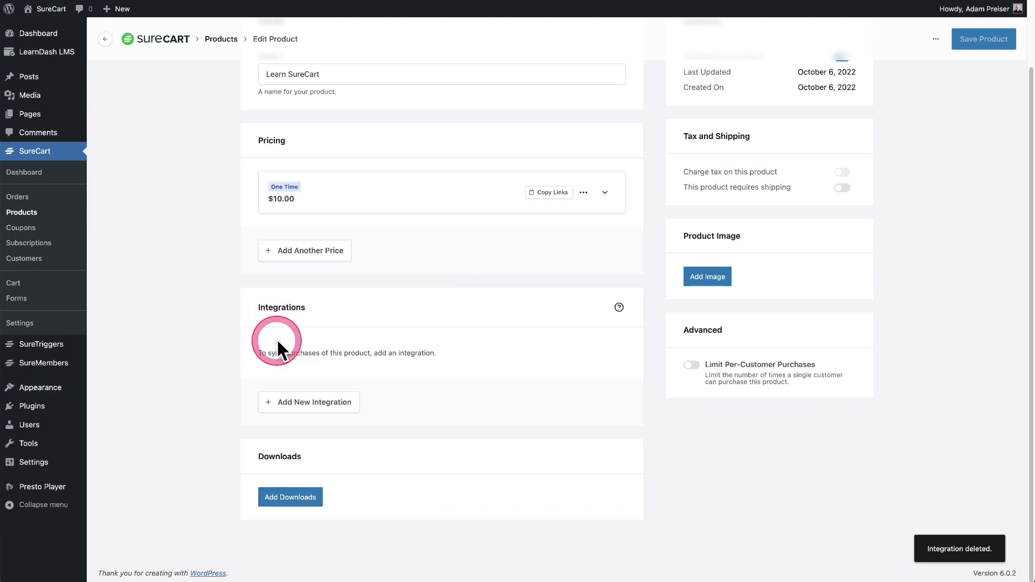
# Step: Add a LearnDash Course integration granting access to the Learn SureCart course
pyautogui.click(311, 405)
pyautogui.click(543, 311)
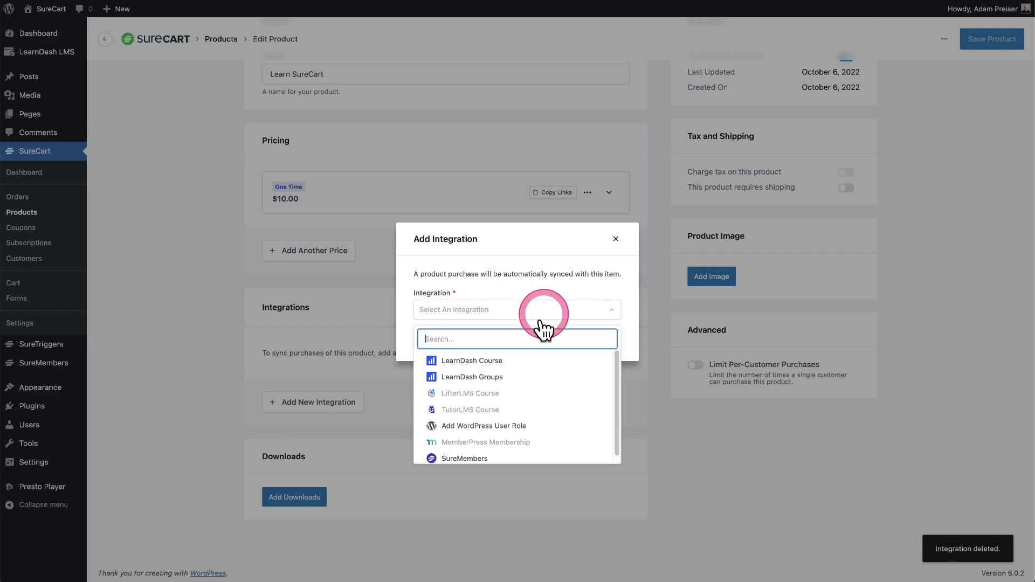
pyautogui.click(464, 360)
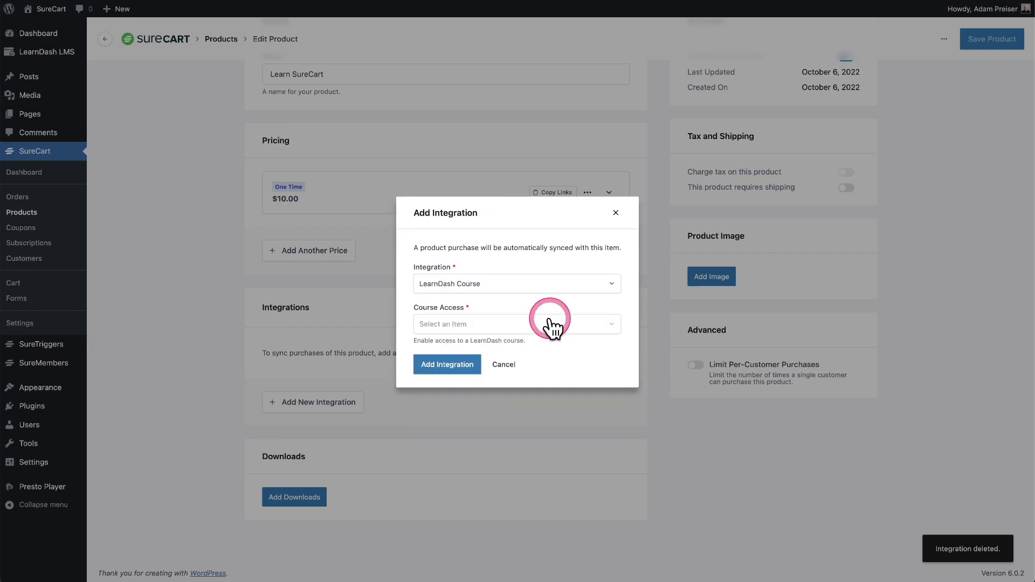
pyautogui.click(549, 325)
pyautogui.click(488, 374)
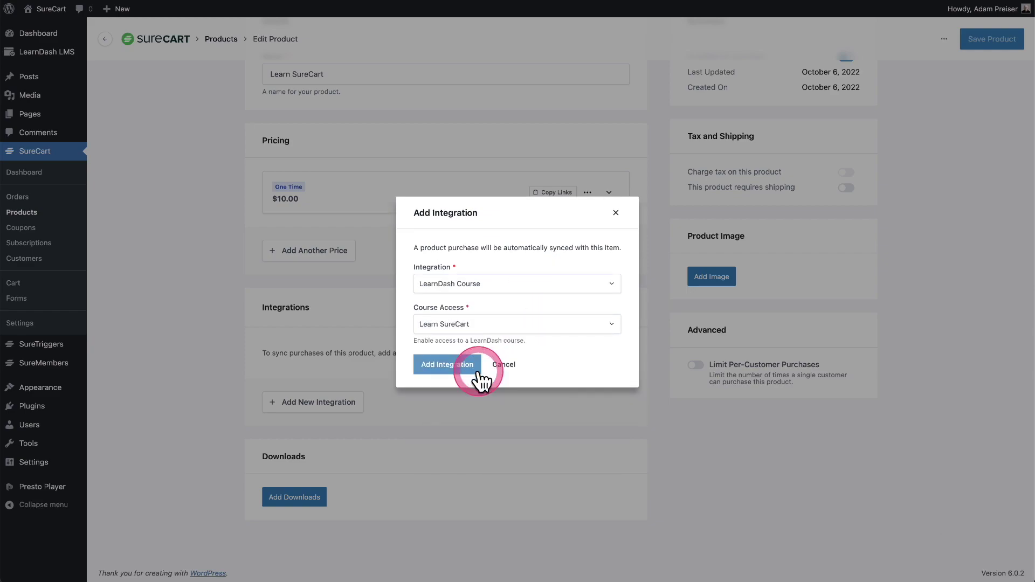
pyautogui.click(431, 365)
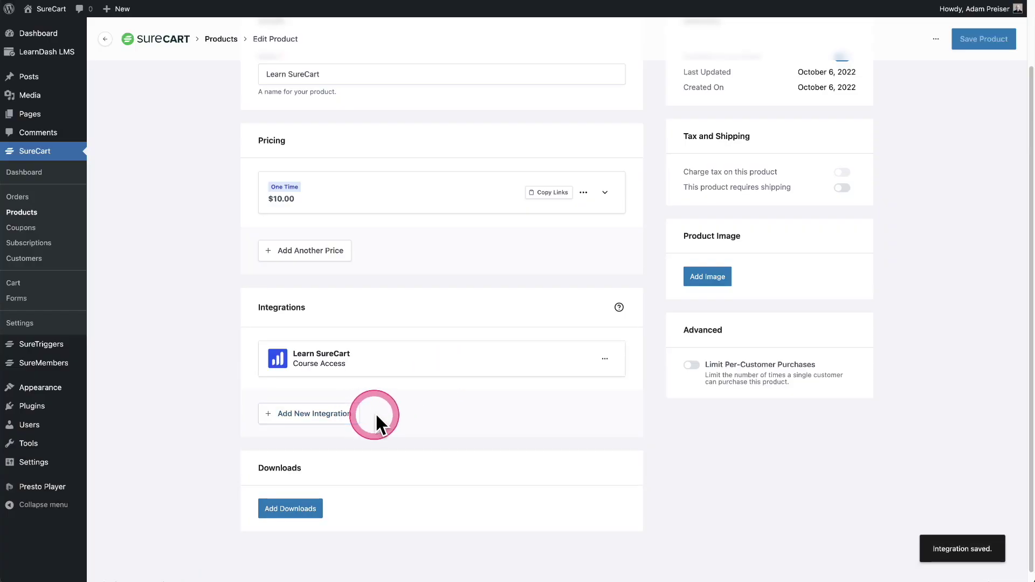
# Step: Begin adding another integration but cancel it, keeping only the Learn SureCart course access
pyautogui.scroll(2, 409, 417)
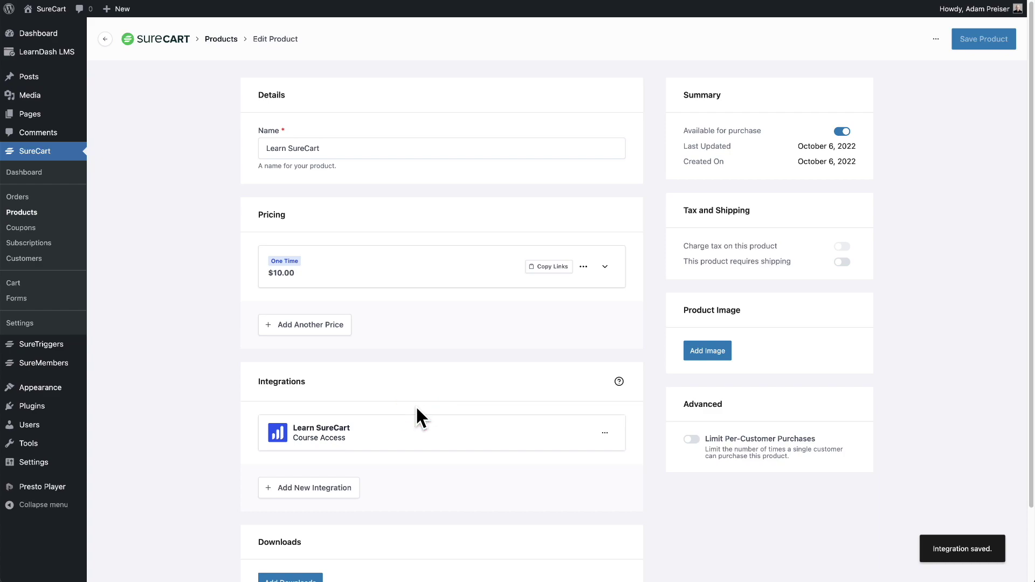
pyautogui.click(292, 489)
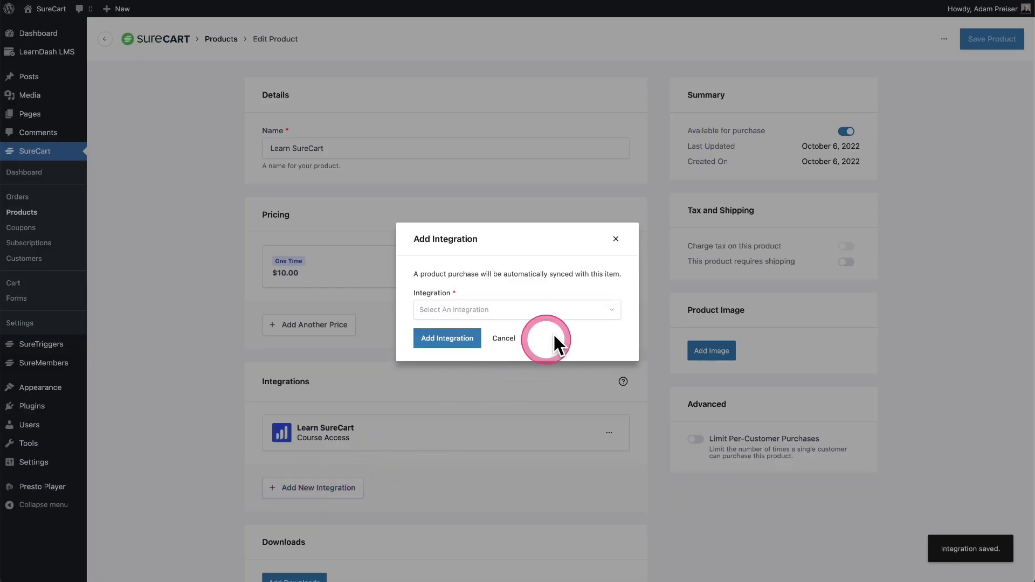
pyautogui.click(567, 315)
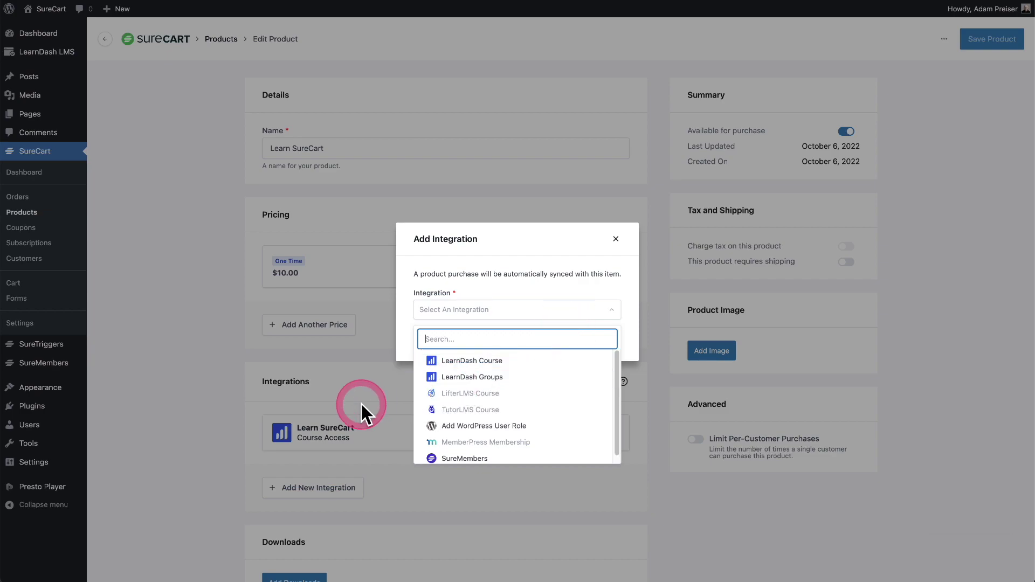
pyautogui.click(351, 379)
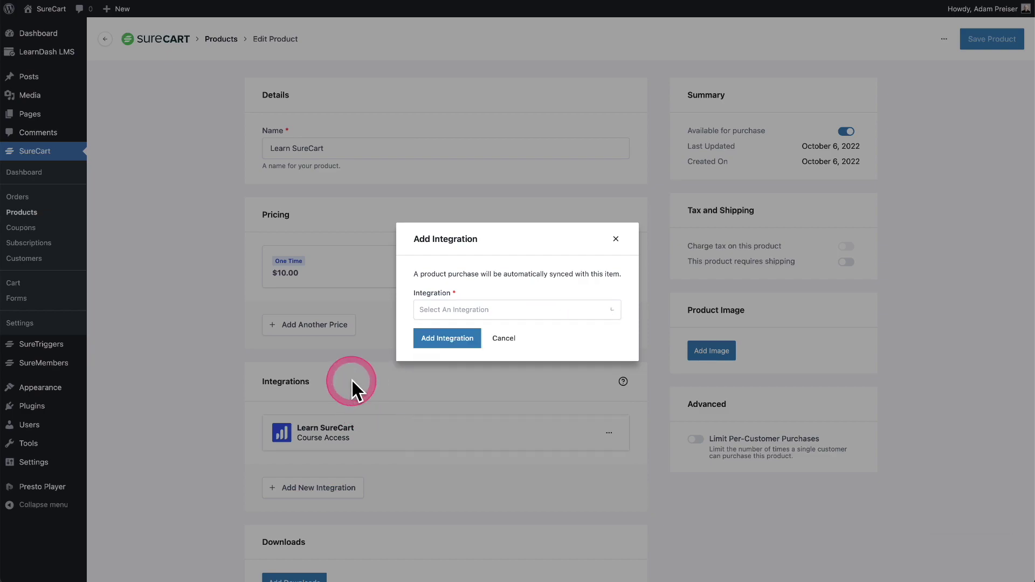
pyautogui.click(504, 340)
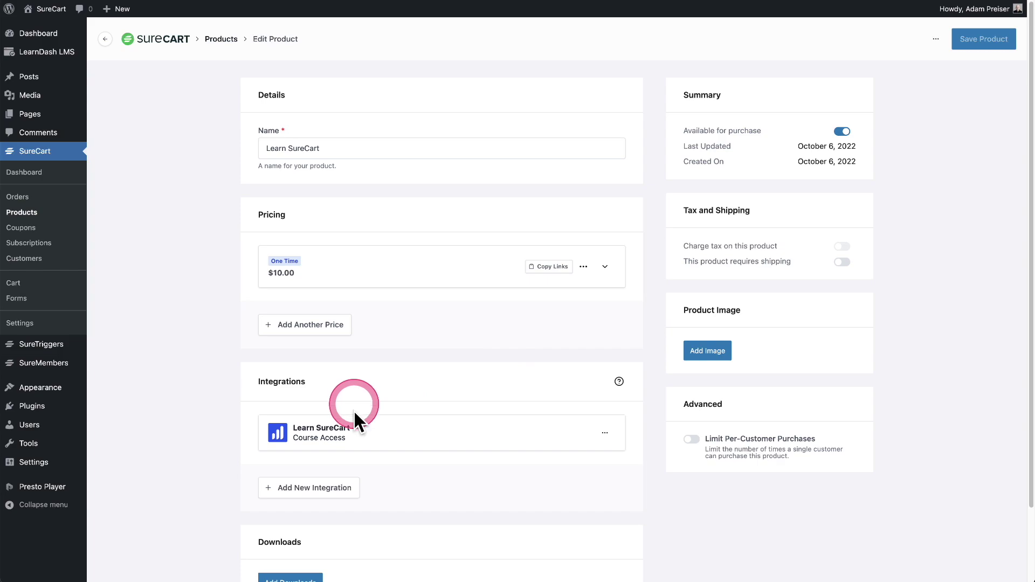
pyautogui.scroll(-3, 561, 375)
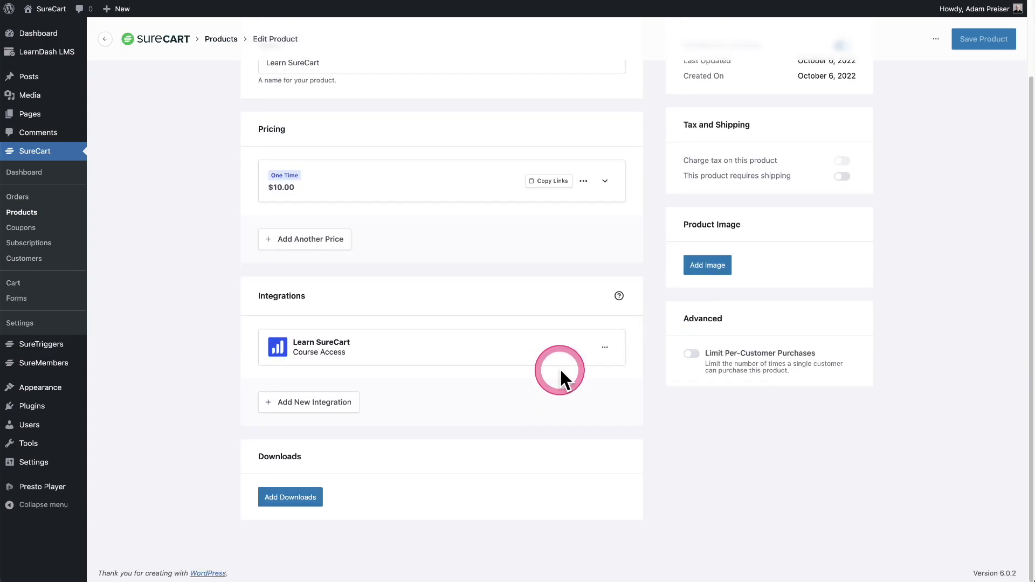
pyautogui.scroll(3, 560, 374)
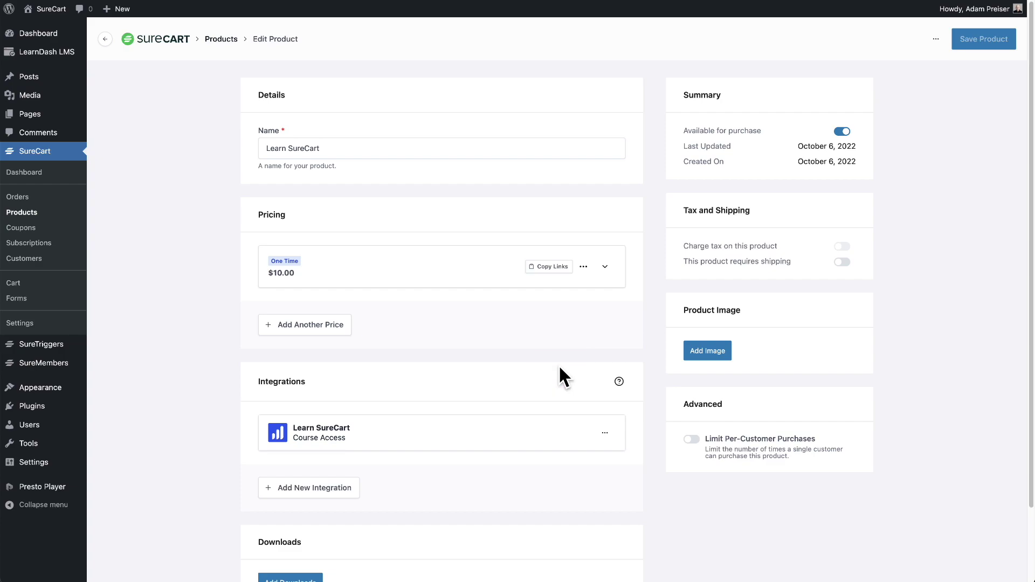
pyautogui.click(24, 301)
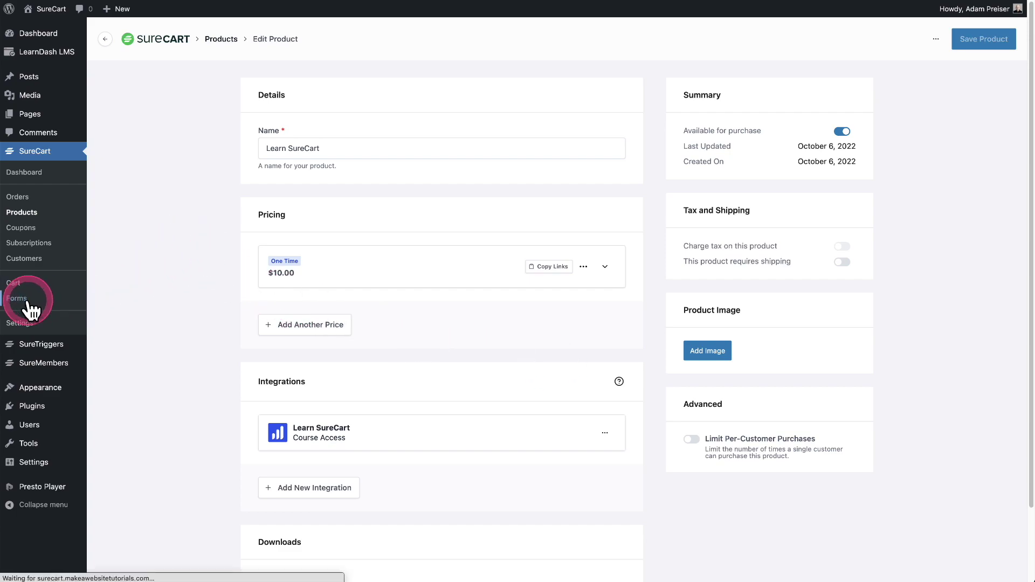
# Step: Create a Simple-design checkout form titled 'Learn SureCart' with the $10.00 Learn SureCart price
pyautogui.scroll(-1, 308, 283)
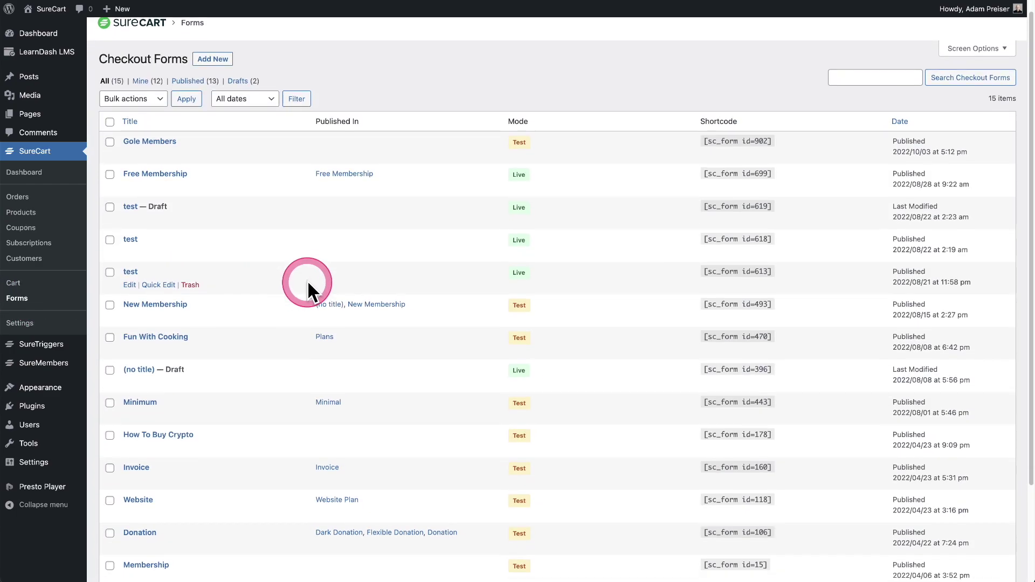
pyautogui.scroll(-3, 306, 280)
pyautogui.scroll(3, 308, 280)
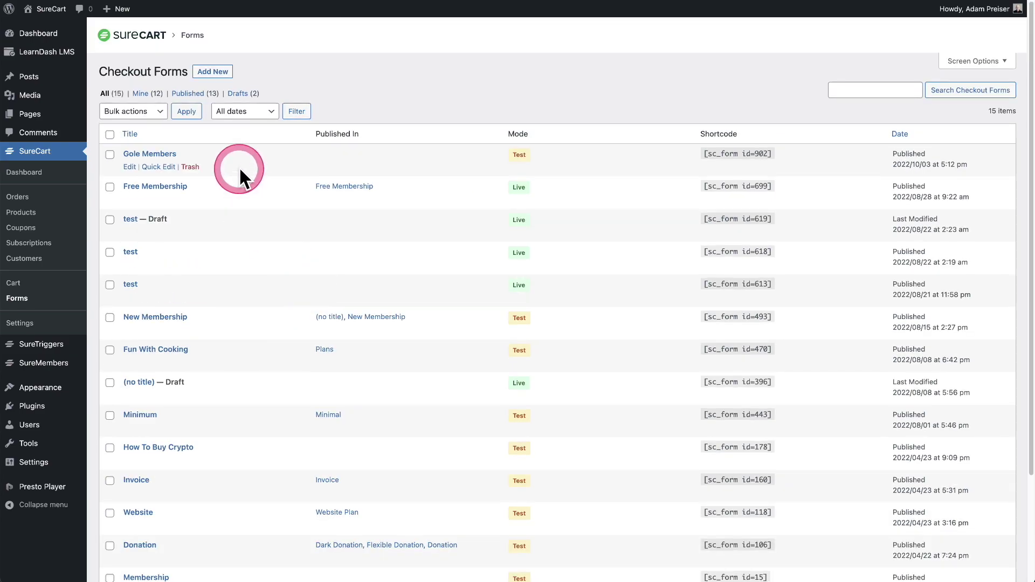
pyautogui.click(212, 73)
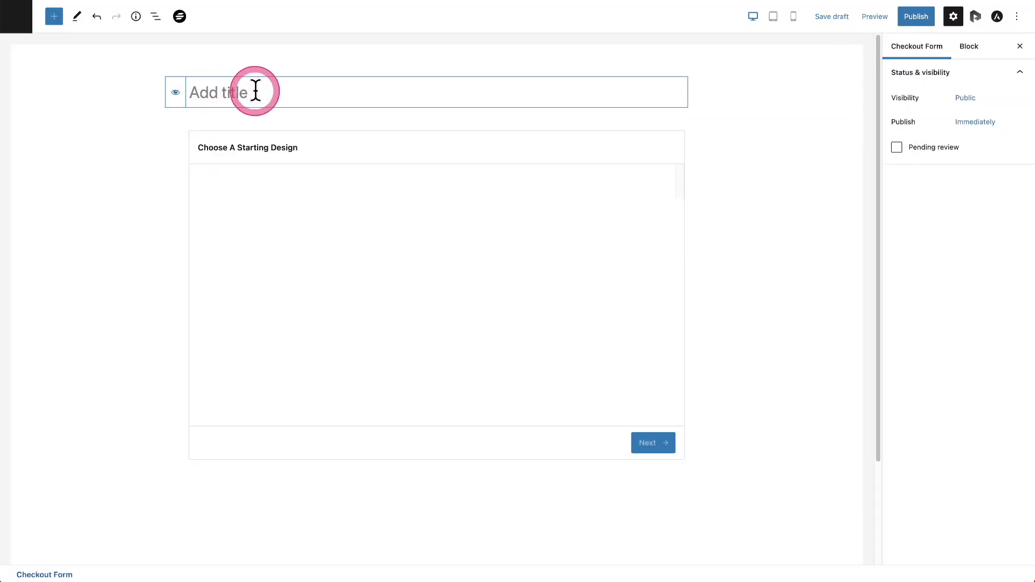
pyautogui.write('Learn SureCart')
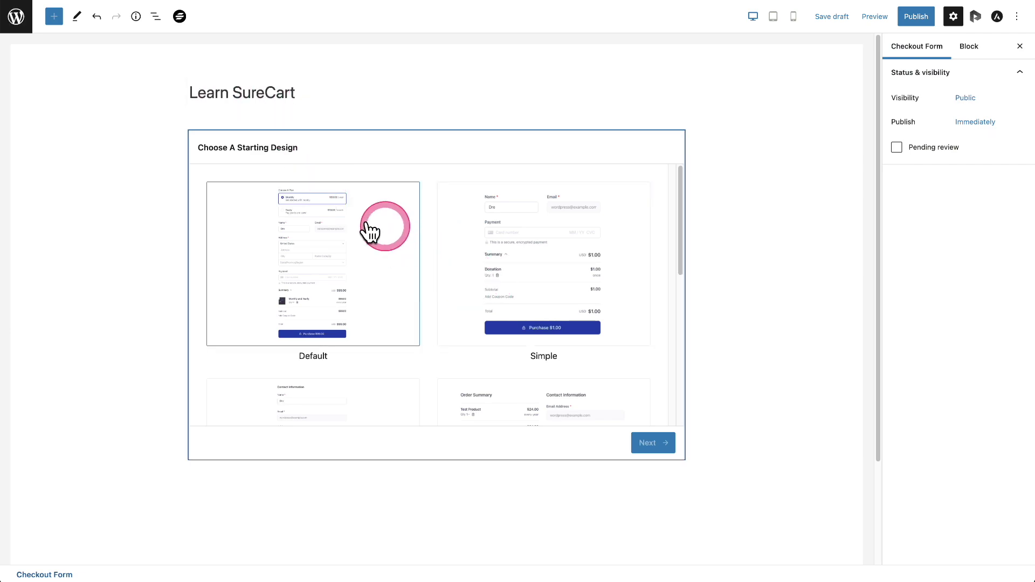
pyautogui.click(564, 270)
pyautogui.click(648, 443)
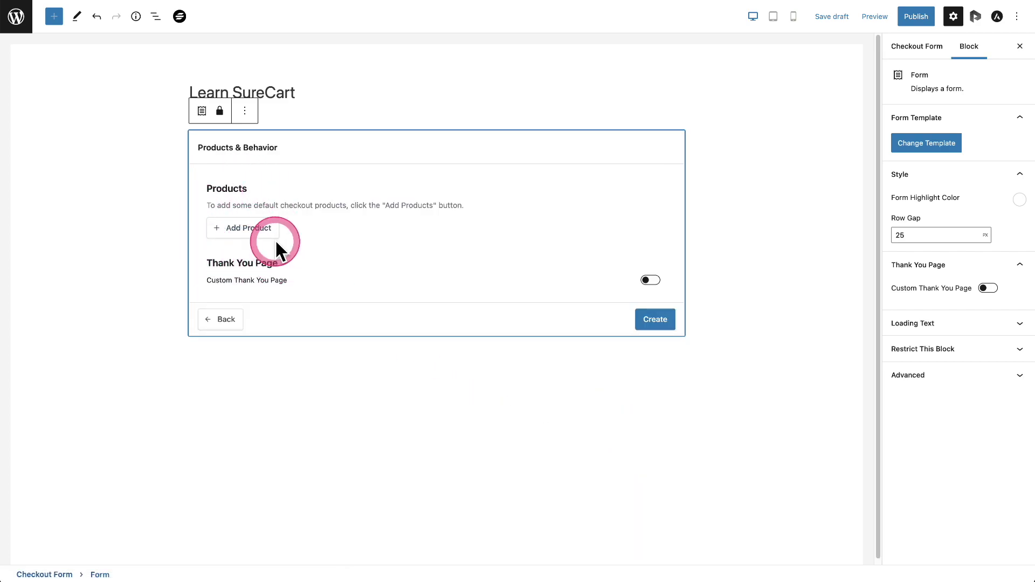
pyautogui.click(237, 229)
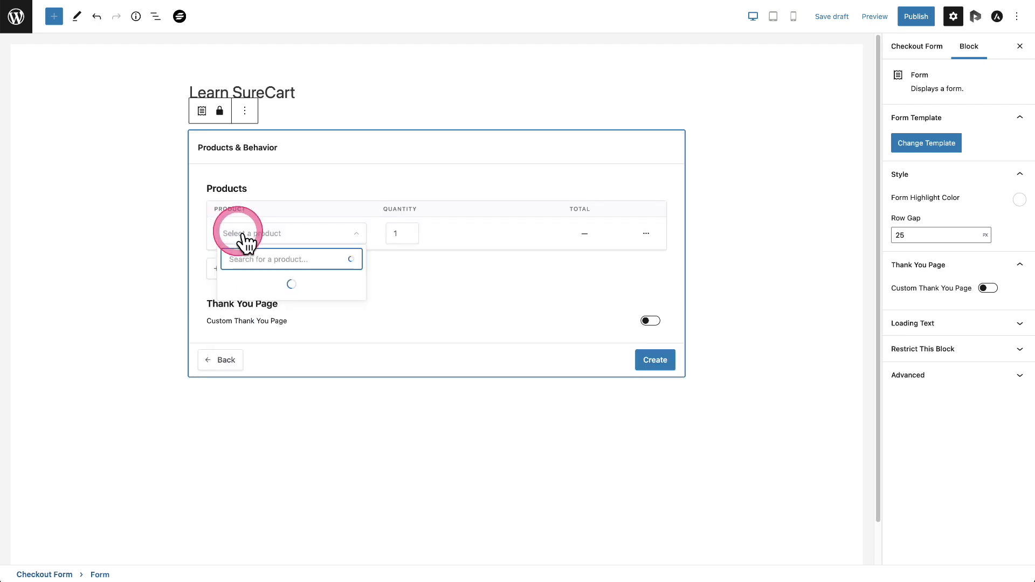
pyautogui.scroll(-3, 282, 334)
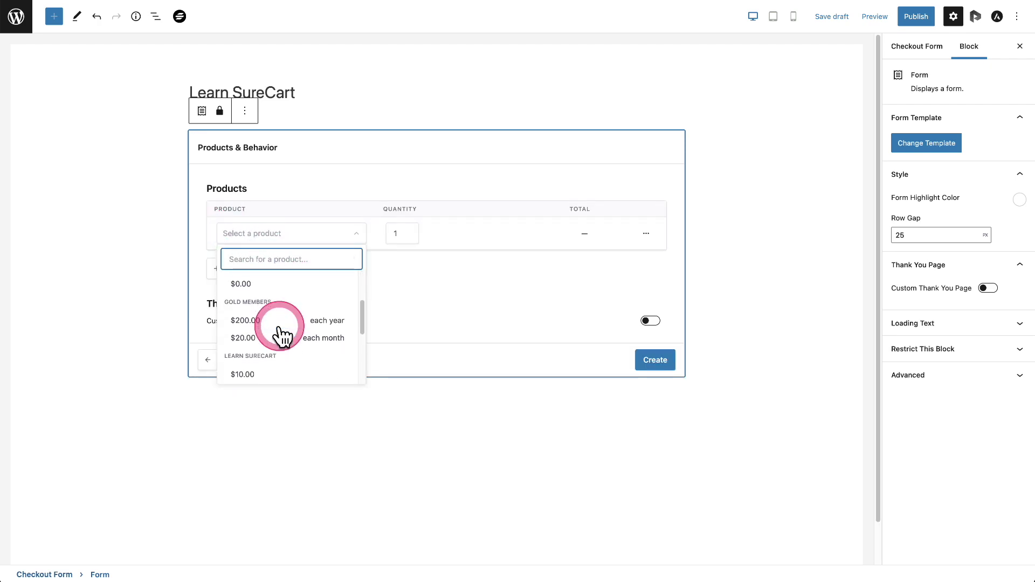
pyautogui.click(253, 363)
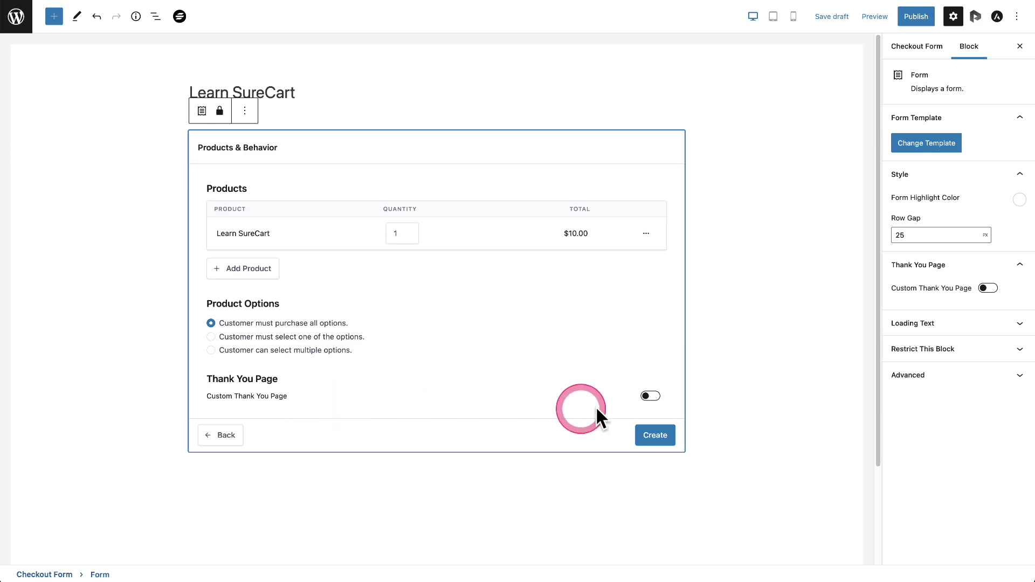
pyautogui.click(653, 437)
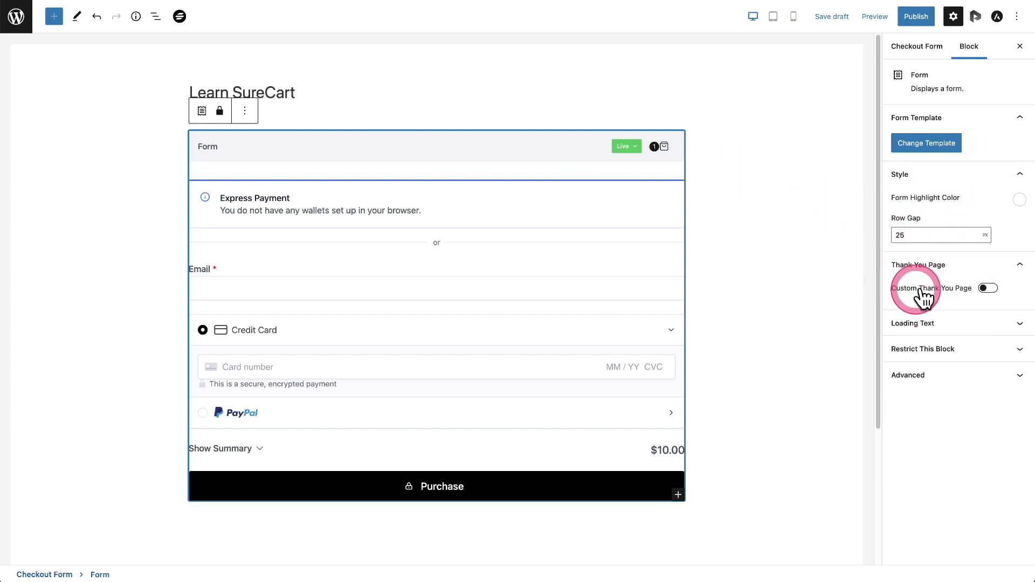
# Step: Leave the custom thank you page off and remove the Express Payment section from the form
pyautogui.click(988, 290)
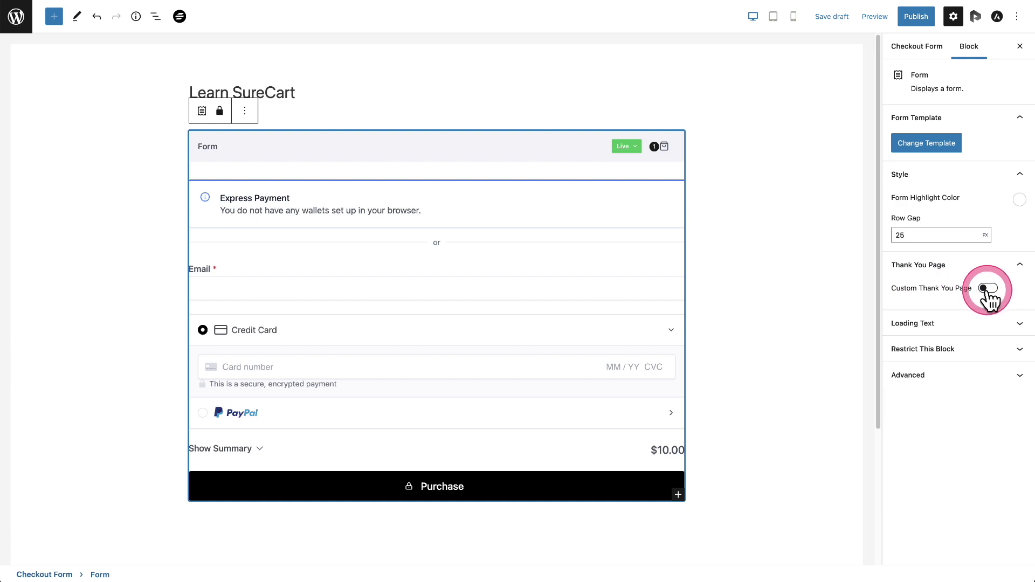
pyautogui.click(987, 290)
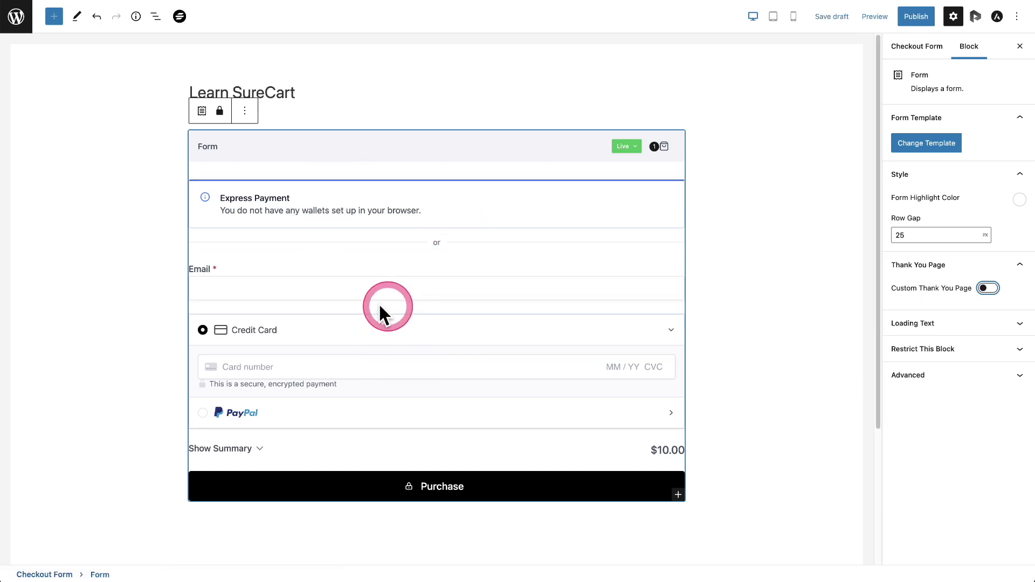
pyautogui.click(471, 193)
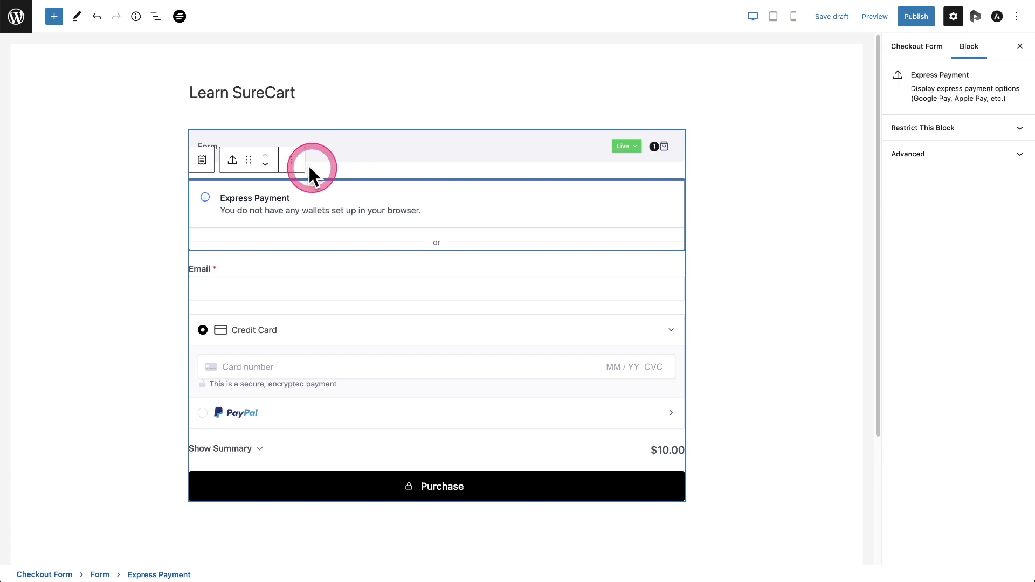
pyautogui.click(291, 159)
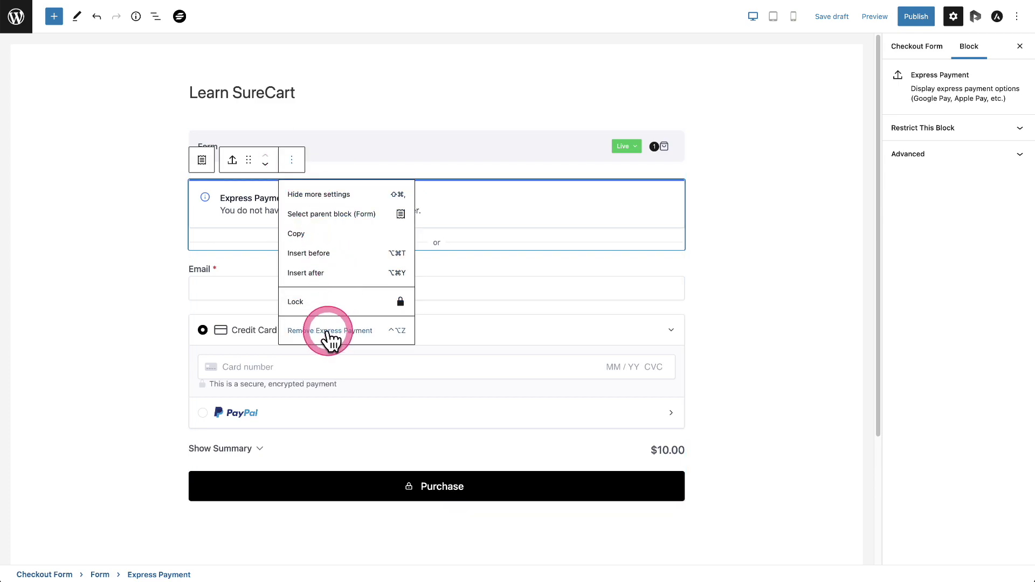
pyautogui.click(325, 331)
pyautogui.click(324, 186)
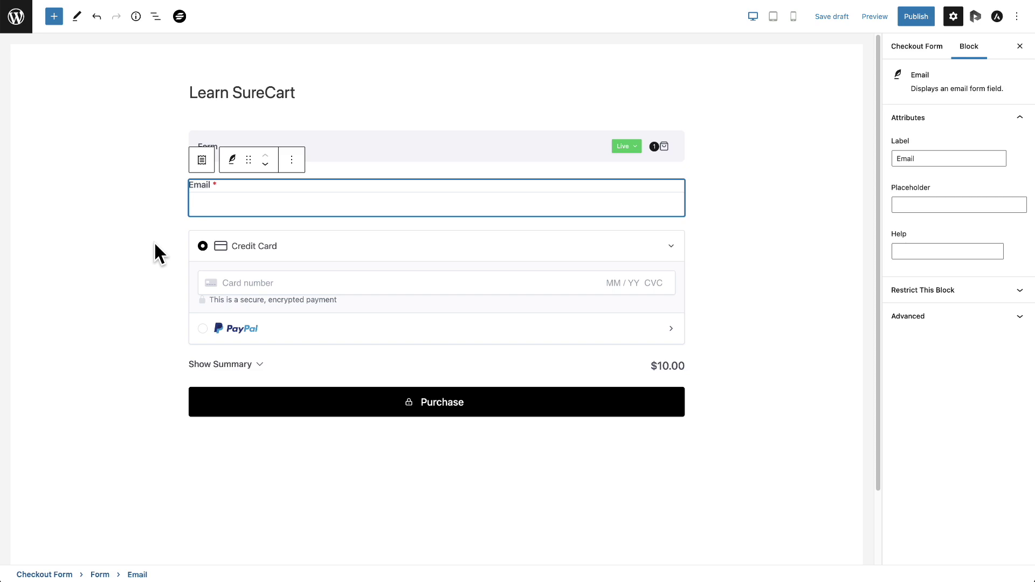
# Step: Insert a SureCart Password block below the Email field
pyautogui.click(54, 17)
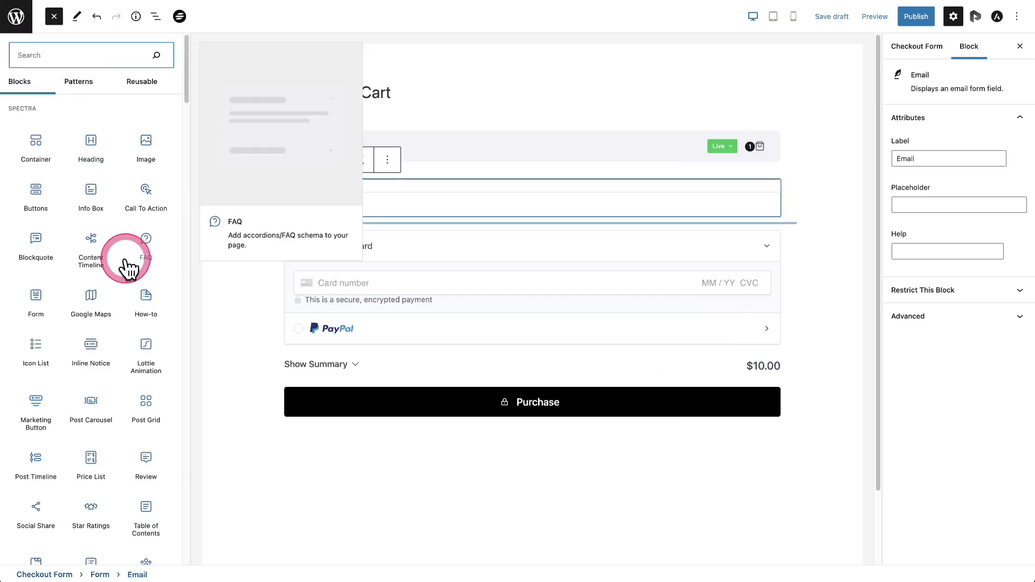
pyautogui.scroll(-10, 122, 253)
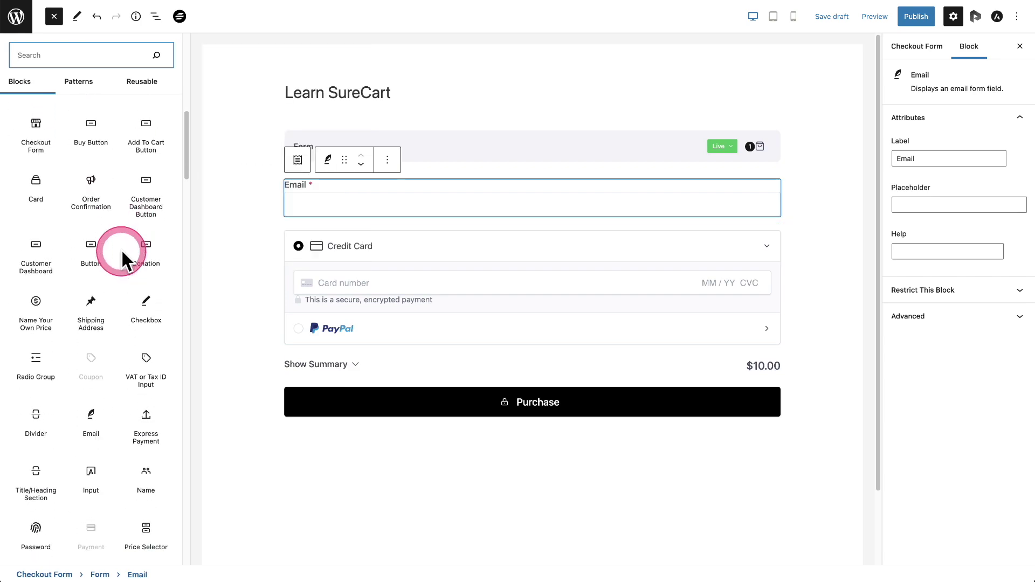
pyautogui.scroll(-5, 121, 253)
pyautogui.click(28, 300)
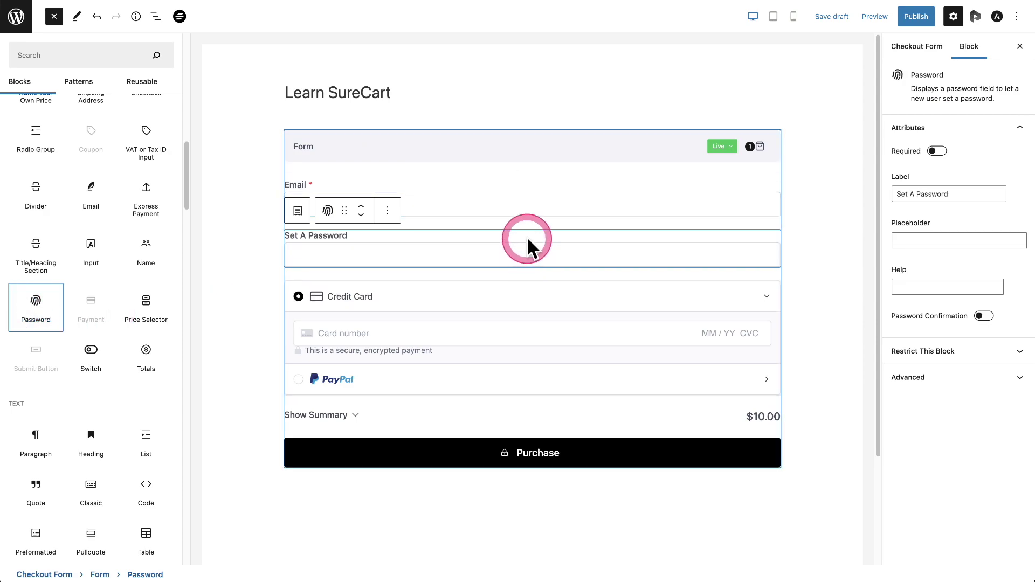
pyautogui.click(482, 239)
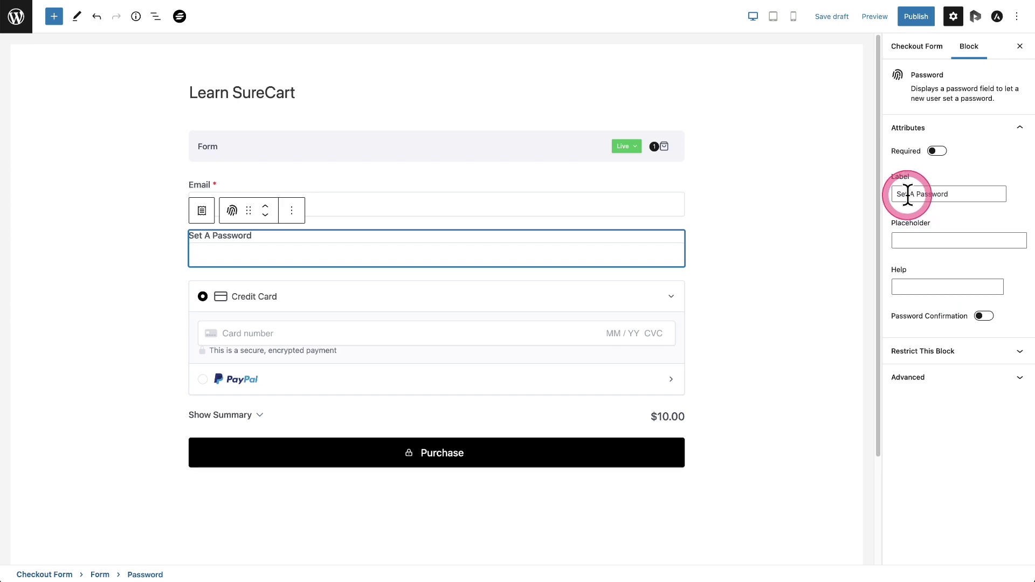
# Step: Relabel the password field 'Create A Password' and leave password confirmation off
pyautogui.moveTo(909, 193); pyautogui.dragTo(876, 202)
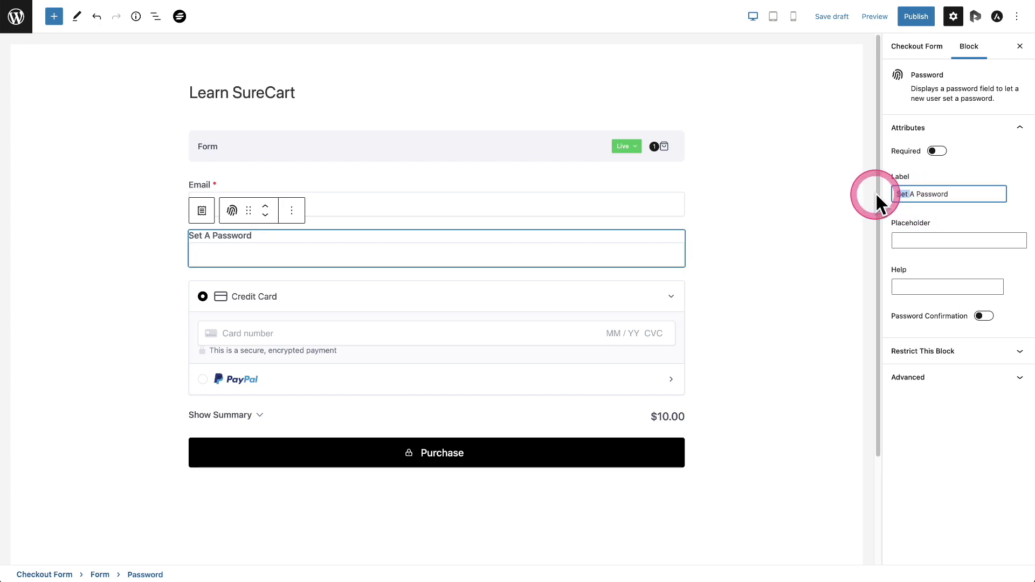
pyautogui.write('Create')
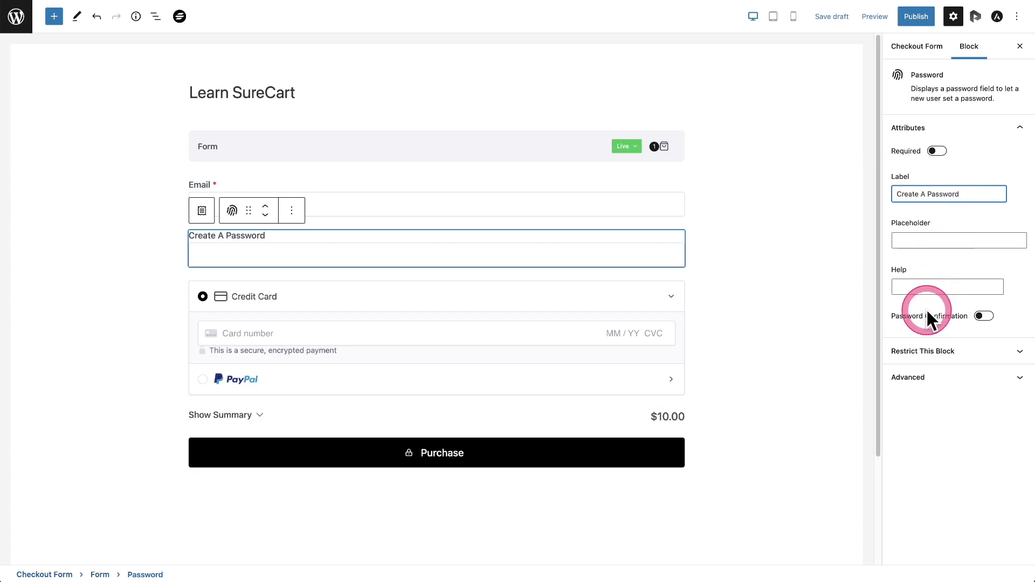
pyautogui.click(983, 317)
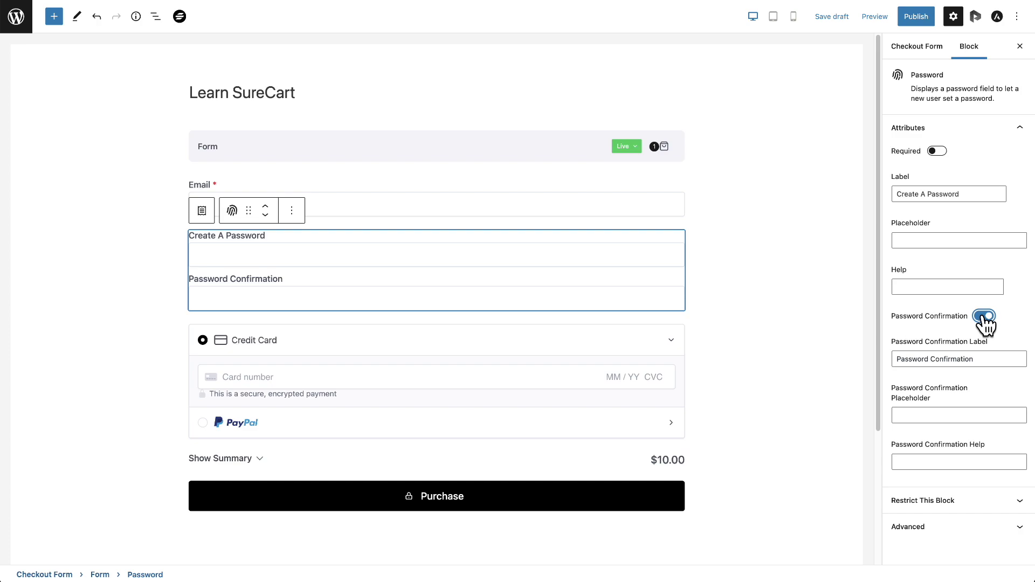
pyautogui.click(984, 316)
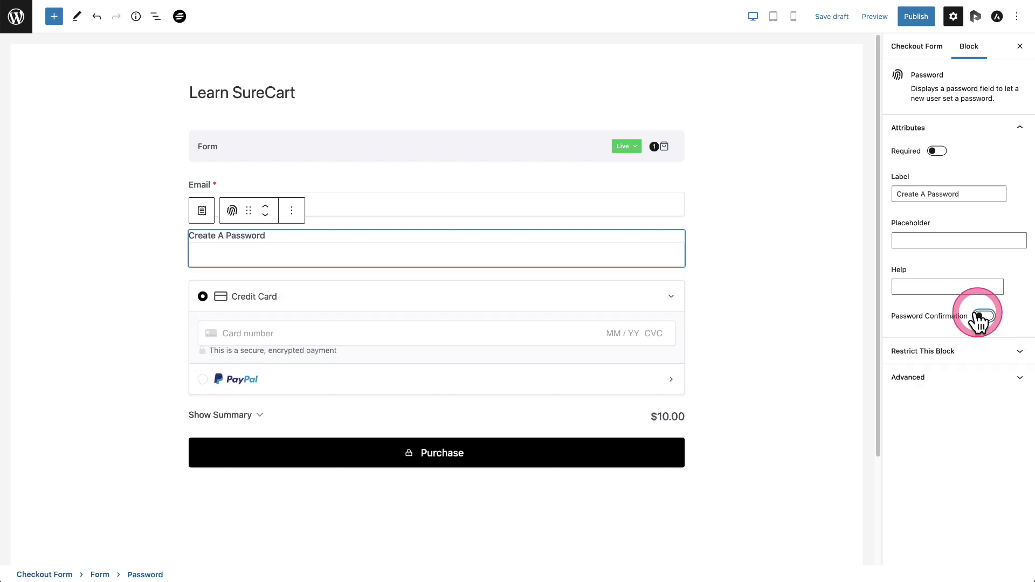
pyautogui.click(519, 458)
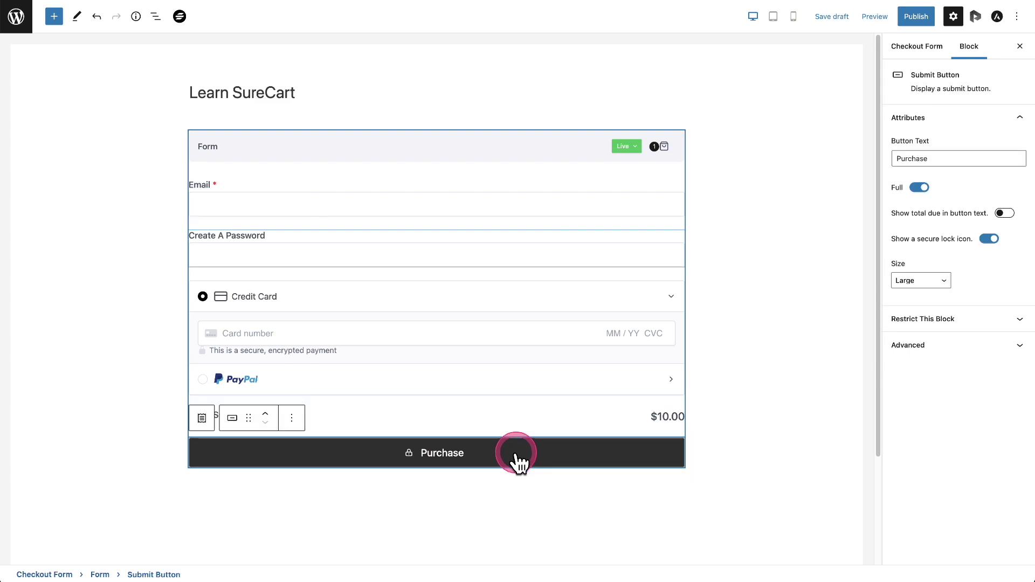
# Step: Show the $10.00 total on the Purchase button, switch to Test mode, and publish the form
pyautogui.click(1004, 213)
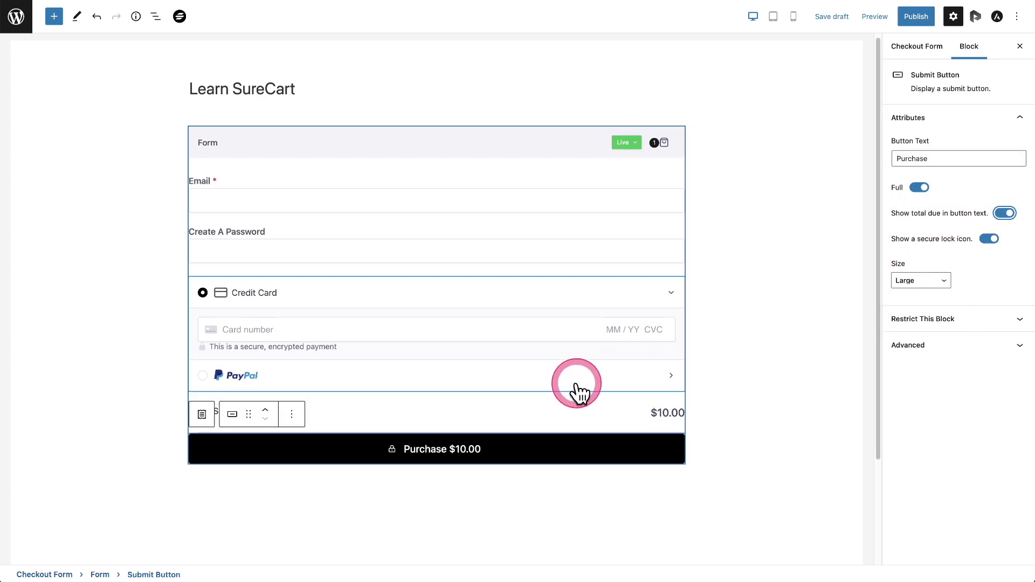
pyautogui.moveTo(565, 397)
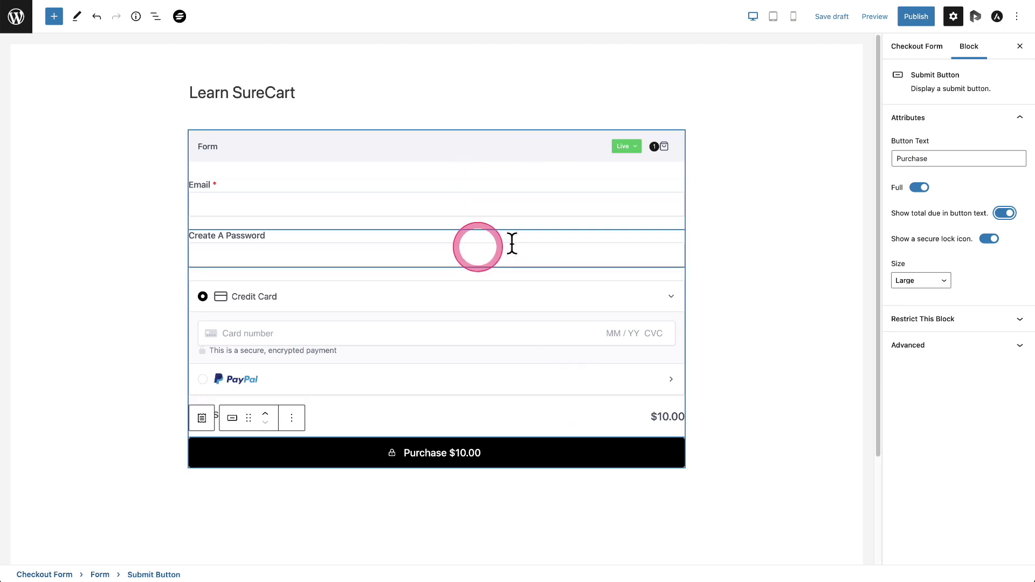
pyautogui.click(628, 150)
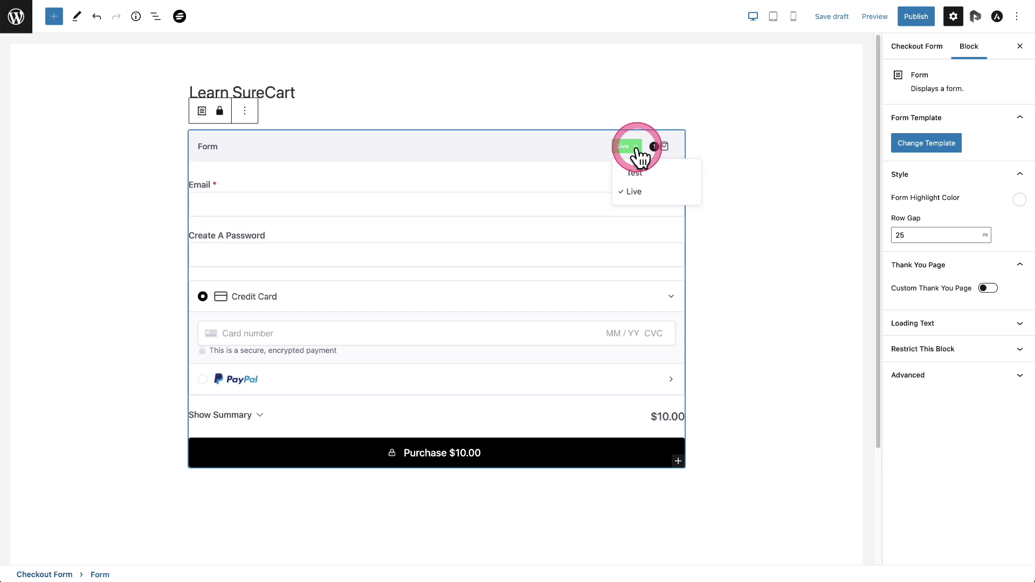
pyautogui.click(639, 172)
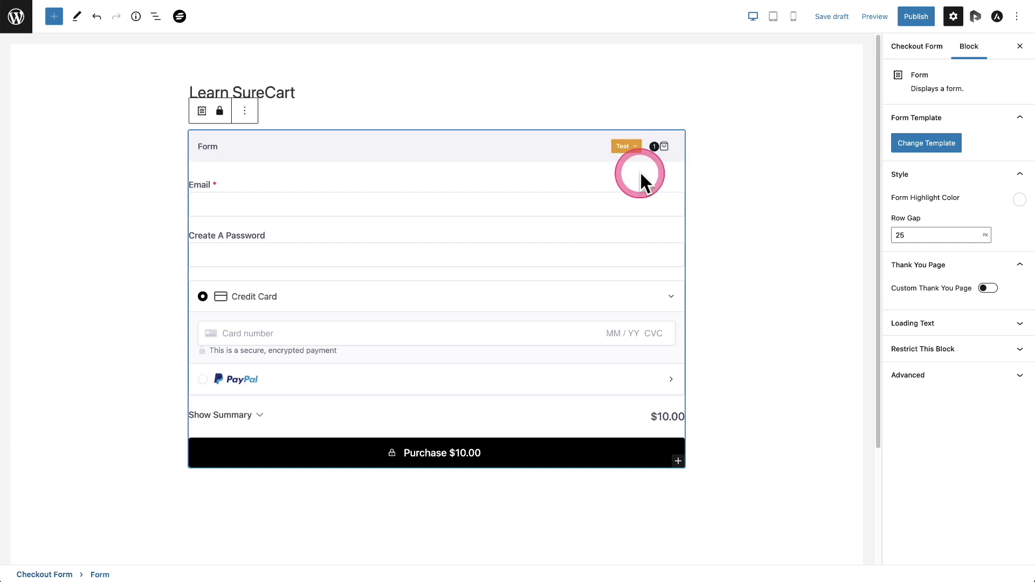
pyautogui.click(914, 18)
pyautogui.click(922, 16)
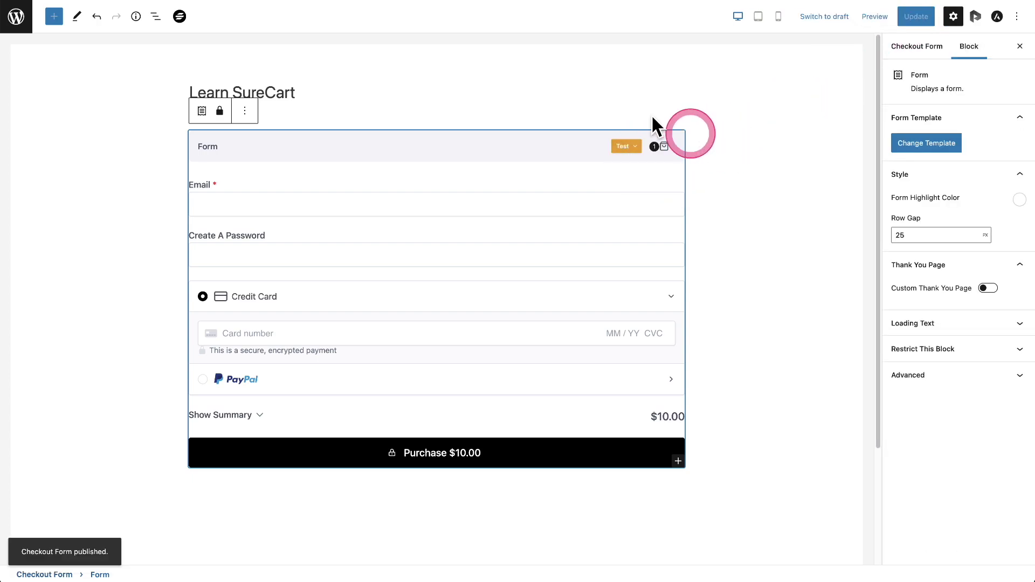
pyautogui.click(26, 27)
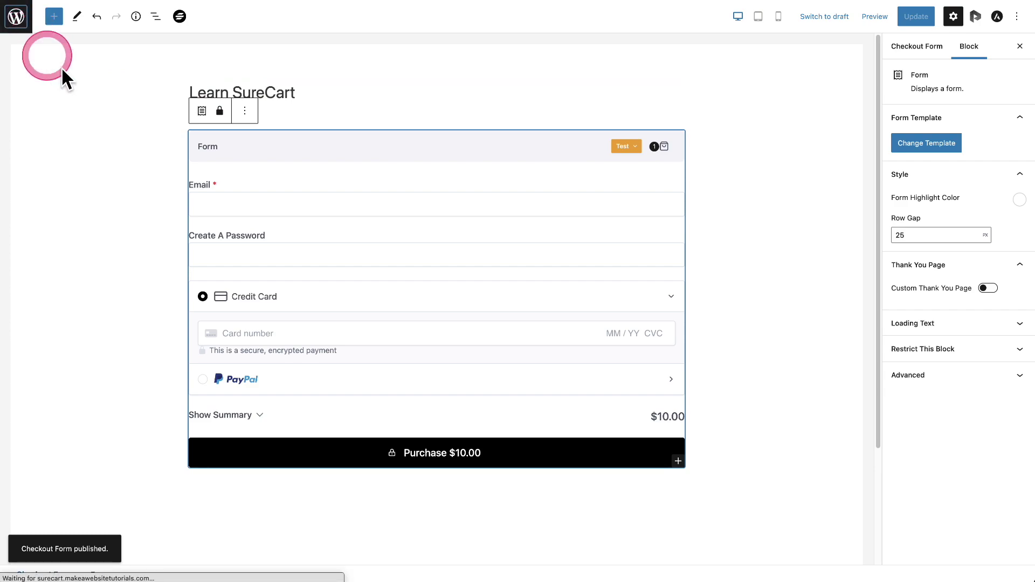
# Step: Return to the Checkout Forms list, then go to All Pages
pyautogui.click(333, 157)
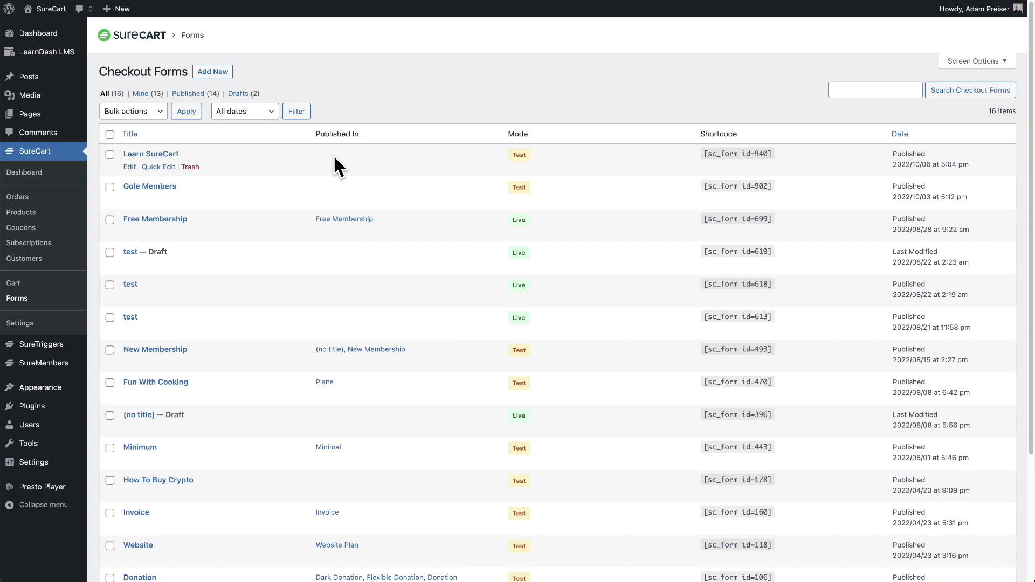
pyautogui.moveTo(57, 118)
pyautogui.click(114, 118)
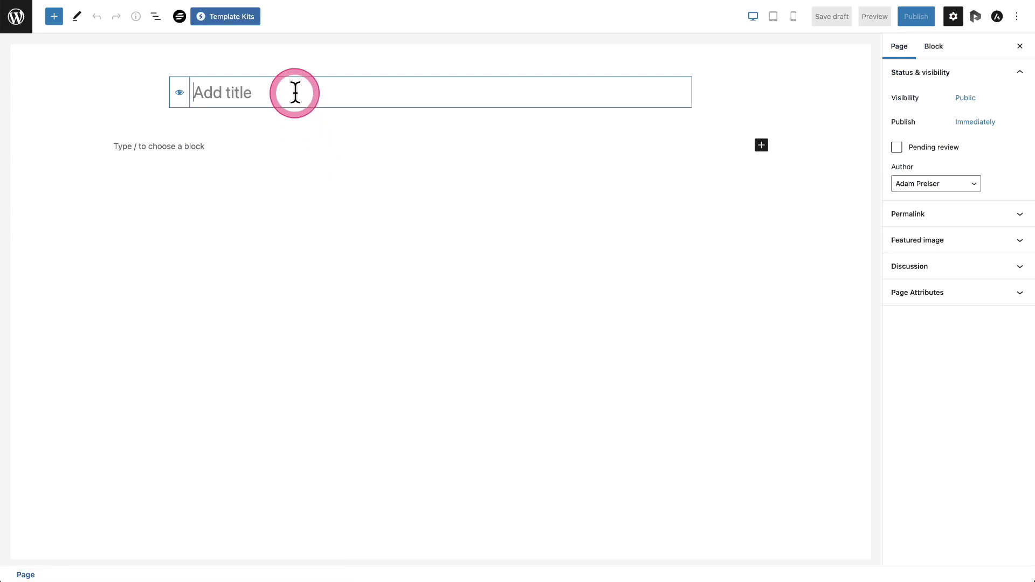
# Step: Title the new page 'Learn SureCart Order Page' and insert a Checkout Form block
pyautogui.write('Learn SureCart Order Page')
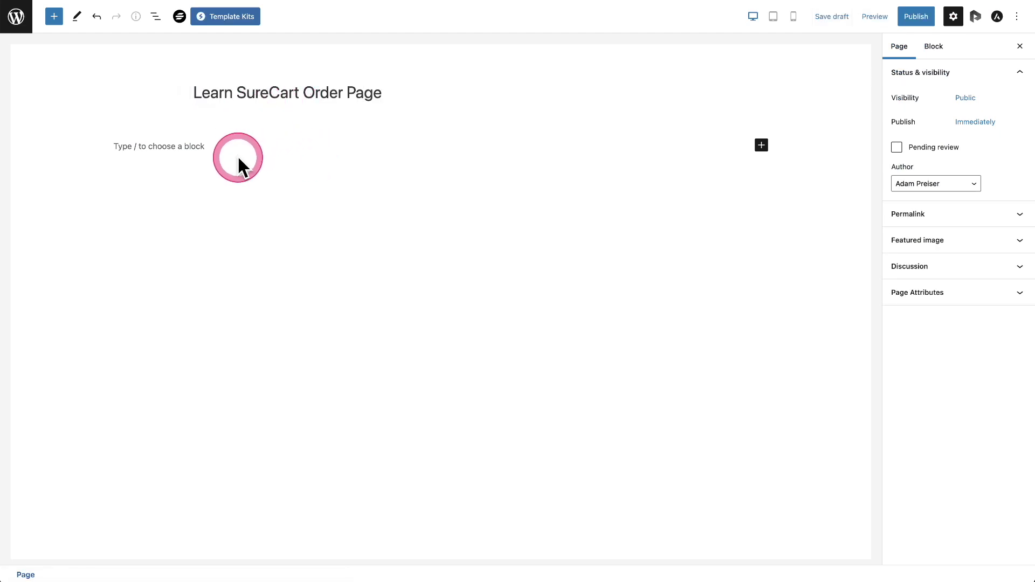
pyautogui.click(173, 144)
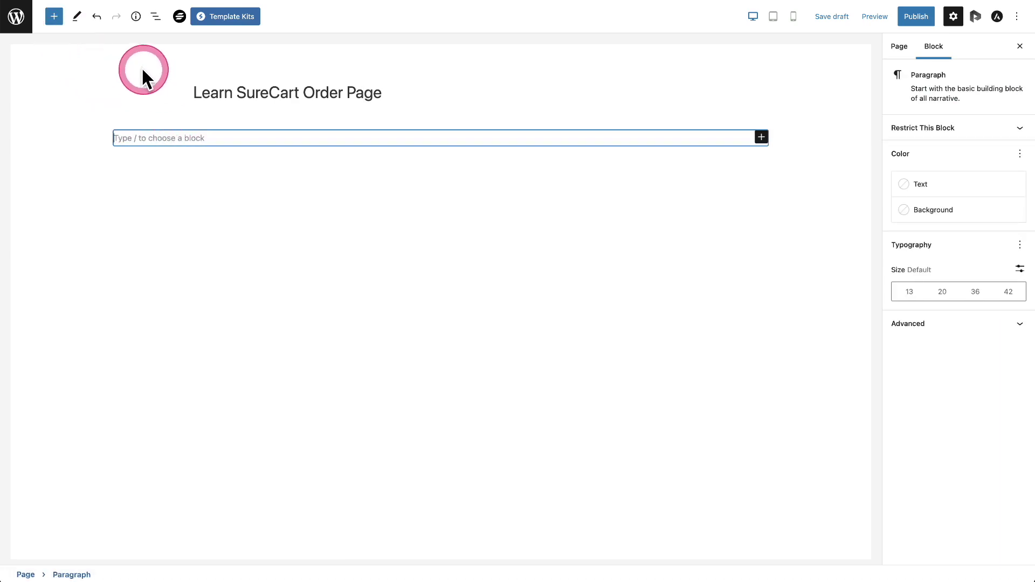
pyautogui.click(60, 19)
pyautogui.scroll(-10, 81, 272)
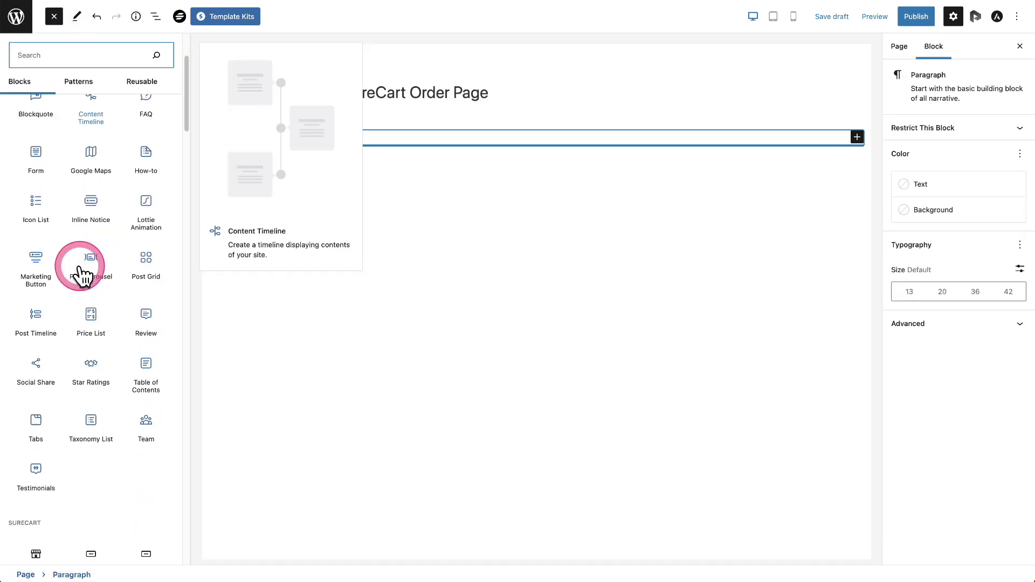
pyautogui.scroll(-3, 81, 275)
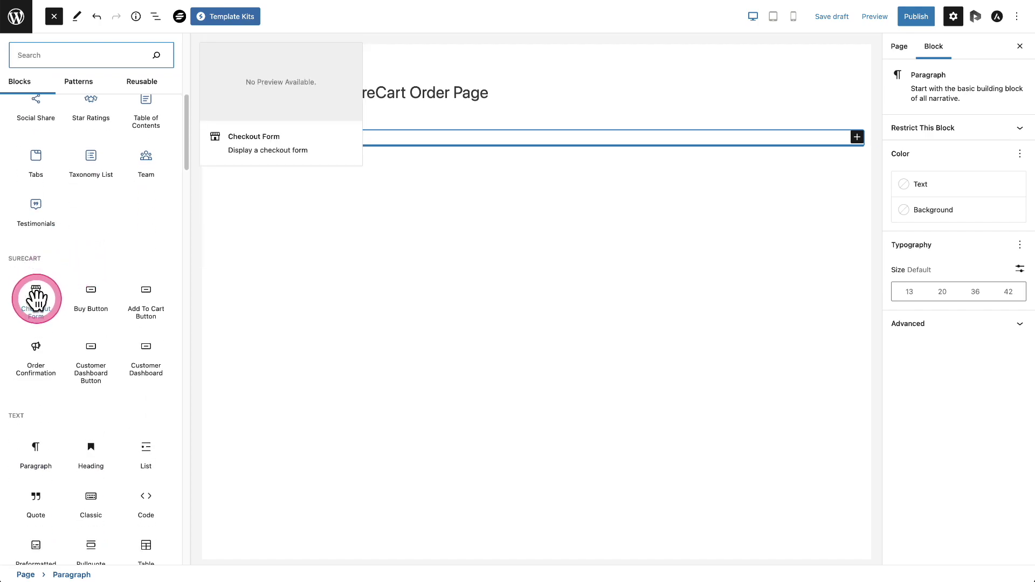
pyautogui.click(36, 298)
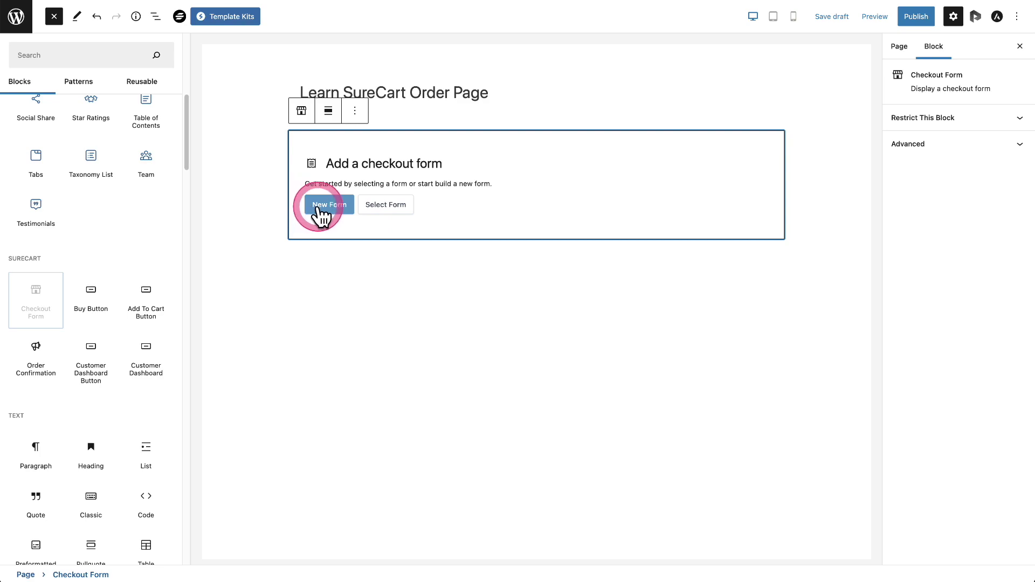
pyautogui.click(409, 210)
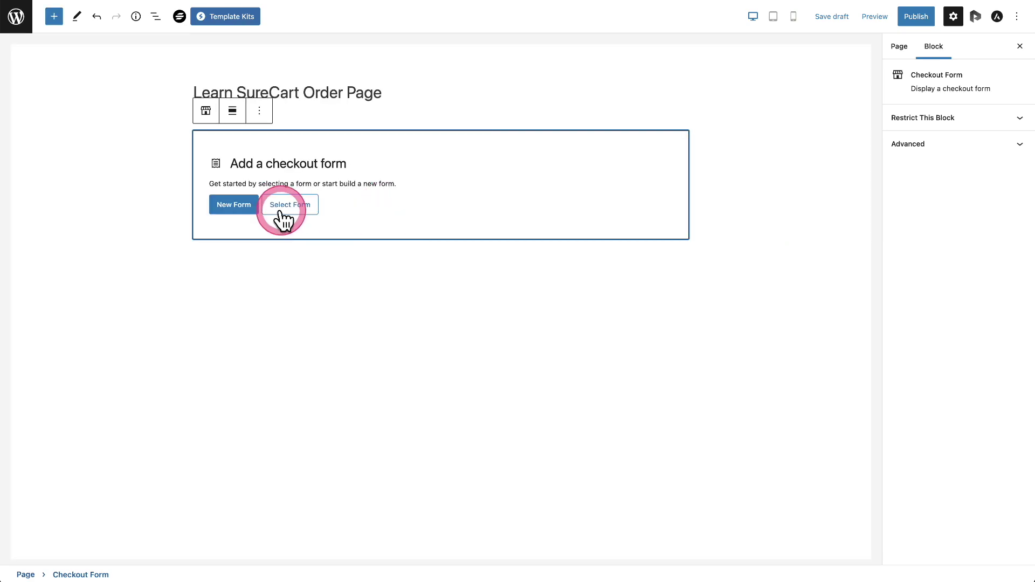
# Step: Set the block to the existing Learn SureCart checkout form and publish the page
pyautogui.click(280, 211)
pyautogui.click(340, 195)
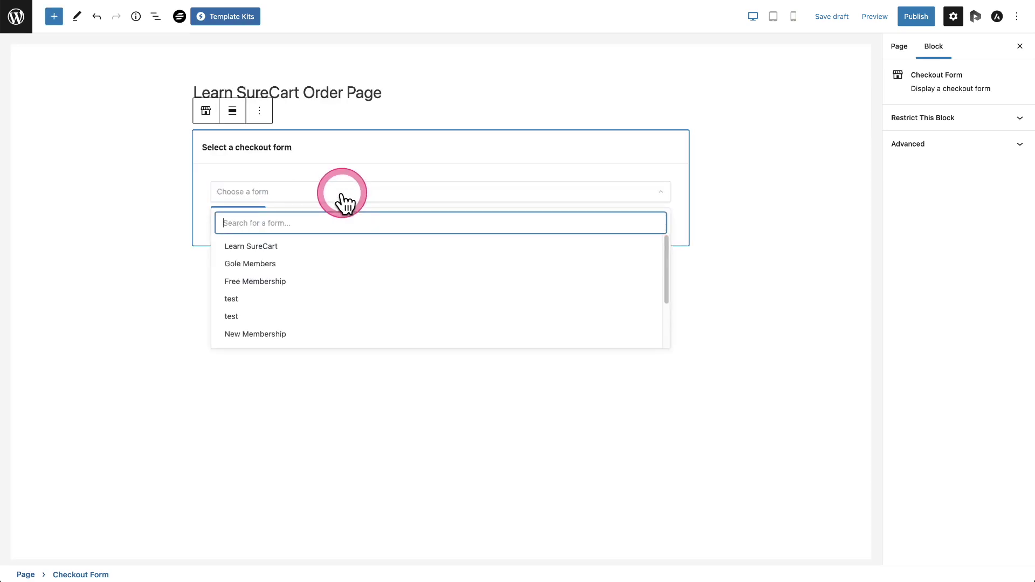
pyautogui.click(284, 246)
pyautogui.click(238, 221)
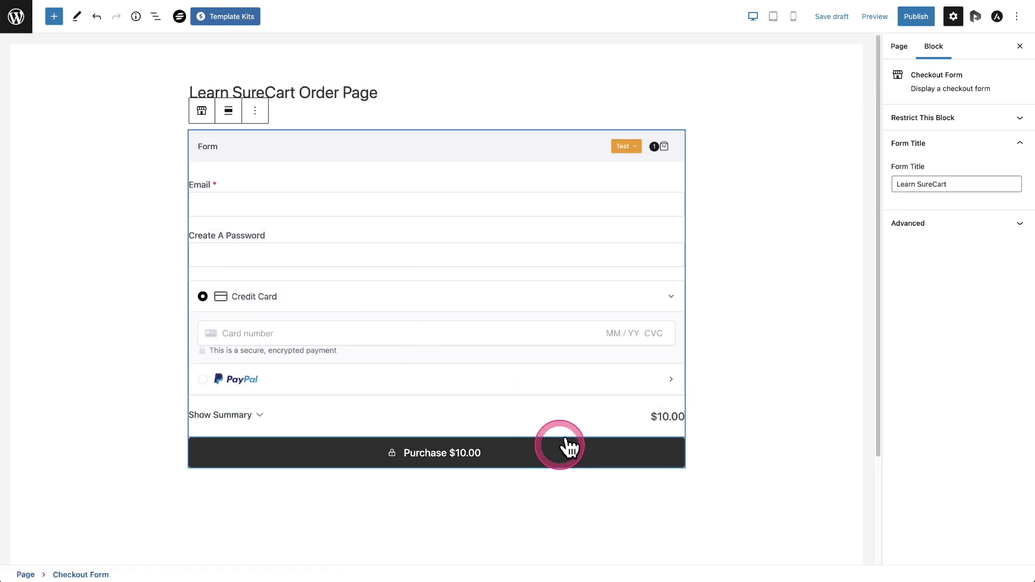
pyautogui.click(915, 16)
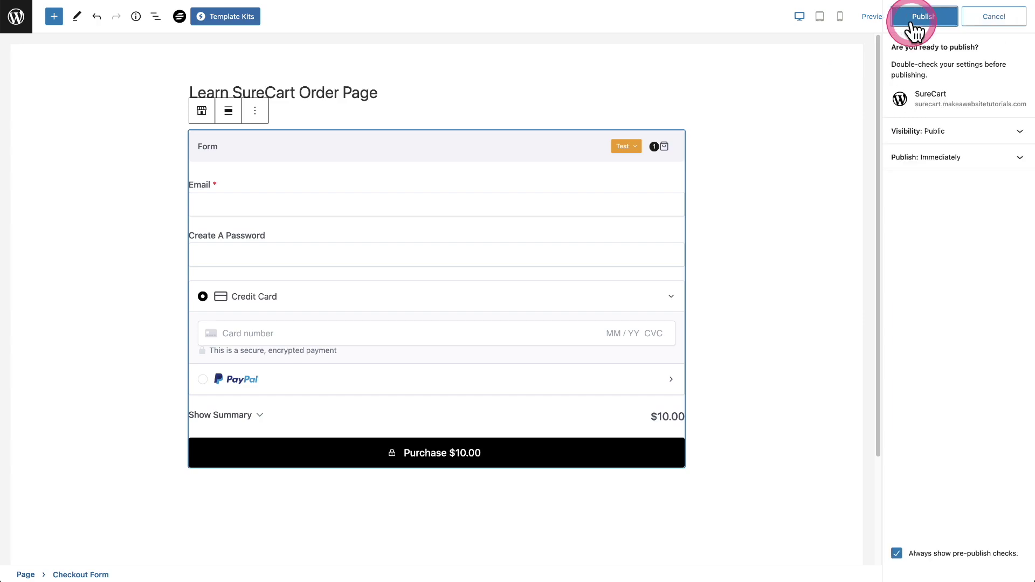
# Step: Confirm publishing the order page, then start a new blank page from the Pages list
pyautogui.click(917, 15)
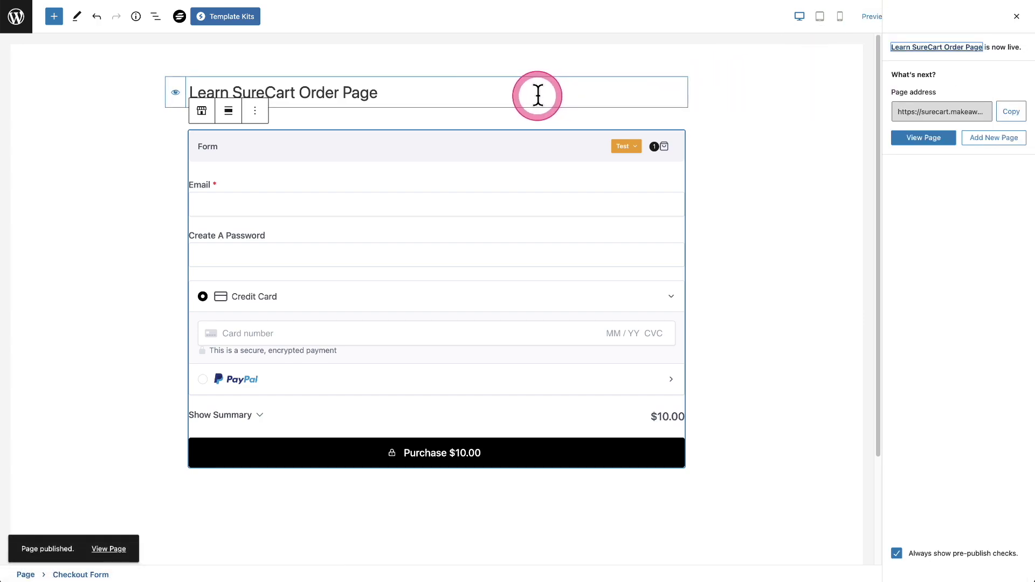
pyautogui.click(85, 93)
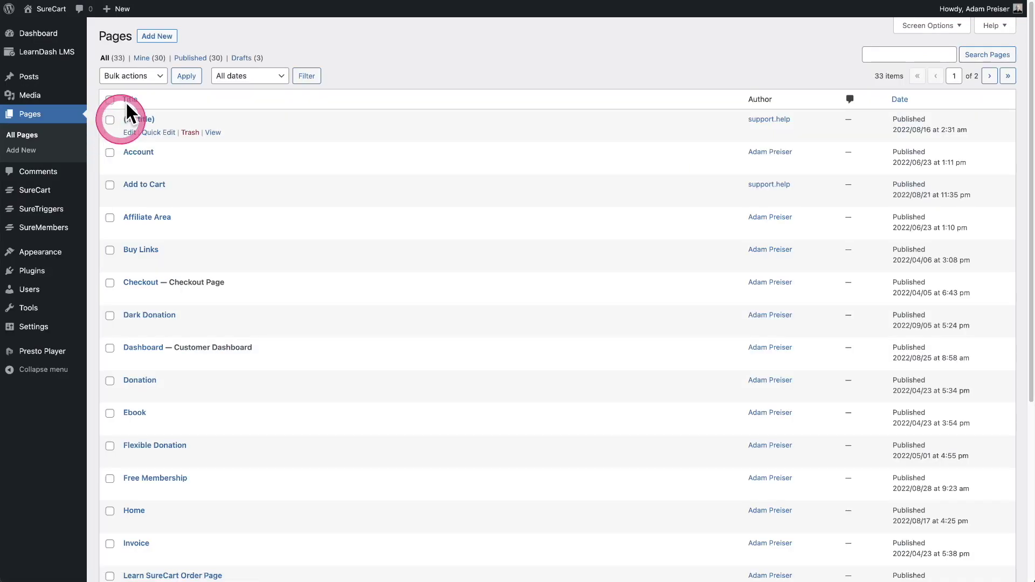
pyautogui.click(157, 39)
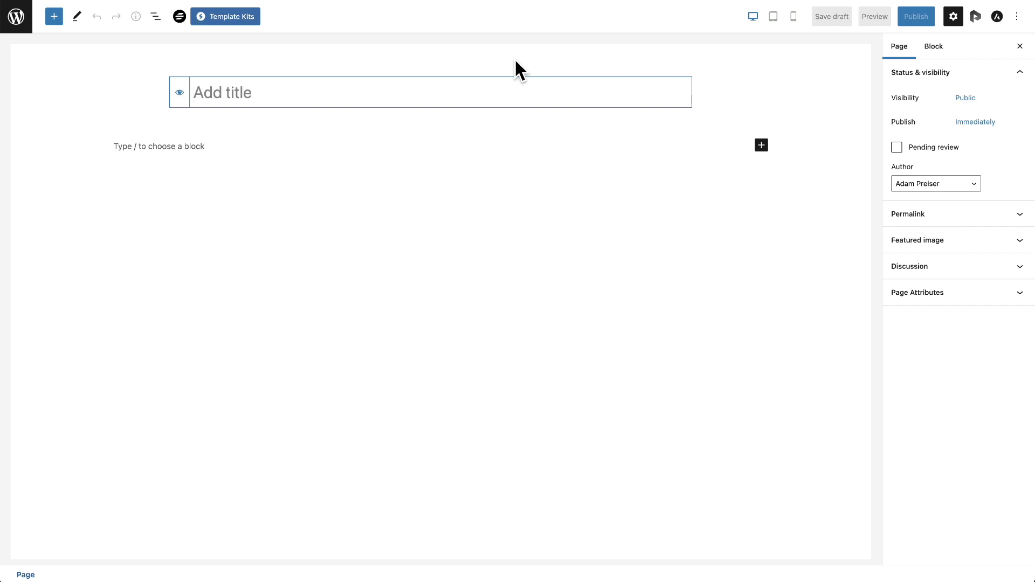
# Step: Title the page 'Learn SureCart Order Confirmation' and insert an Order Confirmation block
pyautogui.write('Learn SureCart Order Confirmation')
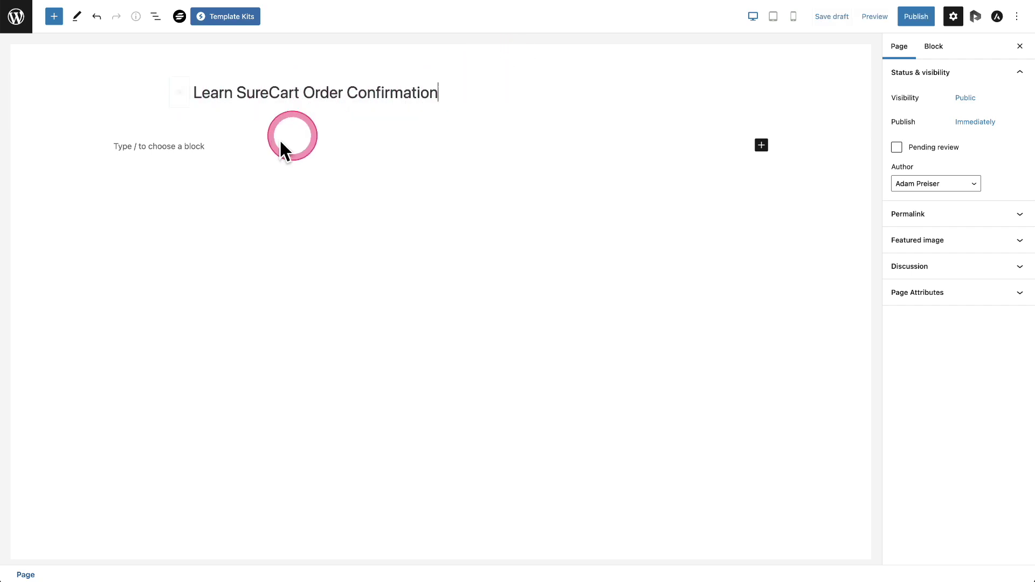
pyautogui.click(236, 149)
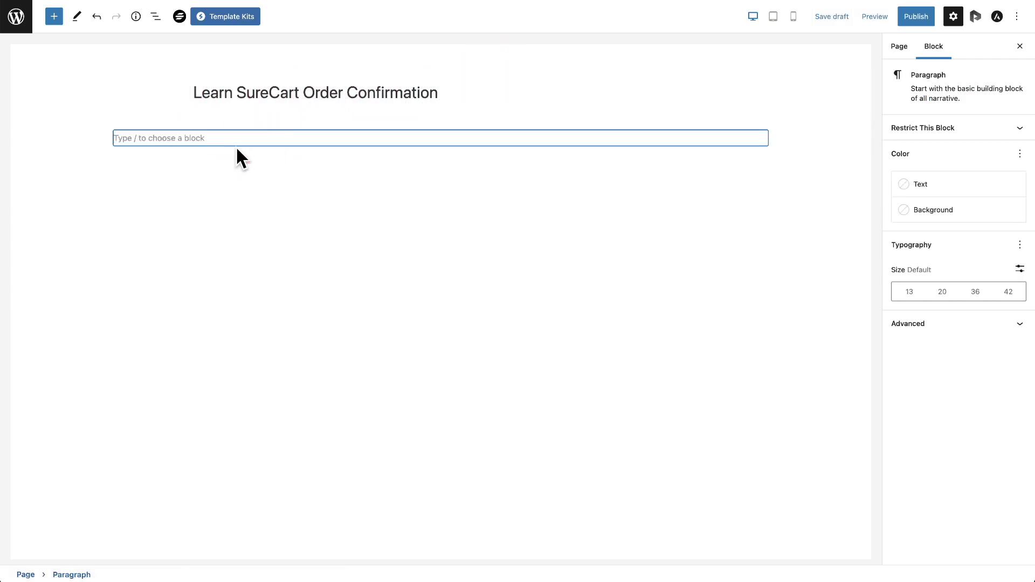
pyautogui.click(212, 141)
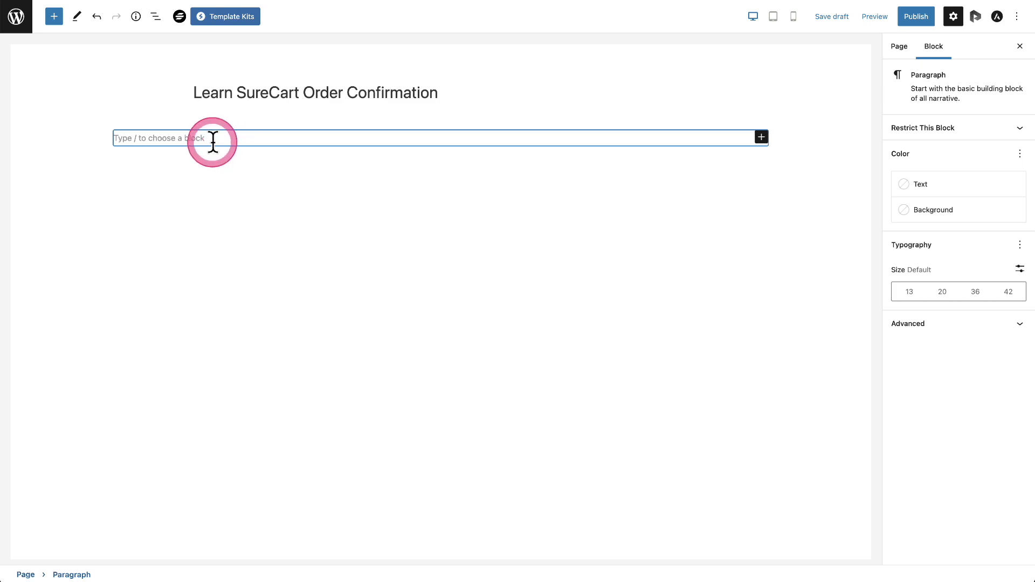
pyautogui.click(55, 19)
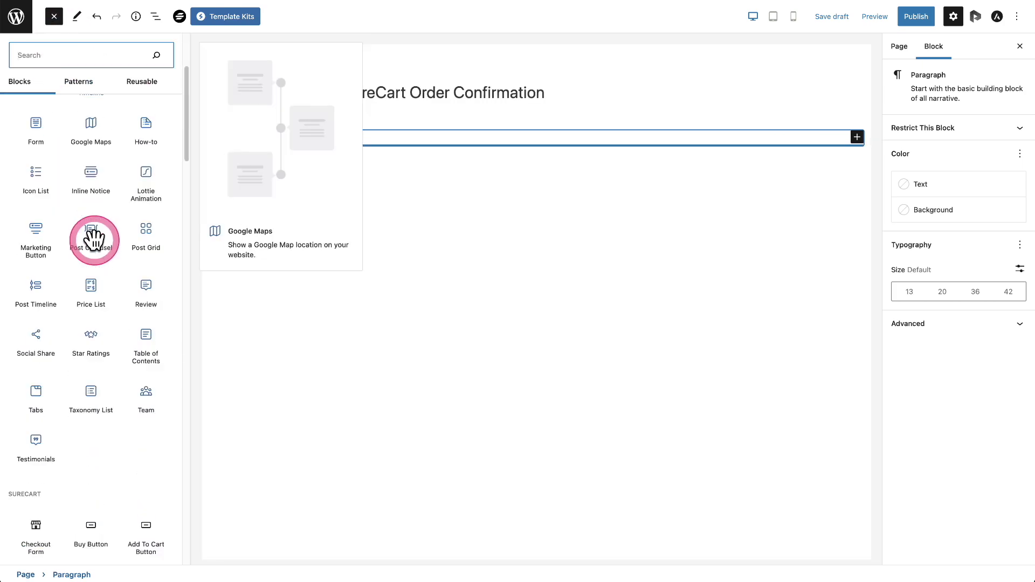
pyautogui.scroll(-10, 93, 238)
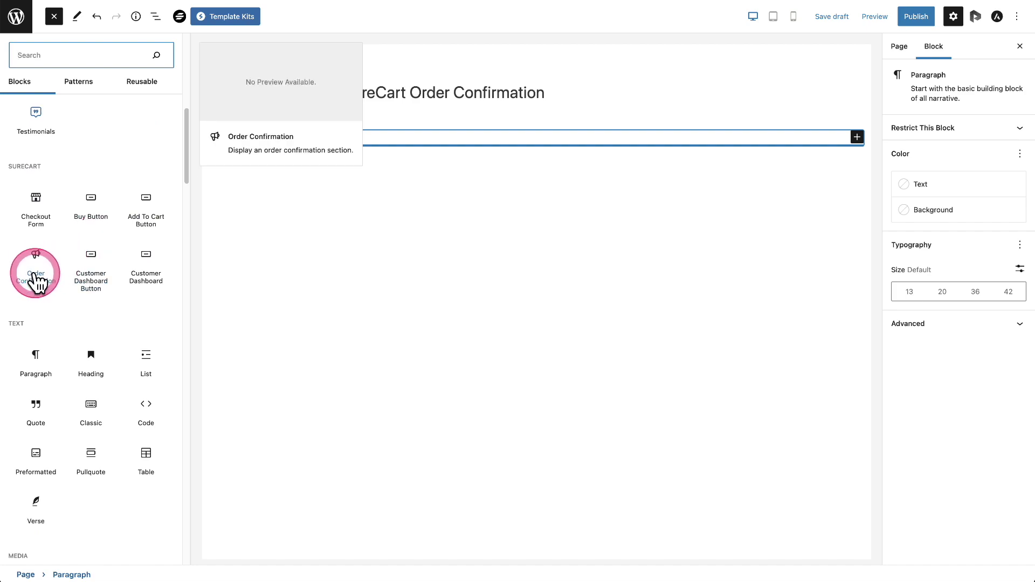
pyautogui.click(35, 269)
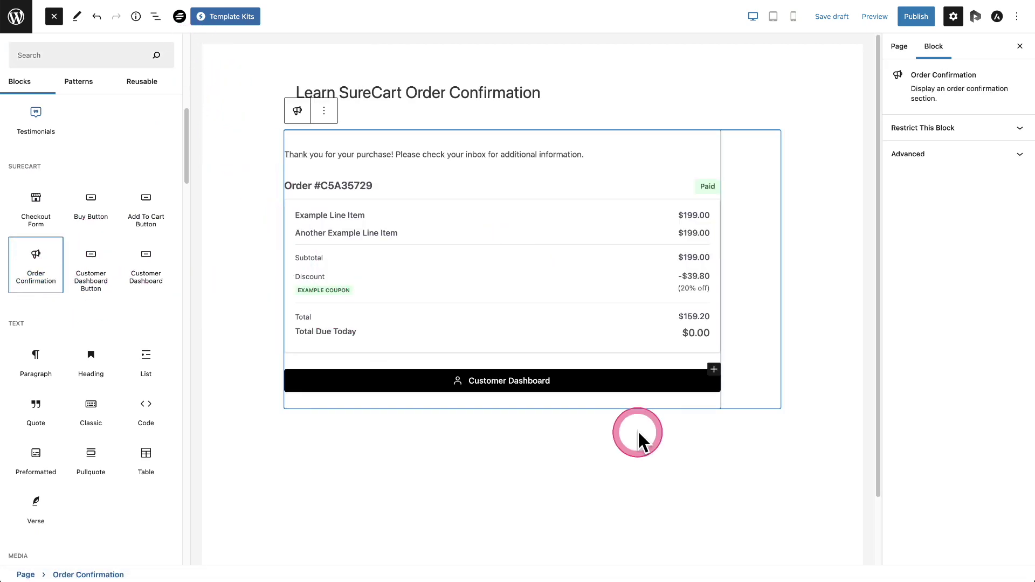
# Step: Expand Order Confirmation in List View to inspect its thank-you paragraph, line items and button
pyautogui.click(155, 17)
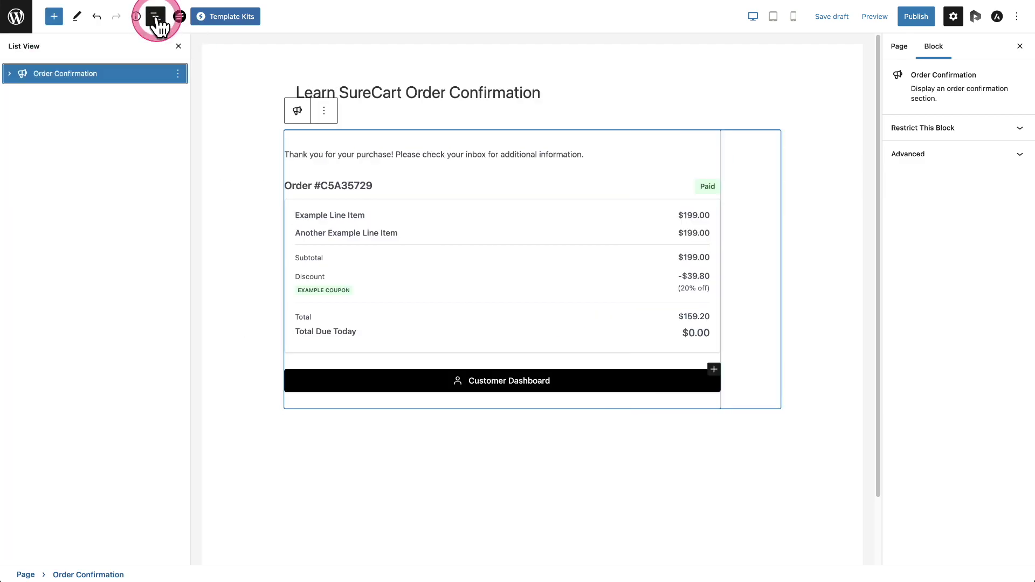
pyautogui.click(9, 75)
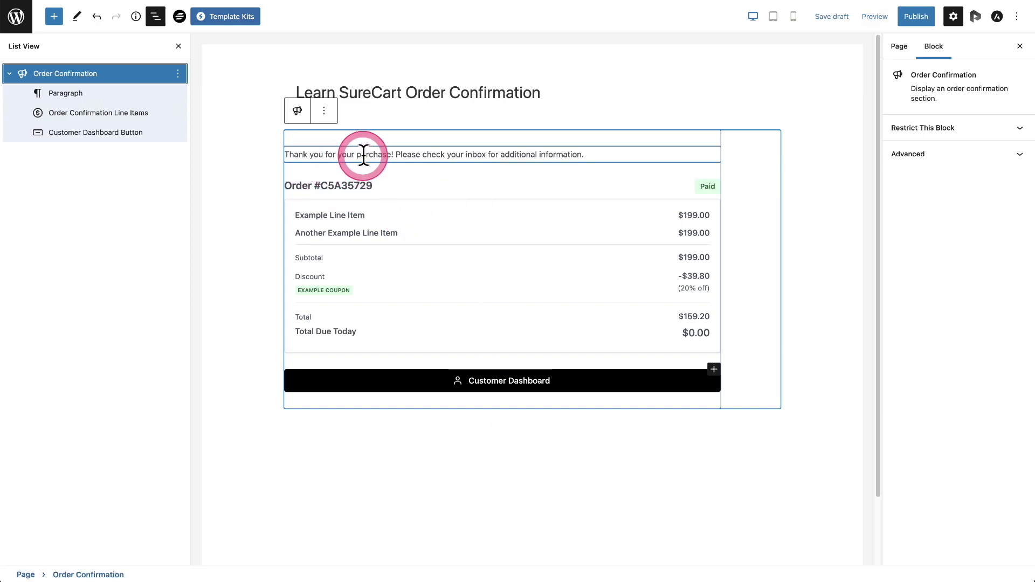
pyautogui.click(81, 97)
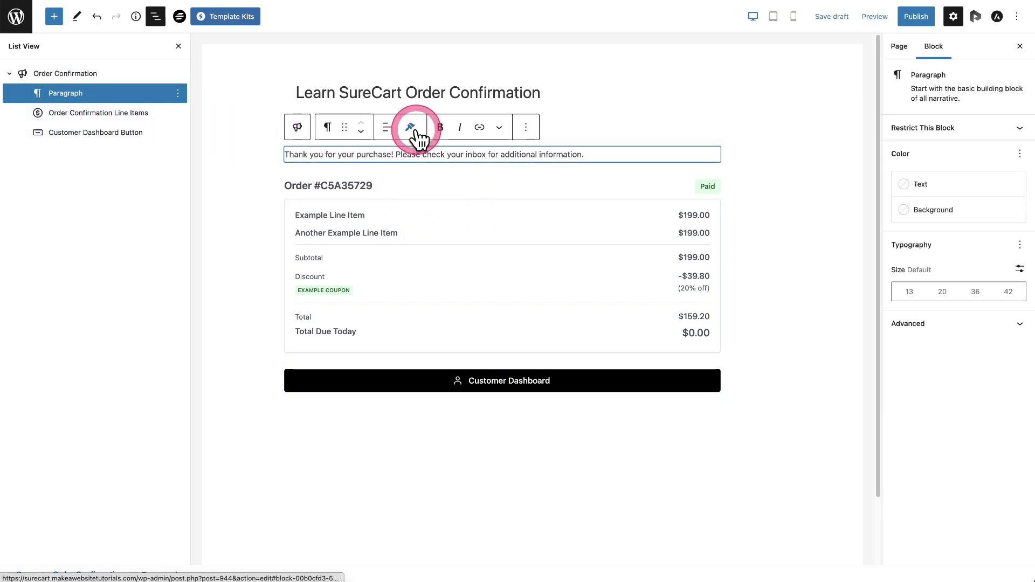
pyautogui.tripleClick(432, 154)
pyautogui.click(432, 153)
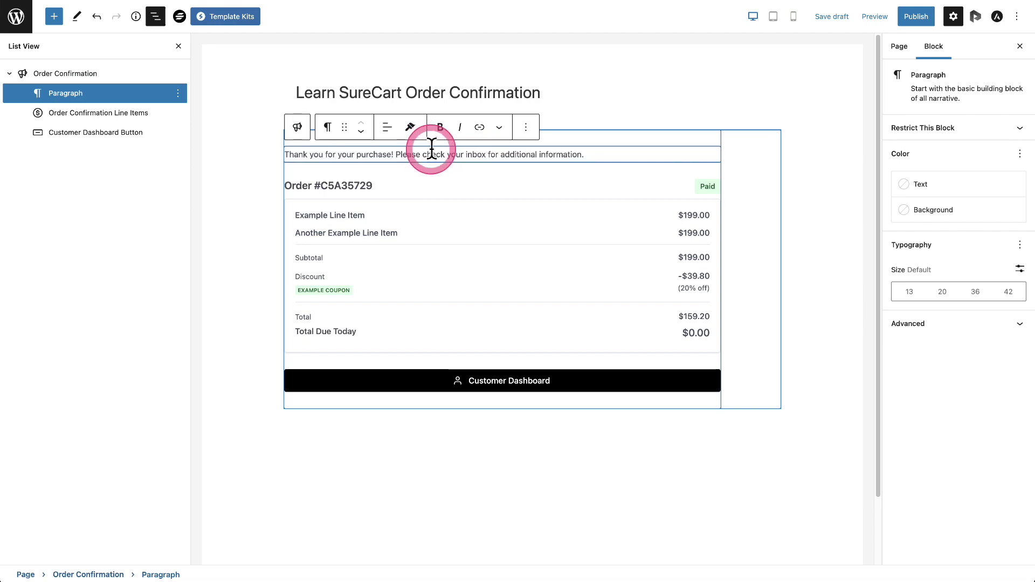
pyautogui.click(110, 115)
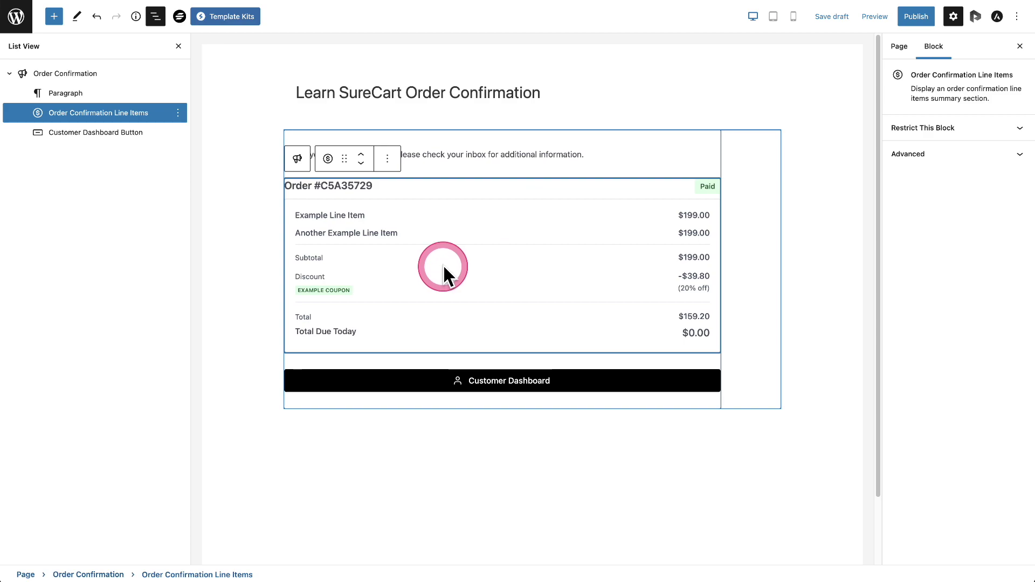
pyautogui.click(129, 137)
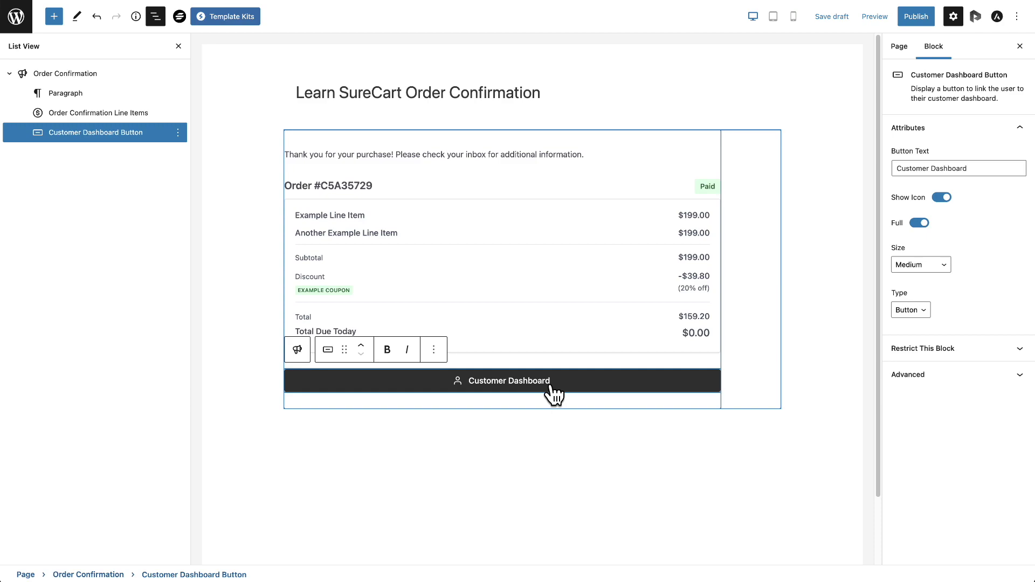
# Step: Remove the Customer Dashboard Button block from the Order Confirmation
pyautogui.click(603, 377)
pyautogui.click(928, 171)
pyautogui.moveTo(988, 169); pyautogui.dragTo(879, 168)
pyautogui.hotkey('ctrl', 'c')
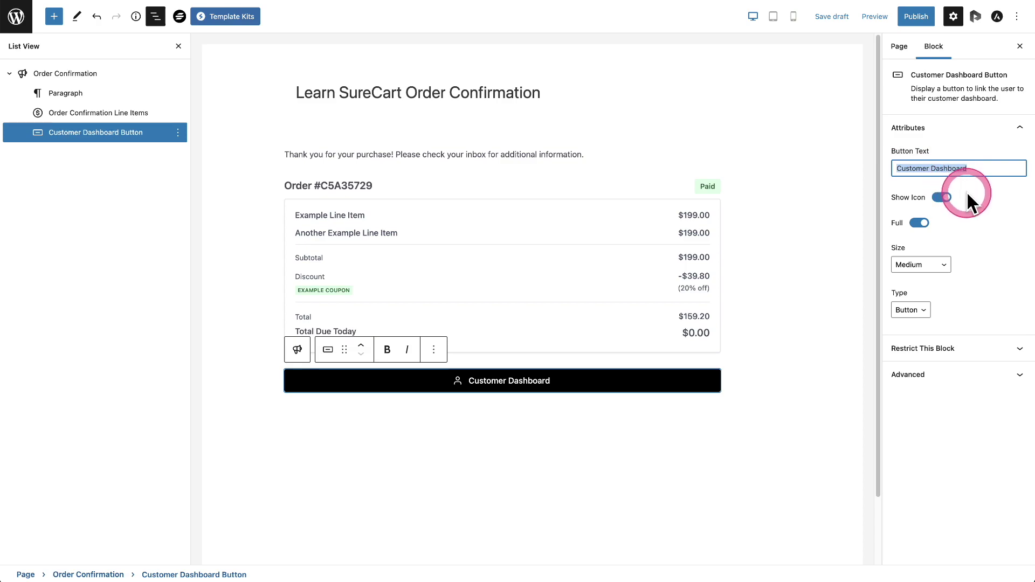
pyautogui.click(967, 195)
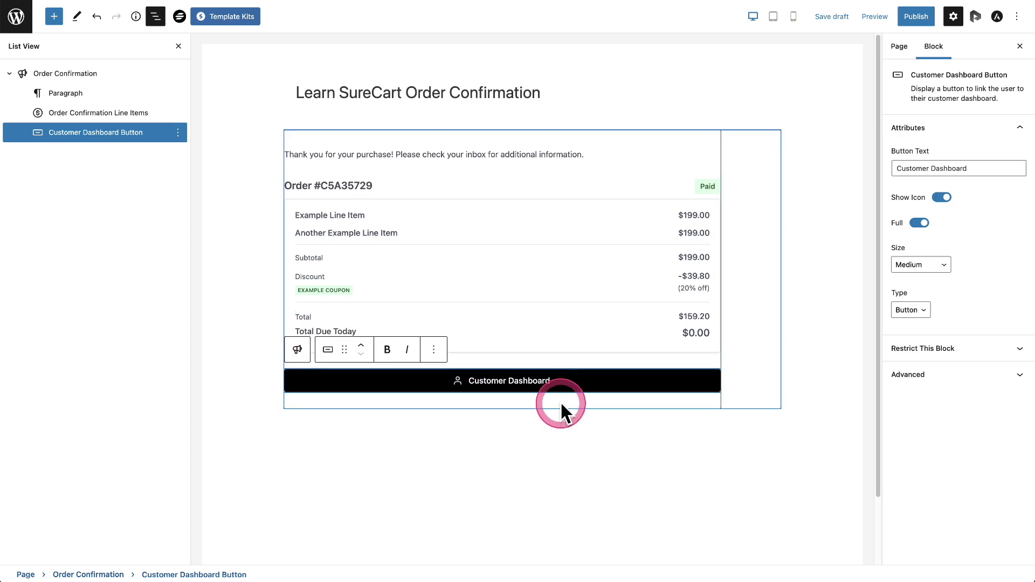
pyautogui.click(178, 132)
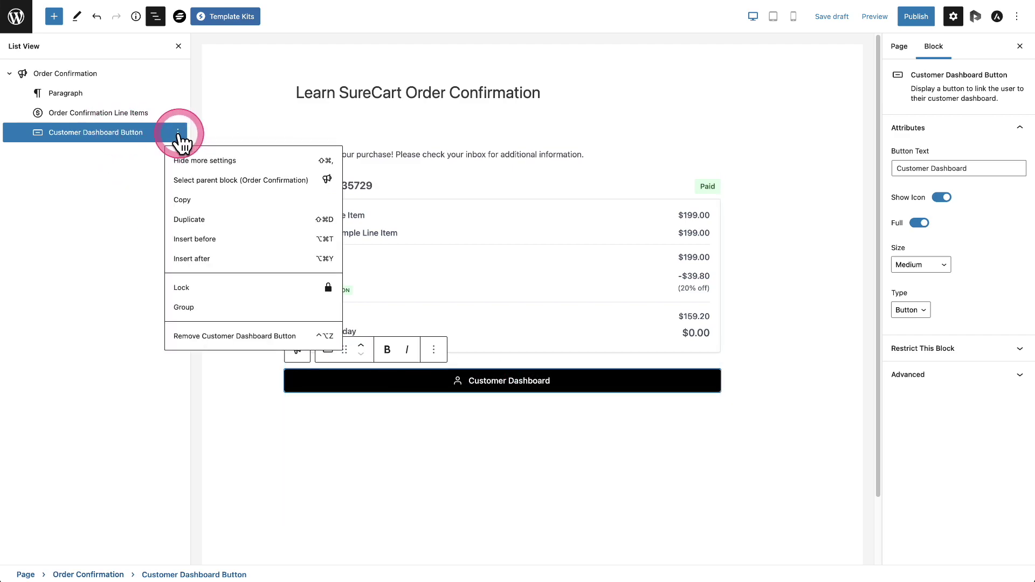
pyautogui.click(211, 337)
# Step: Open the full block library to add content below the order summary
pyautogui.click(500, 208)
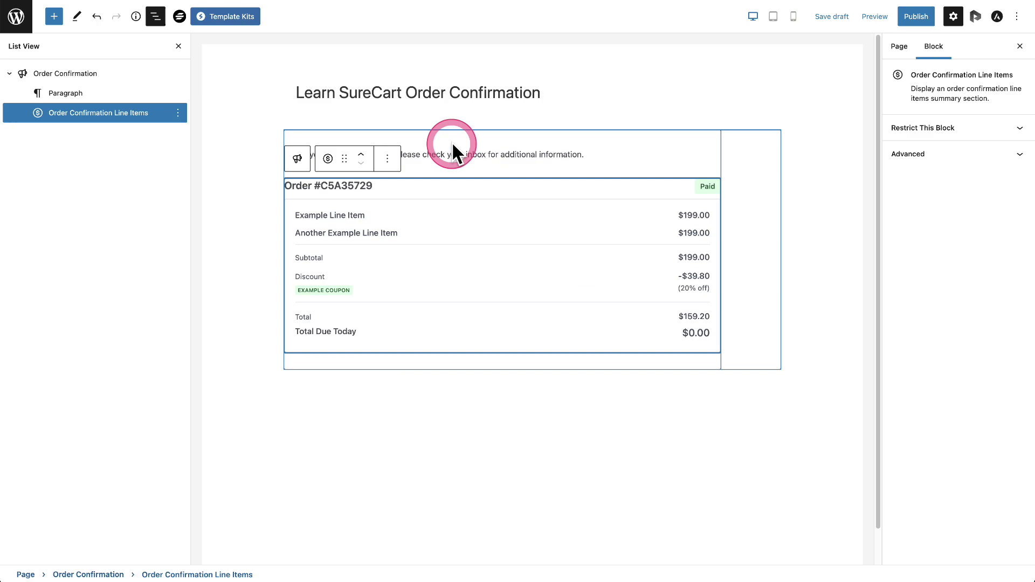
pyautogui.click(491, 382)
pyautogui.click(853, 384)
pyautogui.click(852, 384)
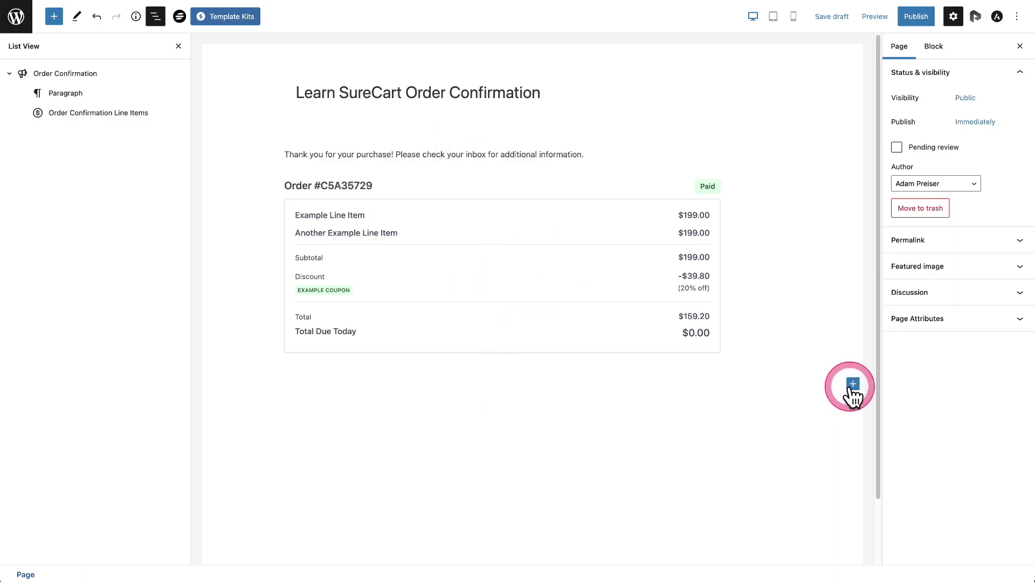
pyautogui.click(54, 16)
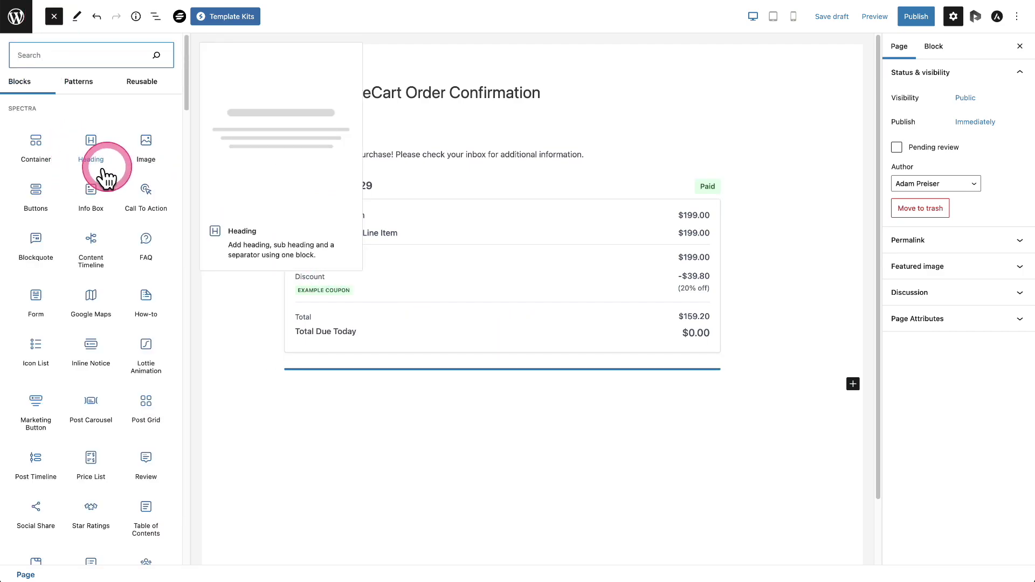
# Step: Add a Spectra Buttons block and relabel its two buttons 'Access Your Course' and 'Customer Dashboard'
pyautogui.click(38, 189)
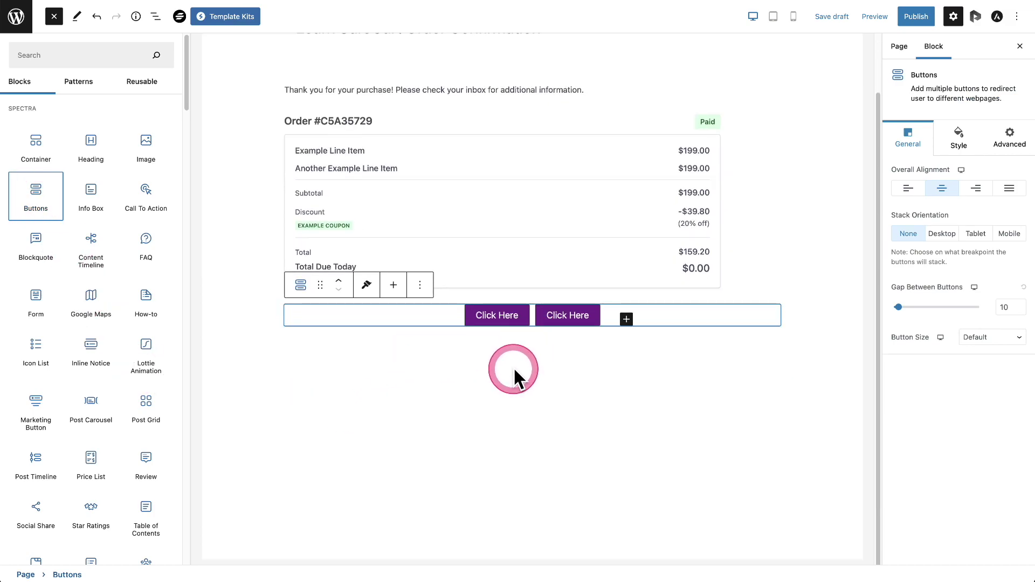
pyautogui.click(485, 317)
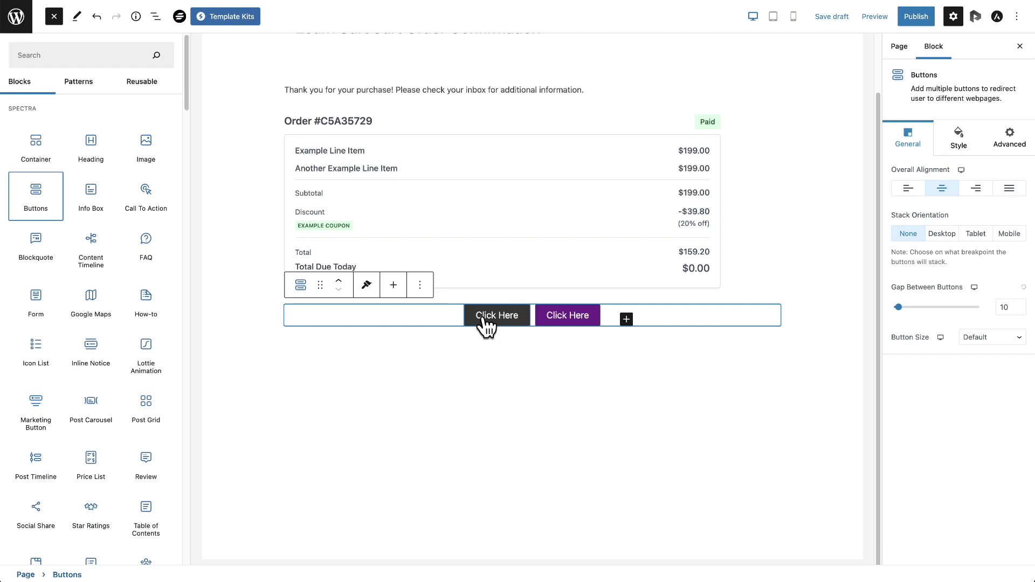
pyautogui.click(485, 325)
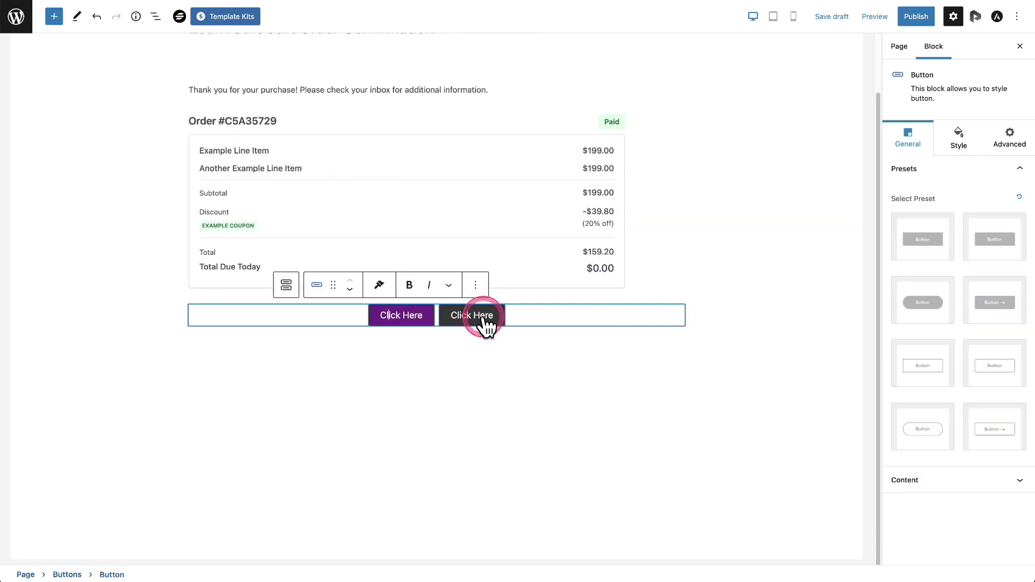
pyautogui.click(399, 323)
pyautogui.tripleClick(399, 319)
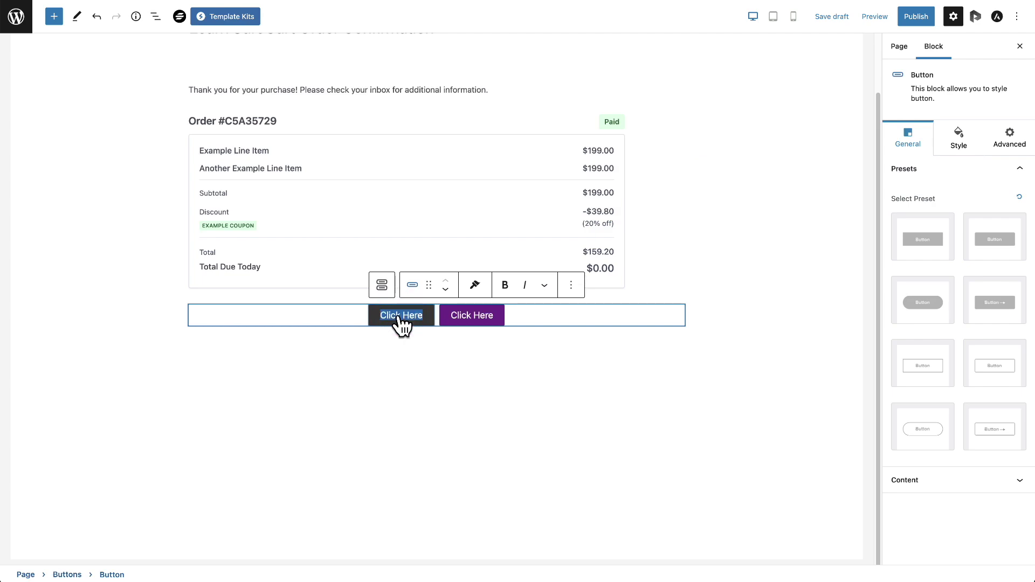
pyautogui.write('Access Your Course')
pyautogui.click(510, 322)
pyautogui.tripleClick(509, 322)
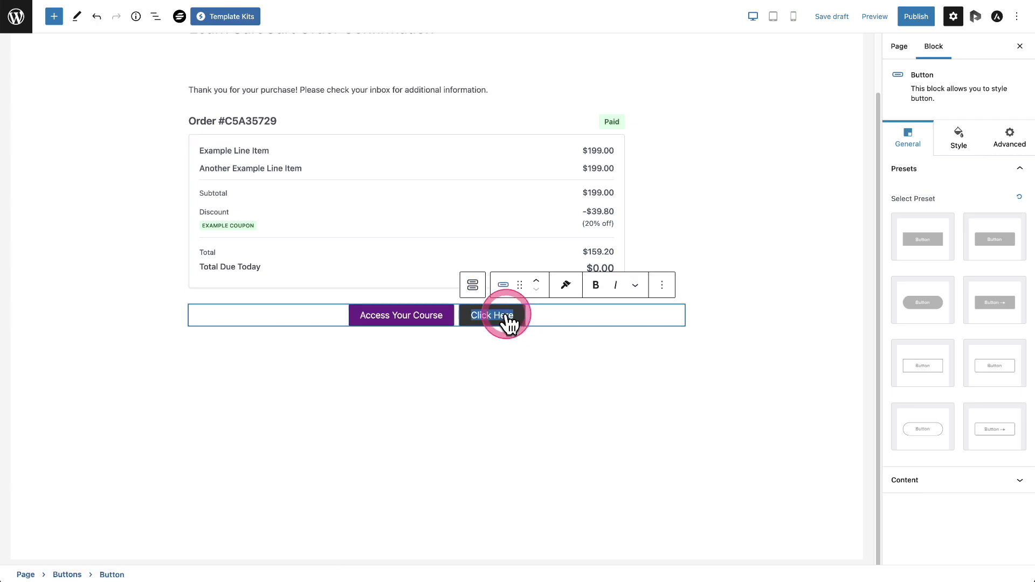
pyautogui.hotkey('ctrl', 'v')
pyautogui.click(405, 355)
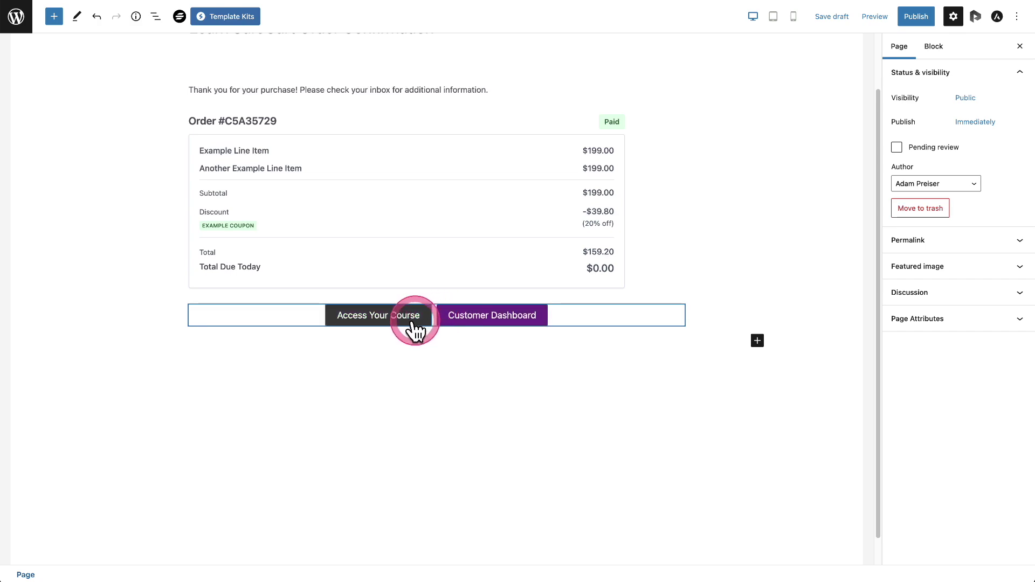
# Step: Copy the Customer Dashboard page's address from the Pages list in a new tab
pyautogui.rightClick(13, 28)
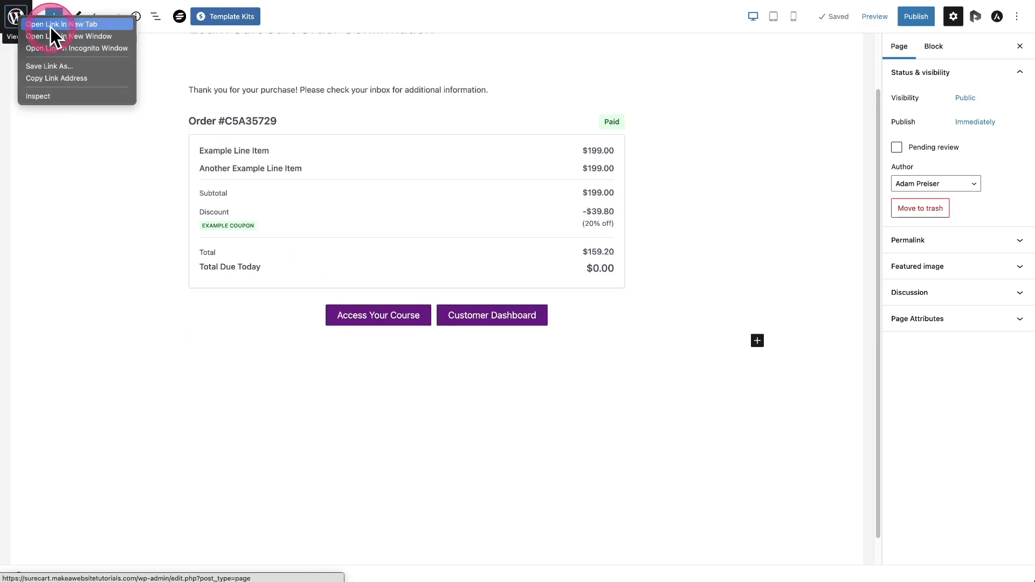
pyautogui.click(108, 42)
pyautogui.click(605, 7)
pyautogui.click(47, 141)
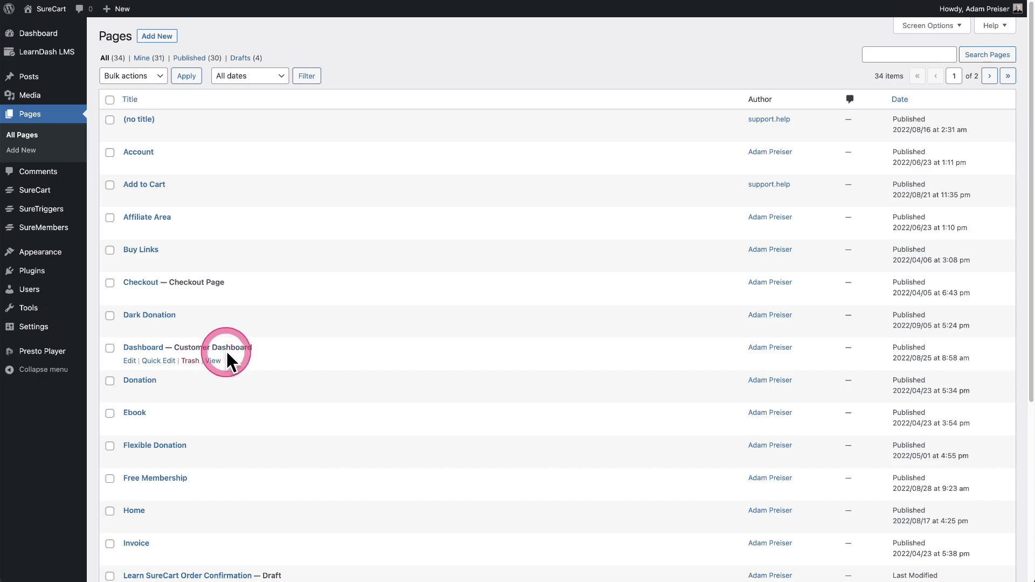
pyautogui.rightClick(215, 362)
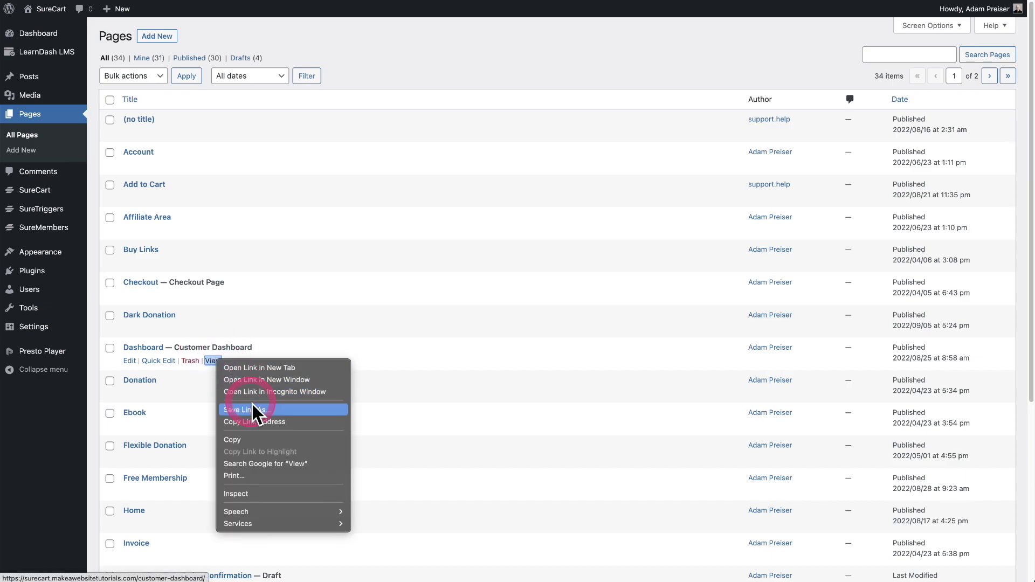
pyautogui.click(259, 420)
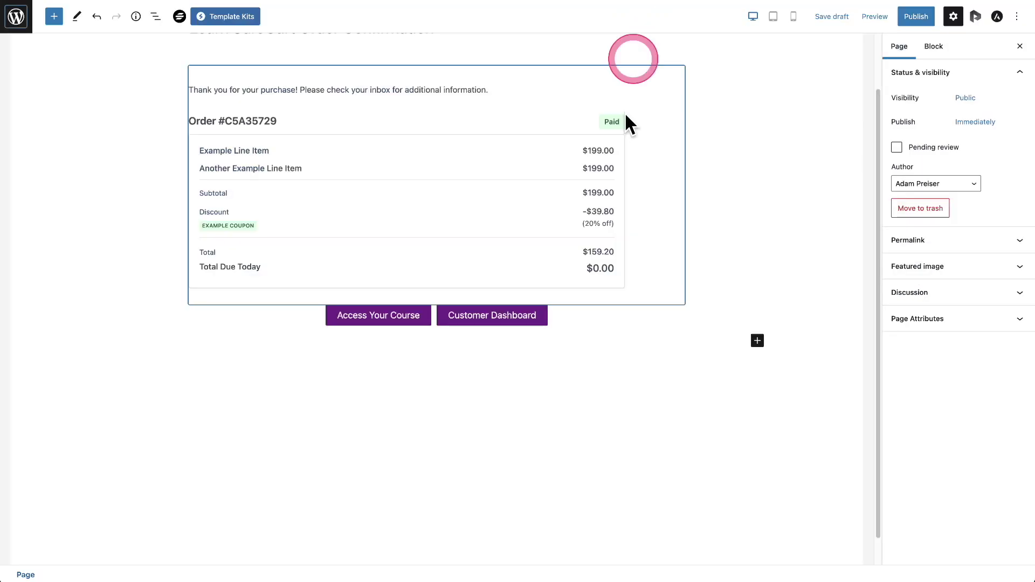
# Step: Paste the /customer-dashboard/ address into the Customer Dashboard button's Link field
pyautogui.click(523, 318)
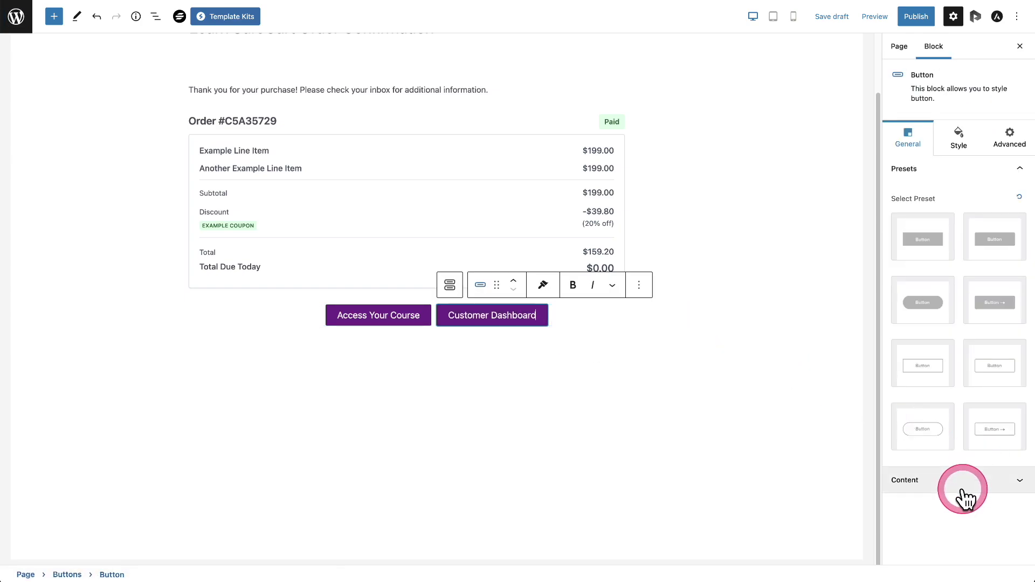
pyautogui.click(957, 482)
pyautogui.click(909, 262)
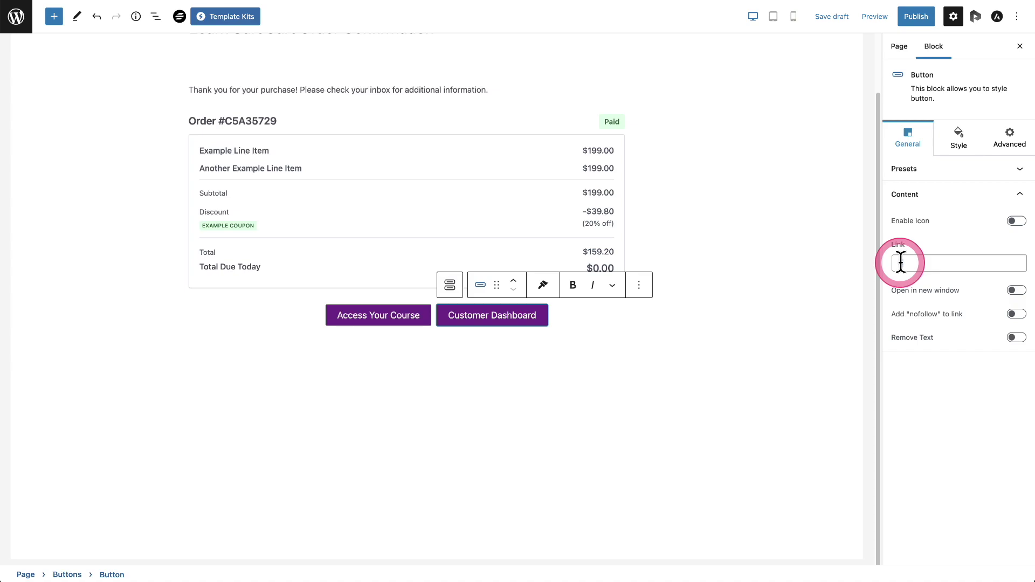
pyautogui.hotkey('ctrl', 'v')
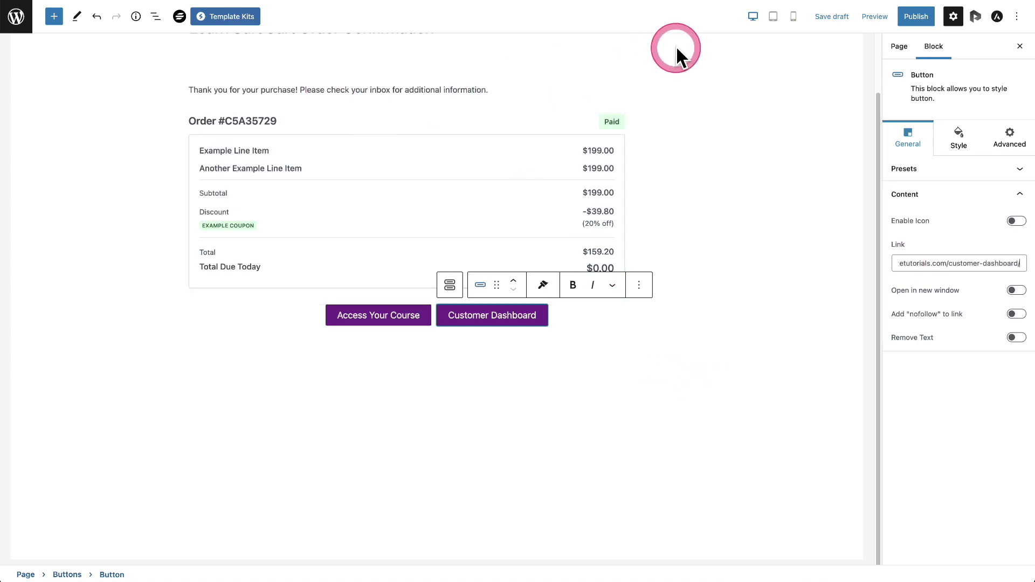
pyautogui.click(596, 2)
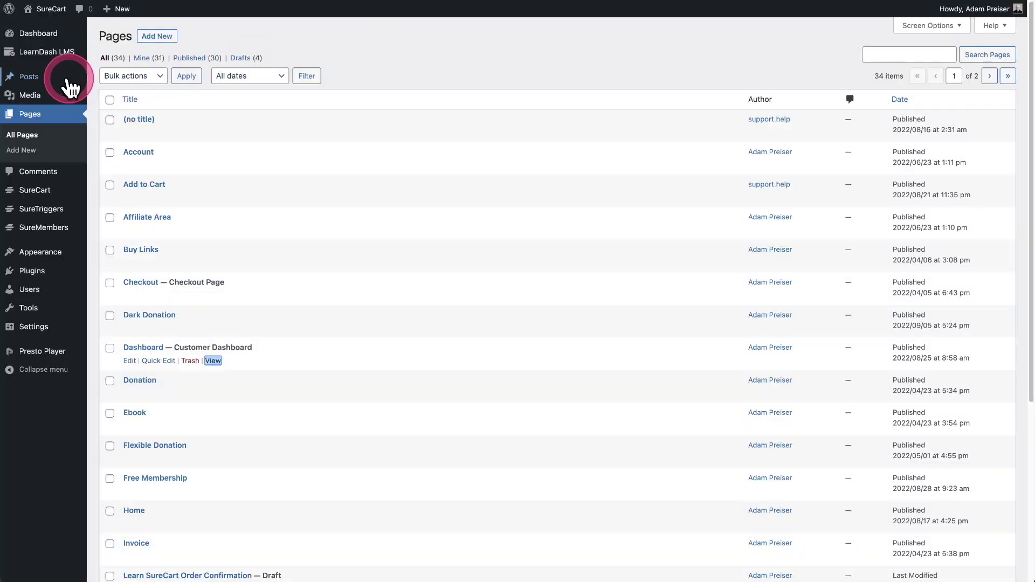
# Step: Copy the Learn SureCart course URL from LearnDash Courses and preview the course page
pyautogui.moveTo(37, 60)
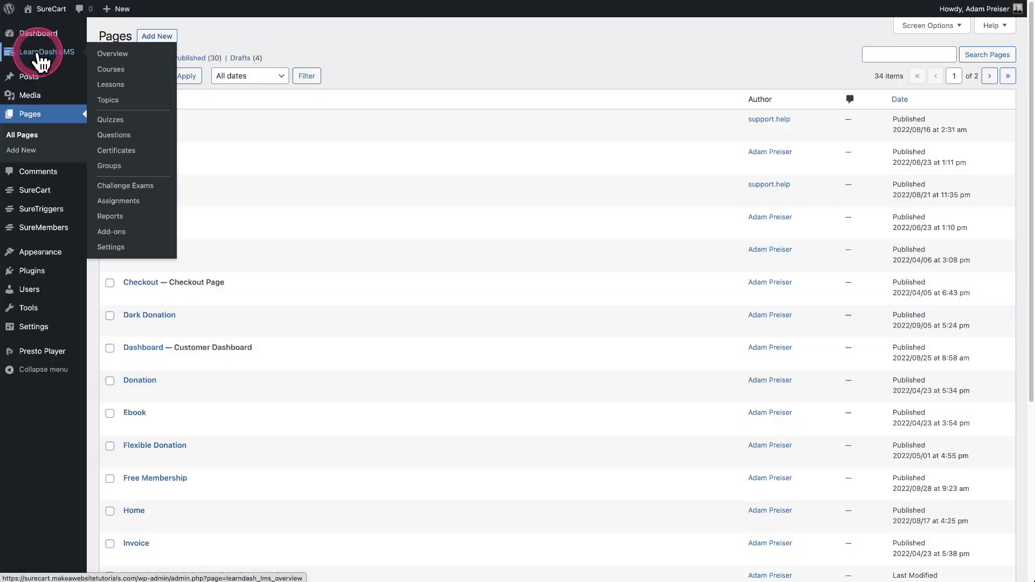
pyautogui.click(38, 57)
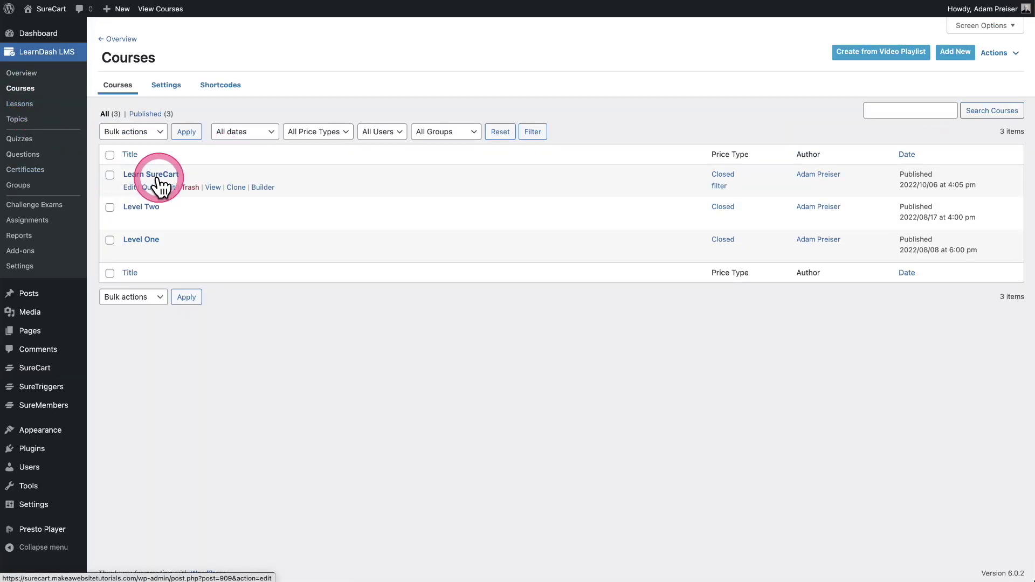
pyautogui.rightClick(212, 187)
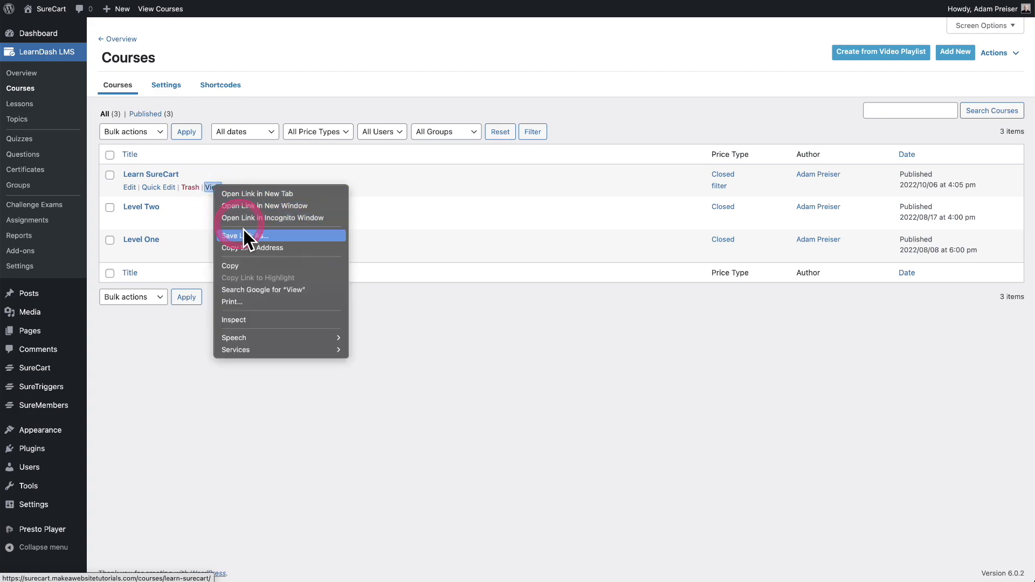
pyautogui.click(252, 247)
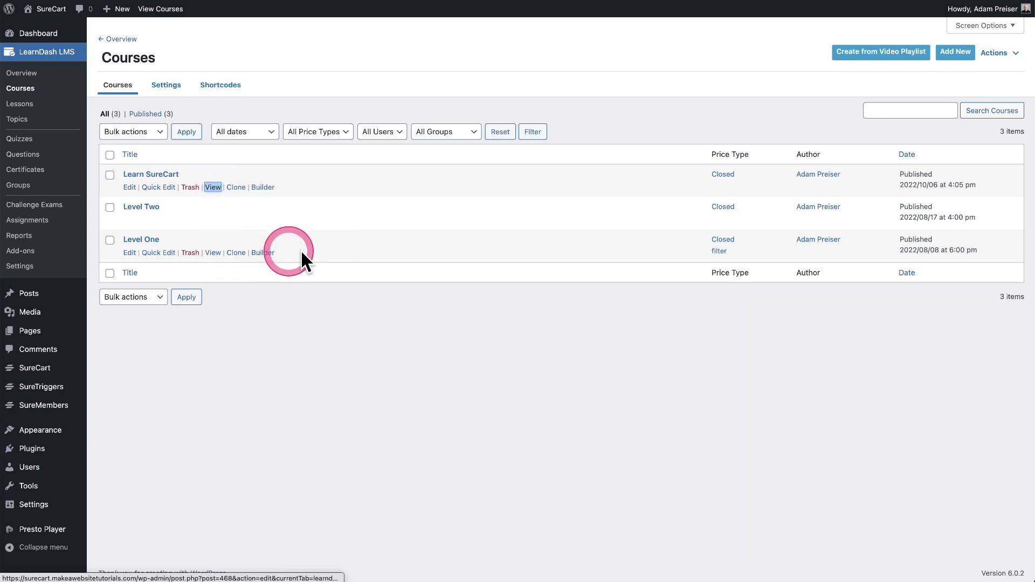
pyautogui.click(212, 188)
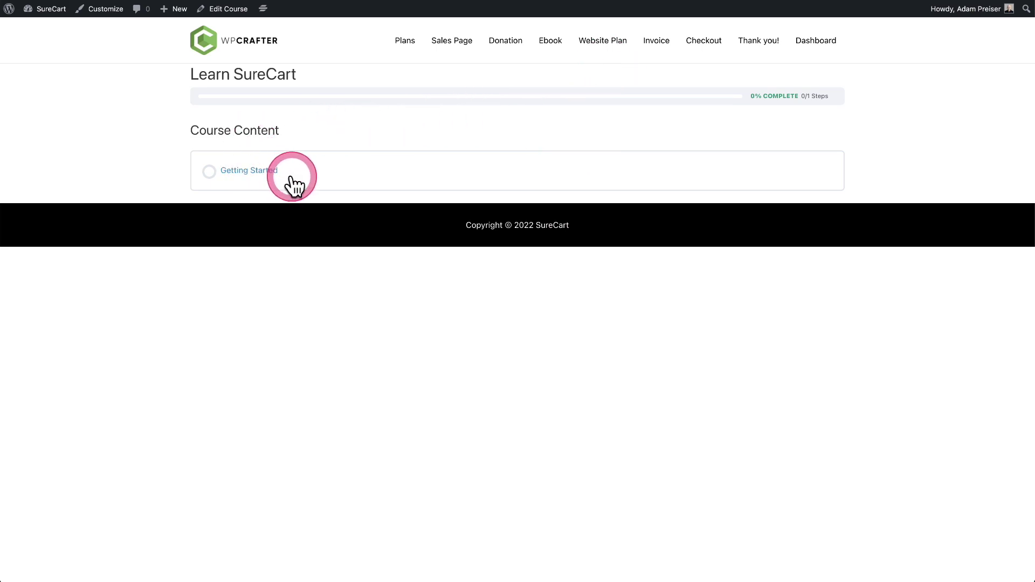
pyautogui.click(466, 0)
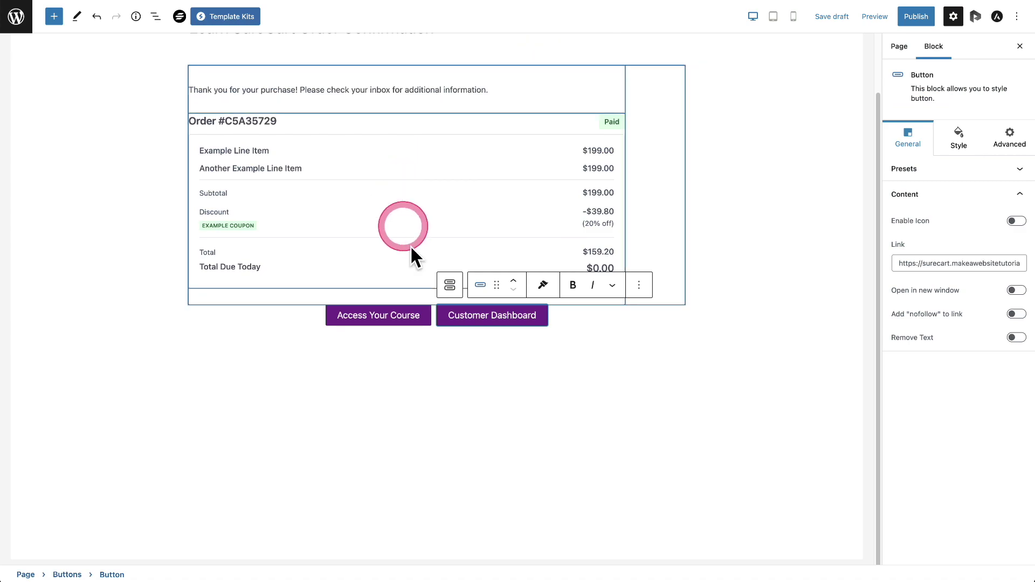
# Step: Paste the Learn SureCart course URL into the Access Your Course button's Link
pyautogui.click(387, 322)
pyautogui.click(927, 265)
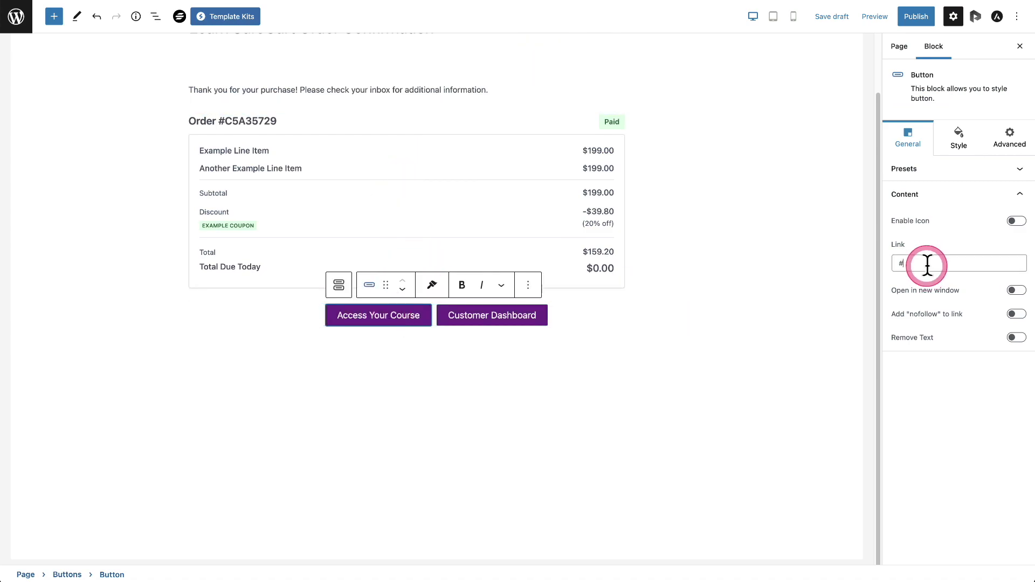
pyautogui.hotkey('ctrl', 'v')
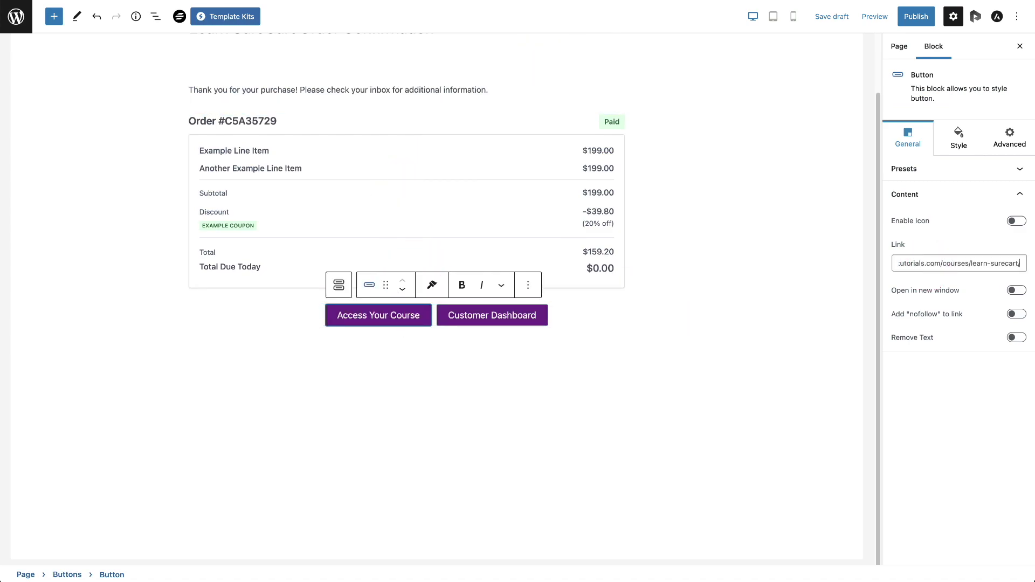
# Step: Check both buttons' links, then publish the confirmation page
pyautogui.click(351, 325)
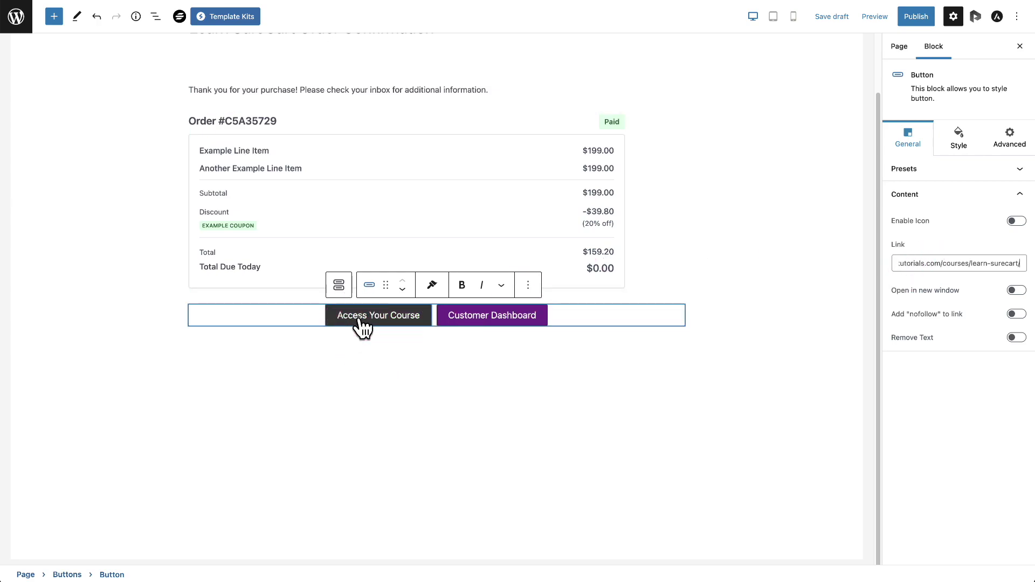
pyautogui.click(509, 323)
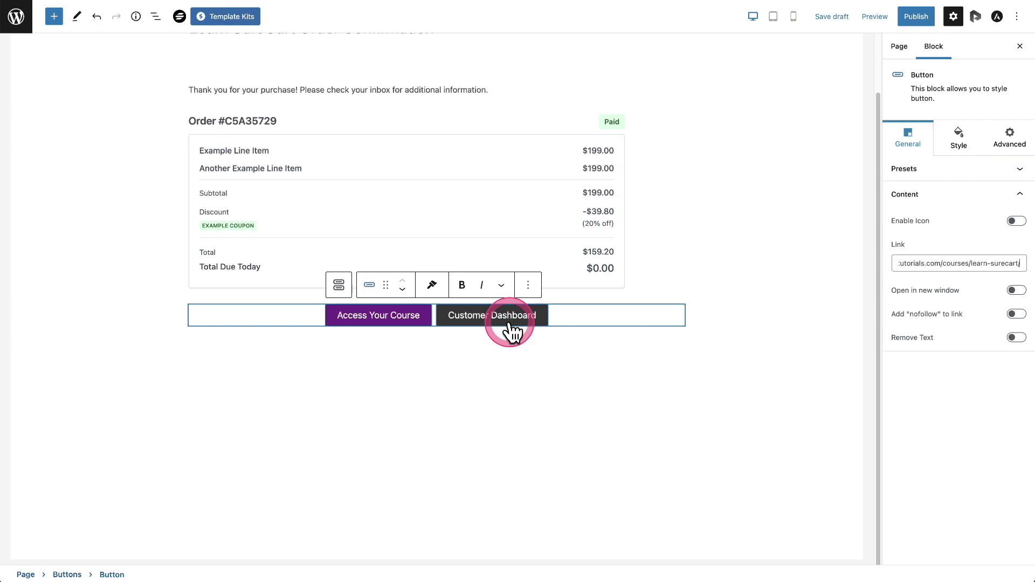
pyautogui.click(380, 321)
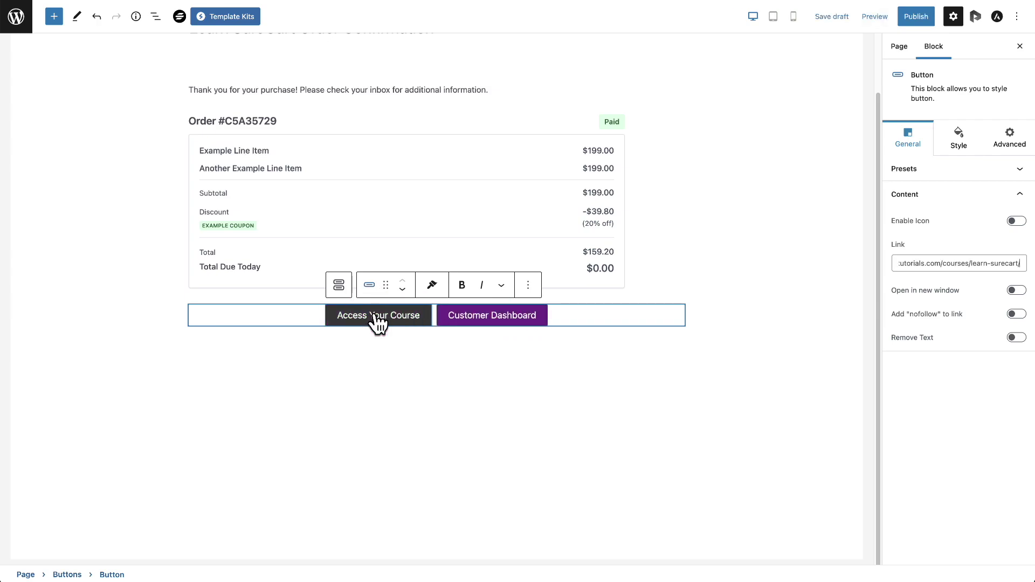
pyautogui.click(519, 328)
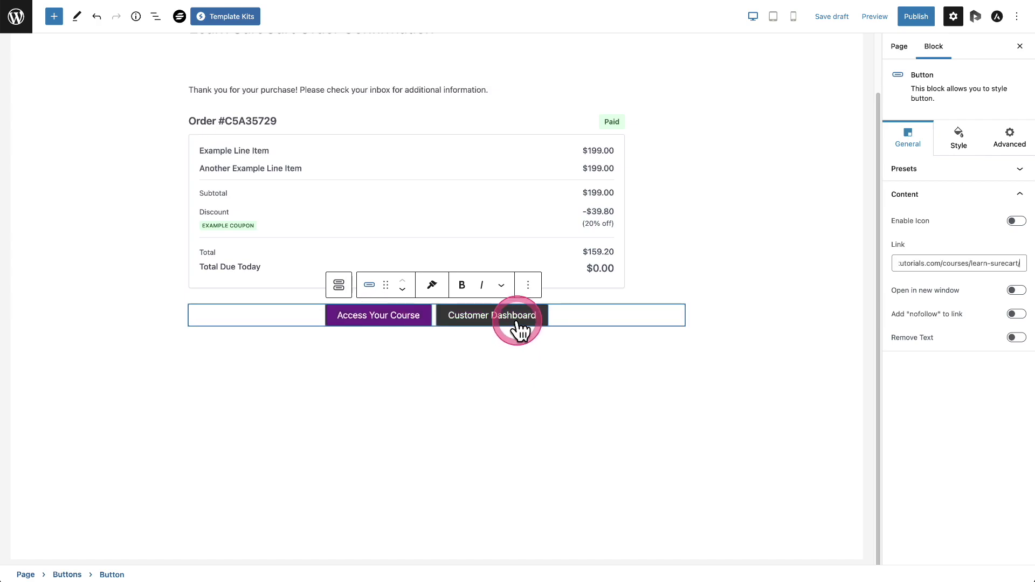
pyautogui.click(915, 19)
pyautogui.click(915, 24)
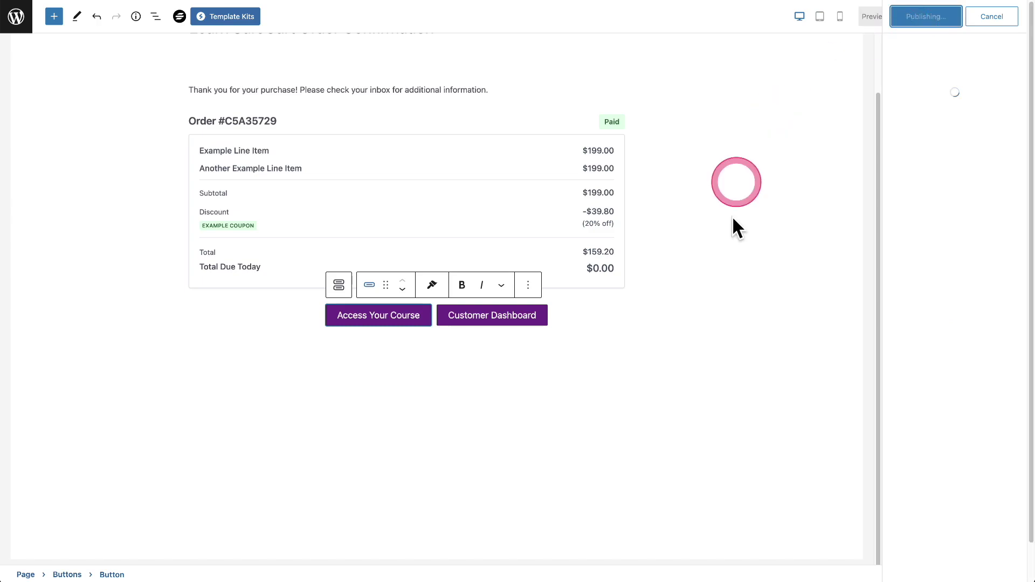
# Step: Left-align both buttons in the Buttons block and update the confirmation page
pyautogui.click(1018, 27)
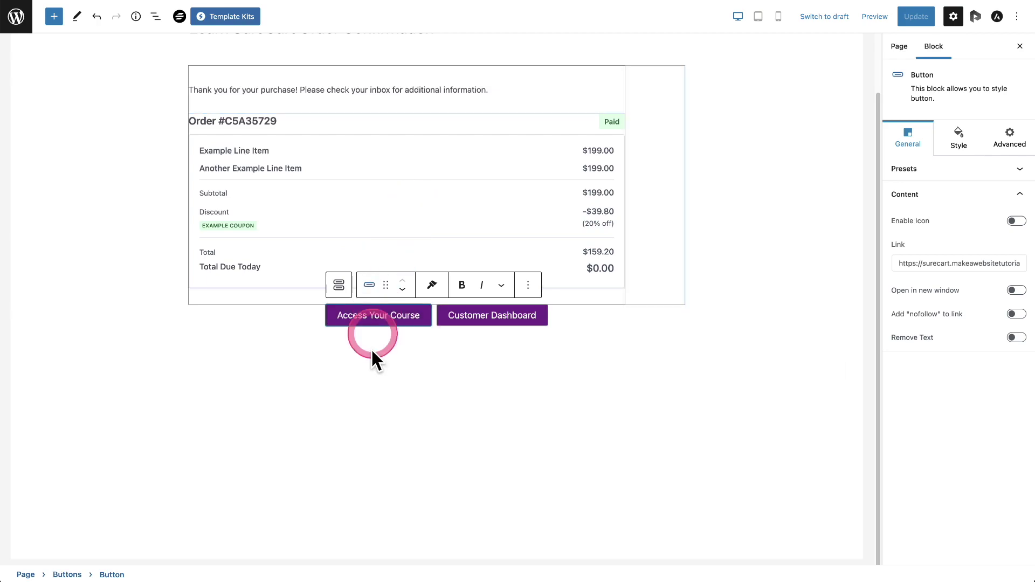
pyautogui.click(436, 408)
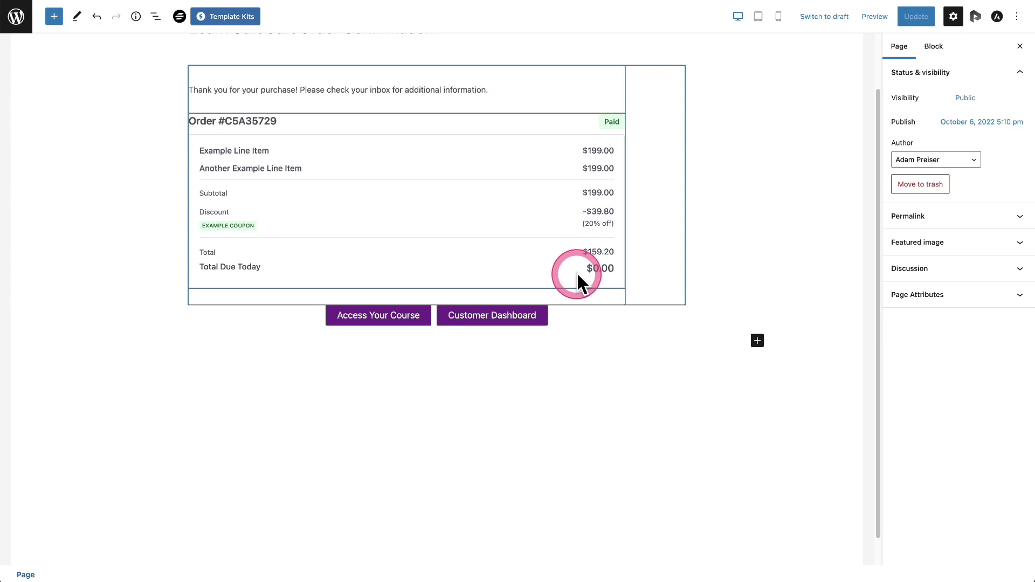
pyautogui.click(590, 316)
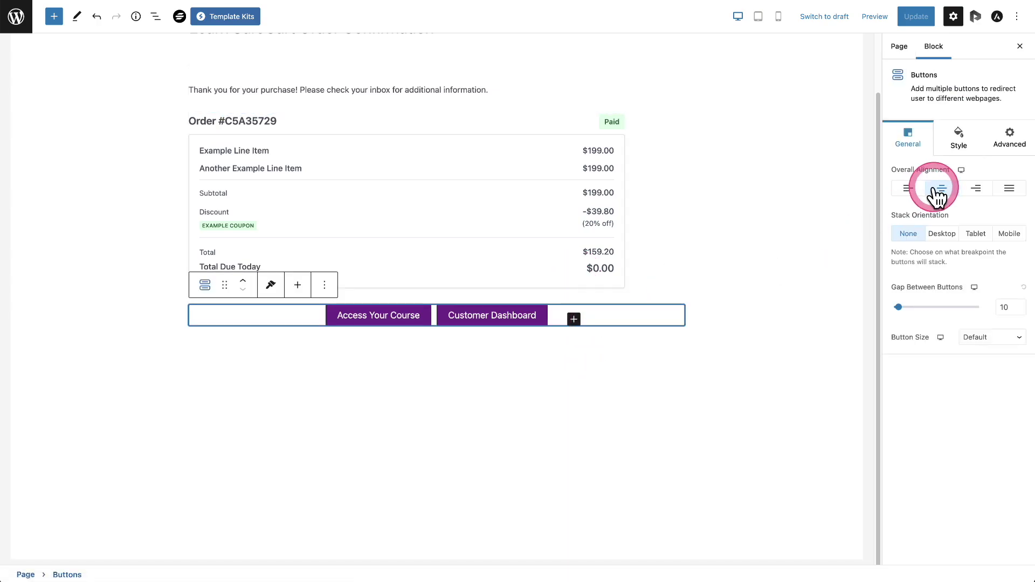
pyautogui.click(907, 188)
pyautogui.click(918, 20)
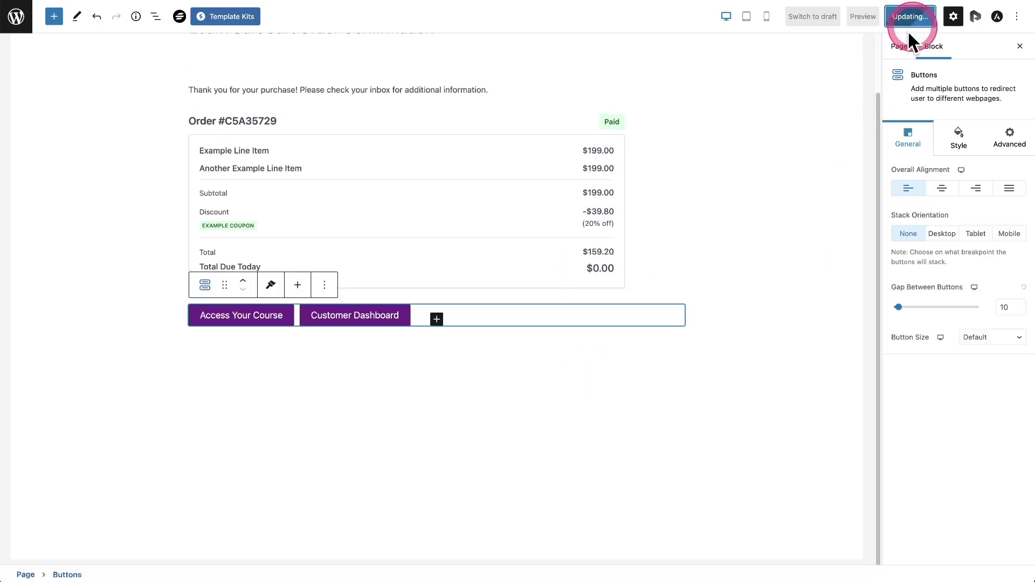
pyautogui.click(386, 388)
pyautogui.click(290, 387)
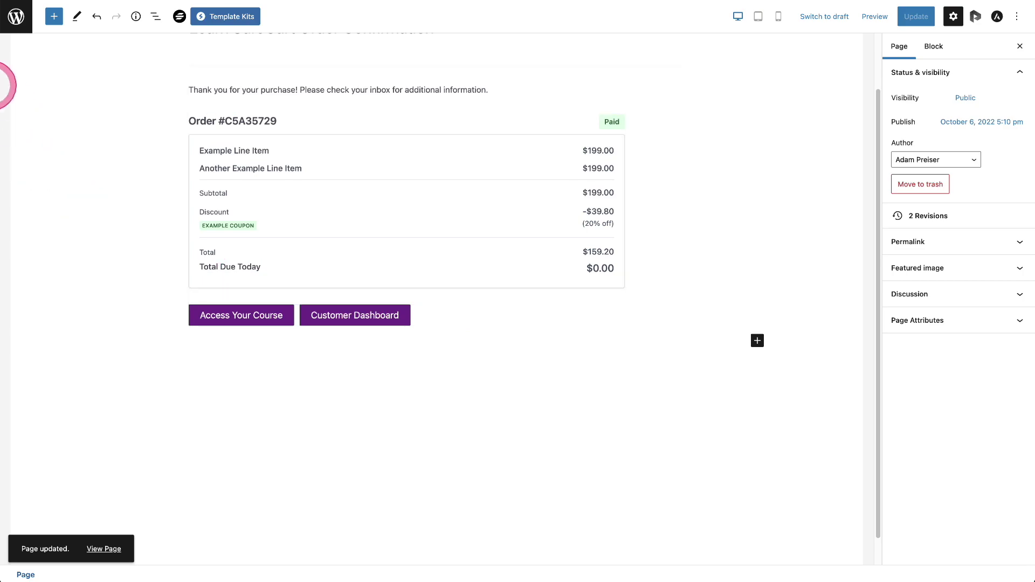
pyautogui.click(15, 18)
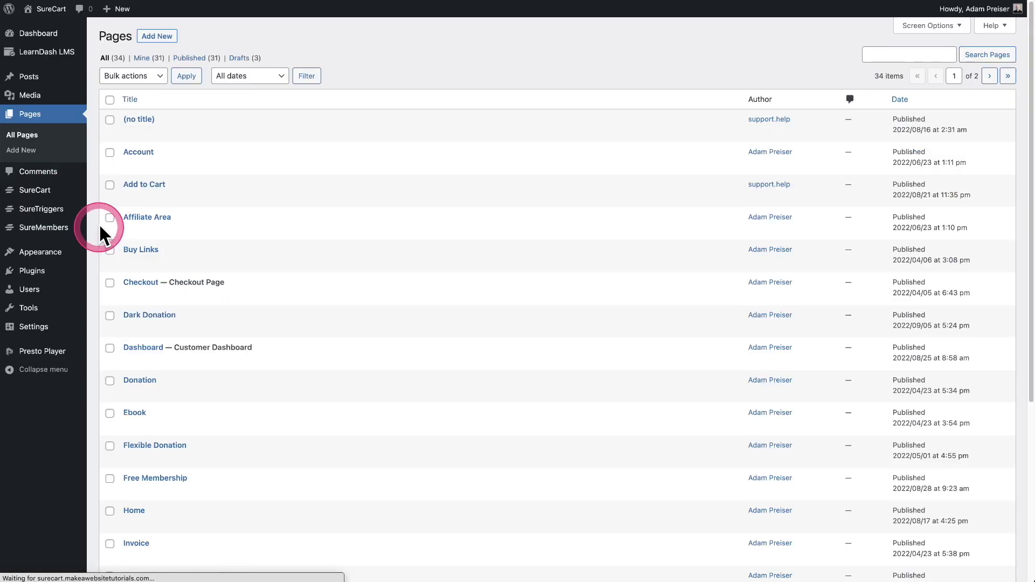
# Step: Set the Learn SureCart Order Page checkout's custom thank-you page to Learn SureCart Order Confirmation and save
pyautogui.scroll(-5, 370, 257)
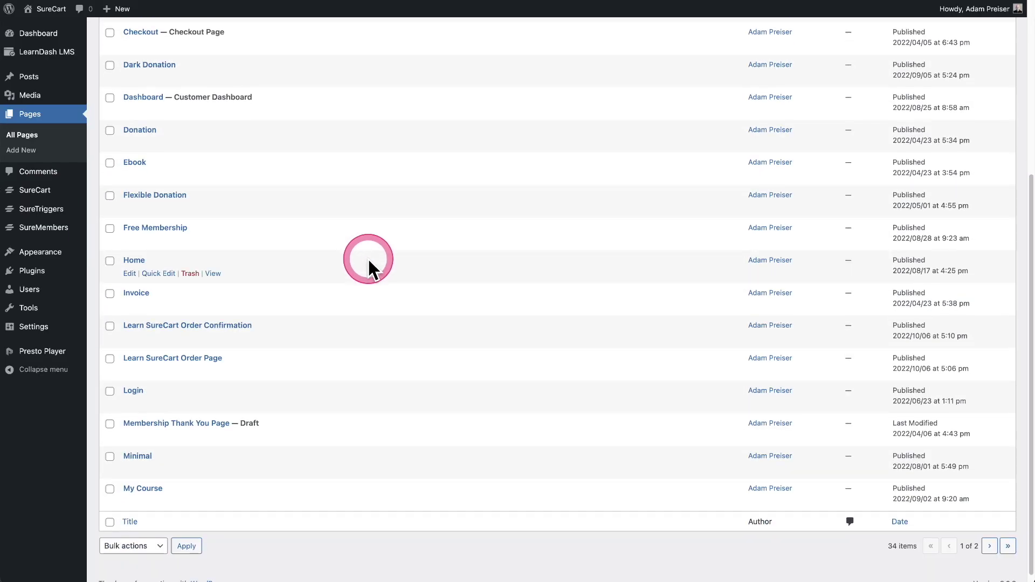
pyautogui.click(215, 359)
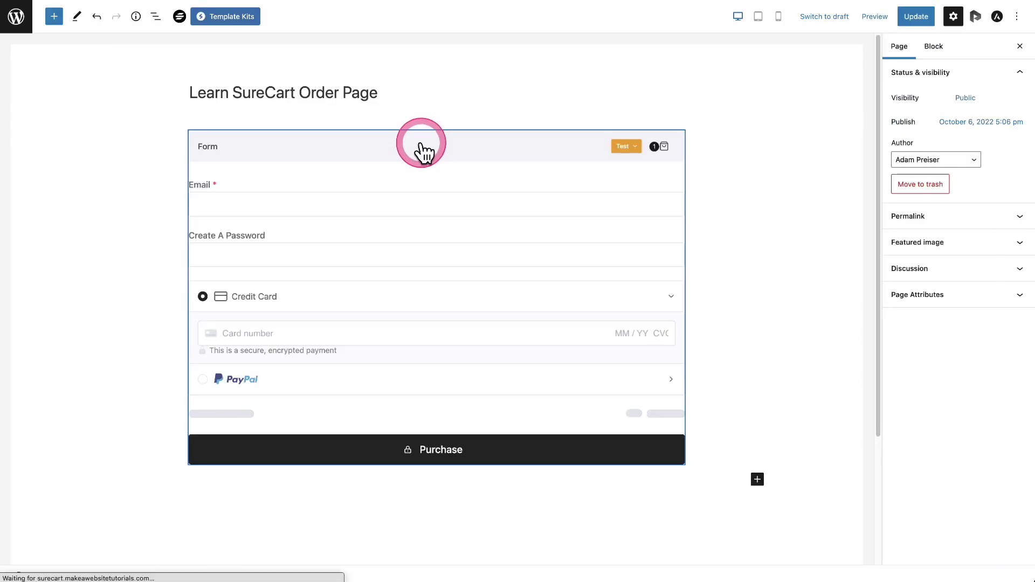
pyautogui.click(423, 152)
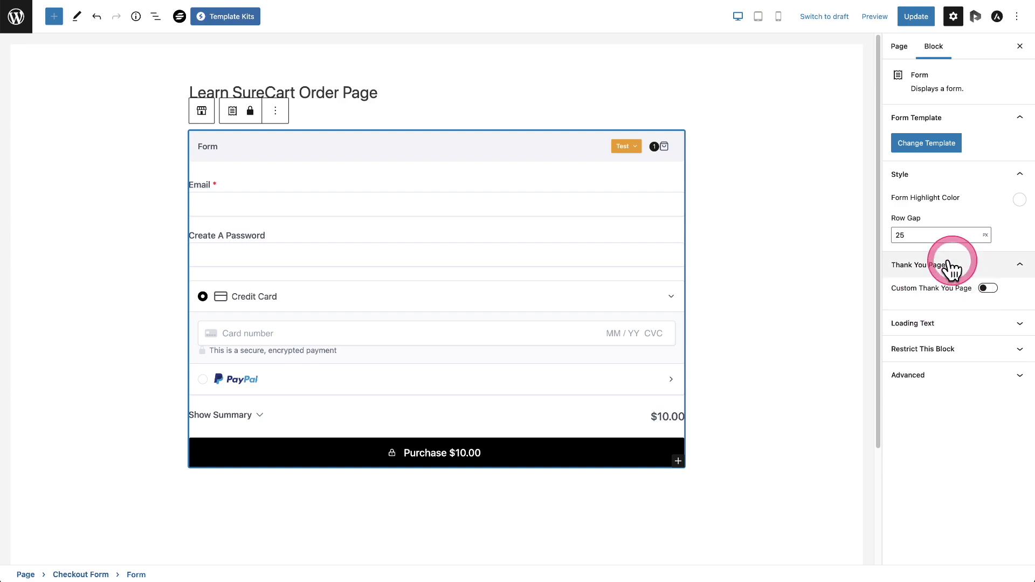
pyautogui.click(986, 289)
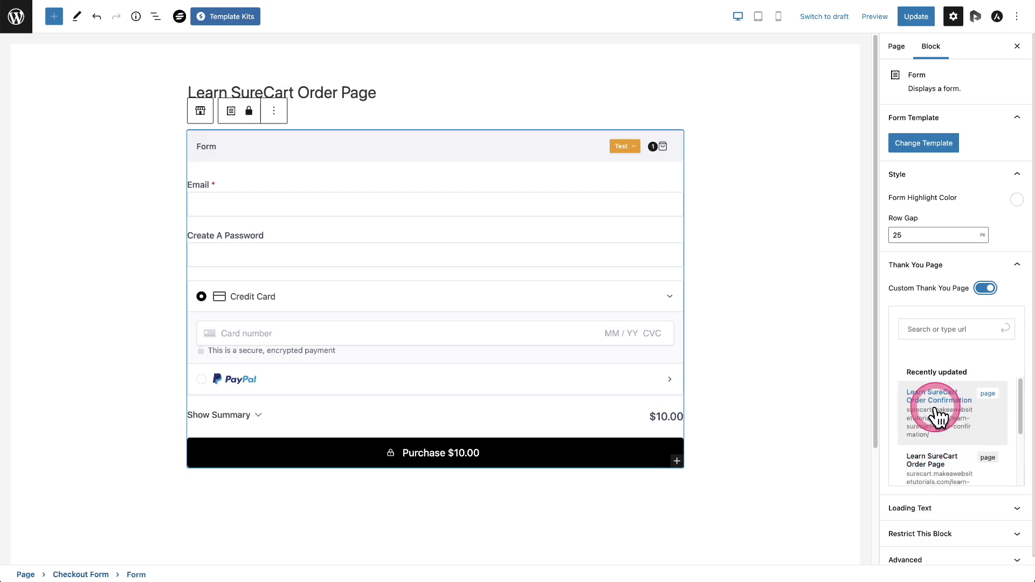
pyautogui.click(937, 414)
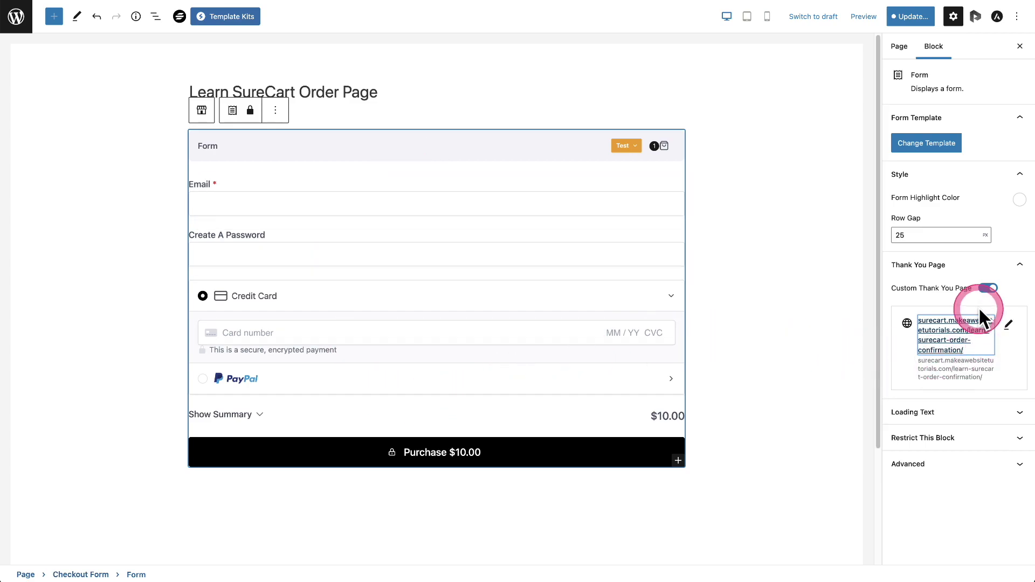
pyautogui.click(814, 323)
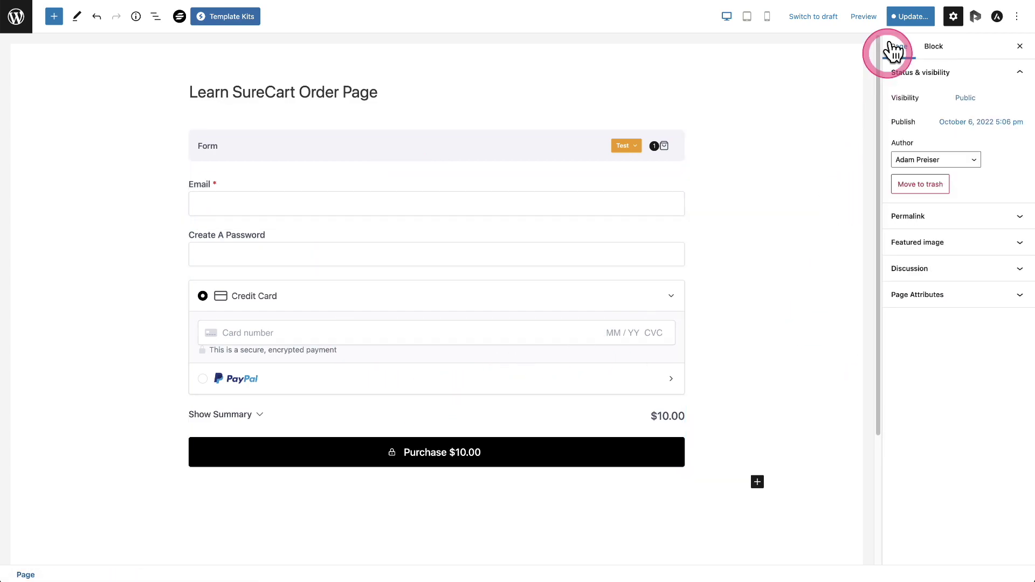
pyautogui.click(899, 18)
pyautogui.click(916, 17)
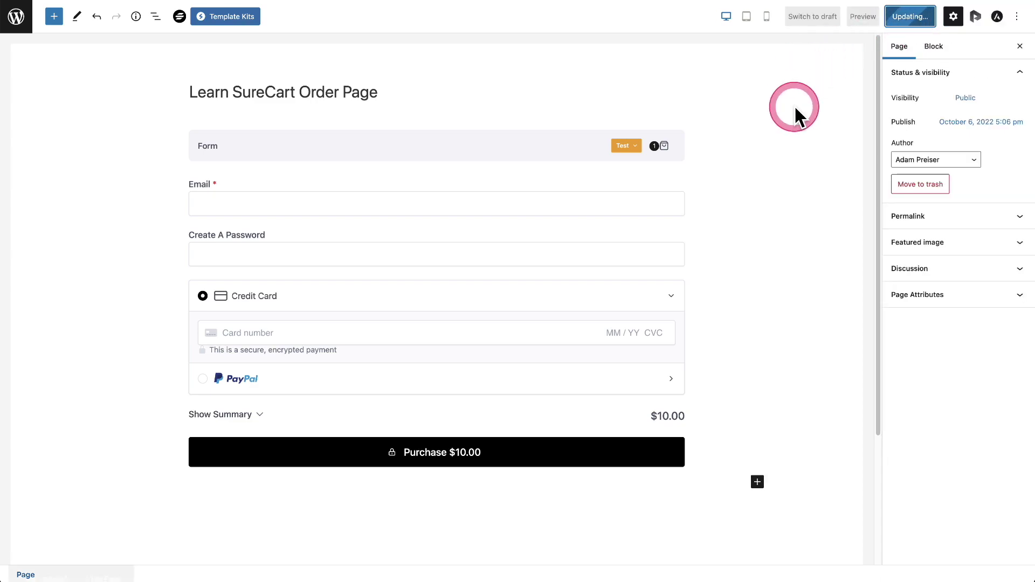
# Step: Expand the order page's Permalink to copy its View Page URL
pyautogui.click(185, 100)
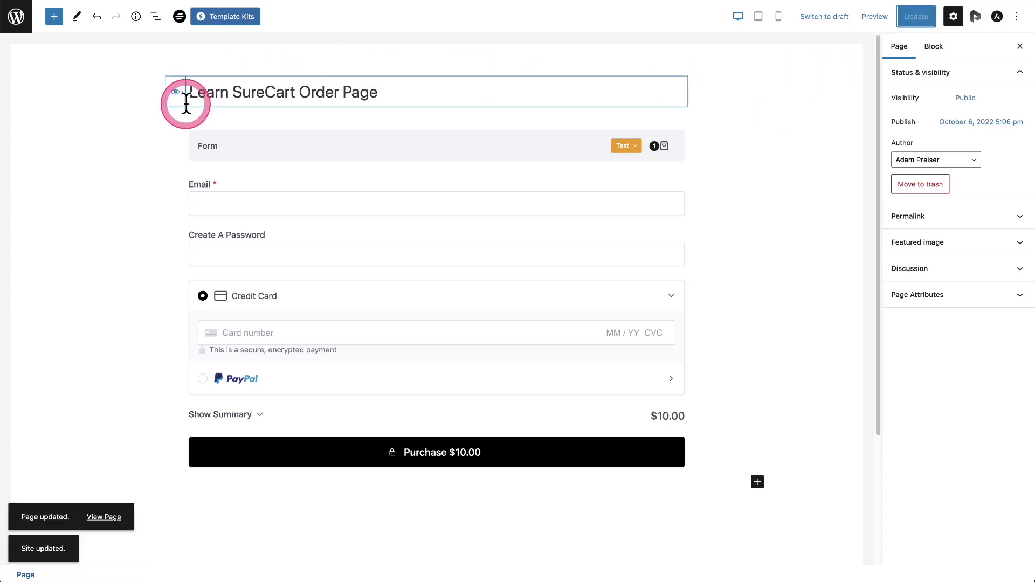
pyautogui.click(219, 119)
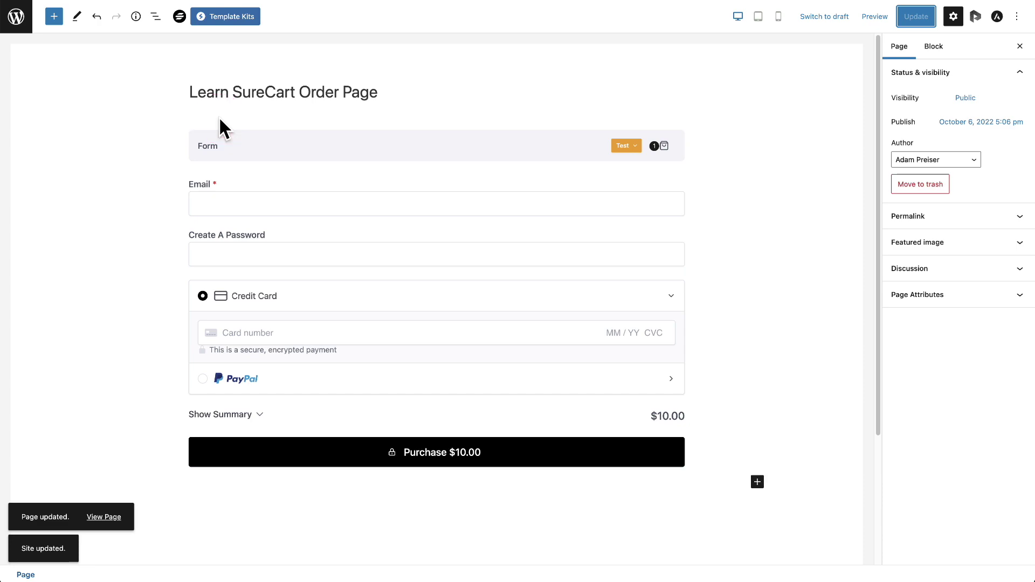
pyautogui.click(358, 130)
pyautogui.click(558, 129)
pyautogui.click(439, 354)
pyautogui.click(494, 150)
pyautogui.click(392, 277)
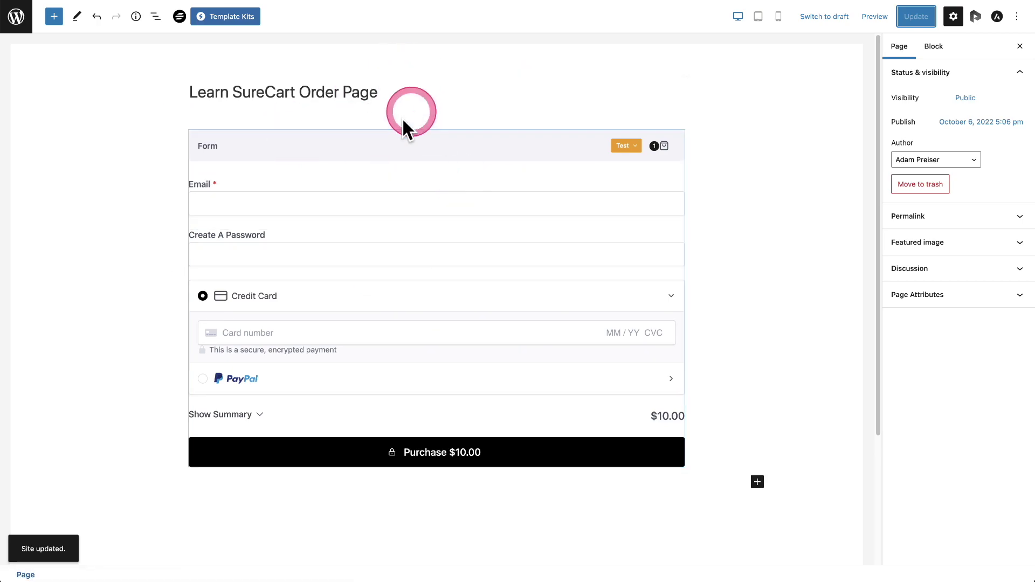
pyautogui.click(925, 217)
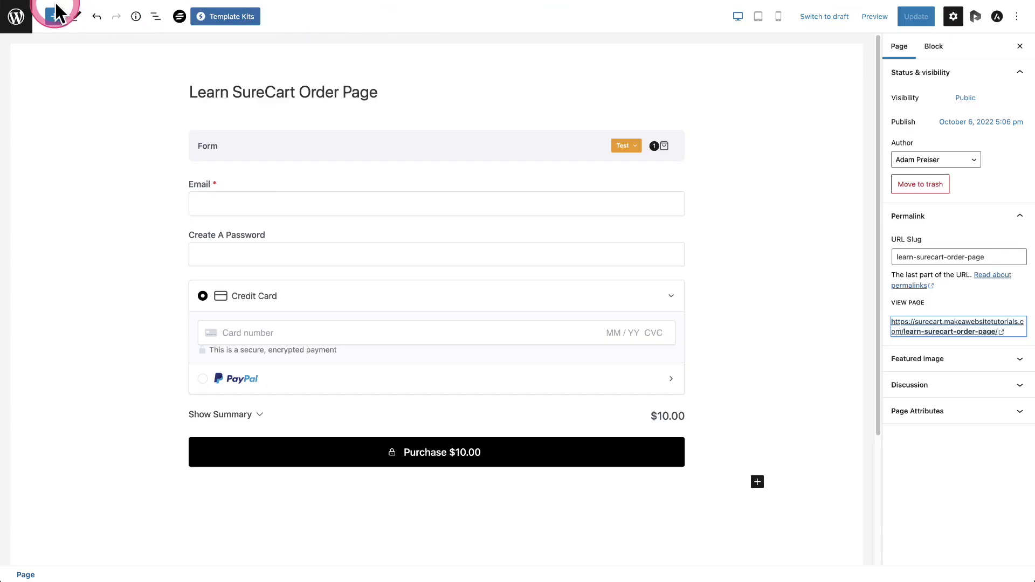
pyautogui.click(16, 15)
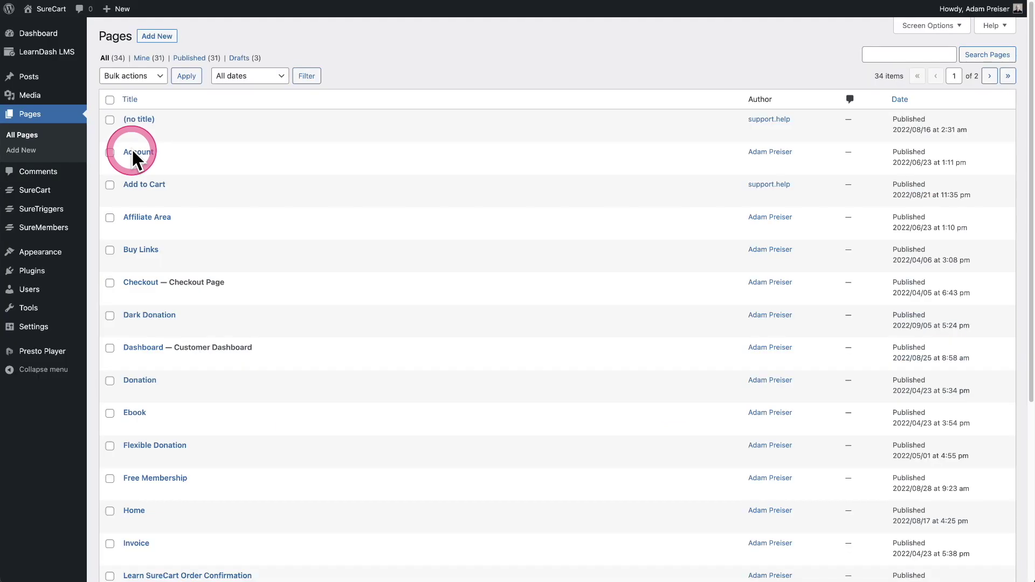
# Step: Review the Learn SureCart course access modes and leave Access Mode set to Closed
pyautogui.click(39, 54)
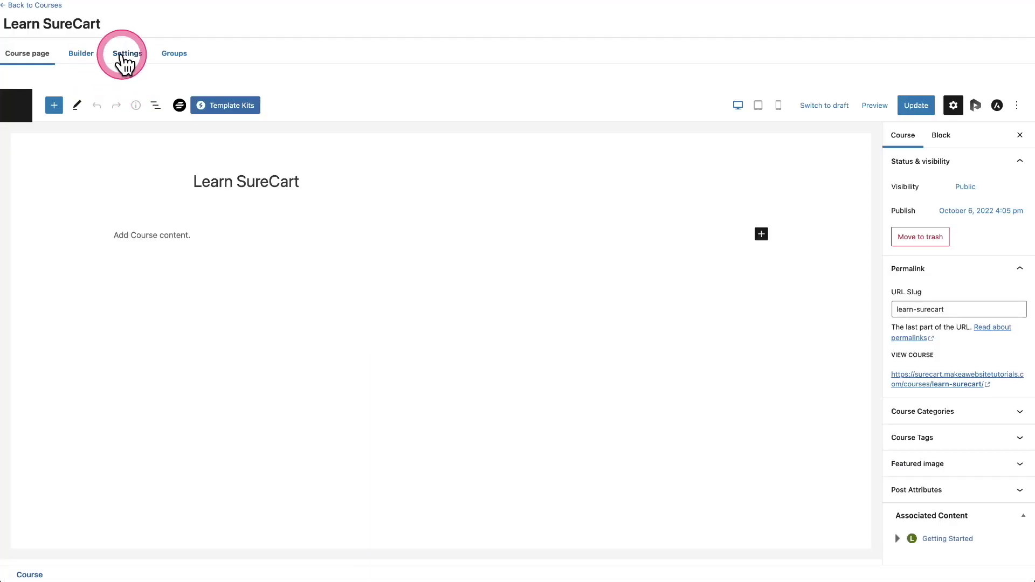
pyautogui.click(126, 56)
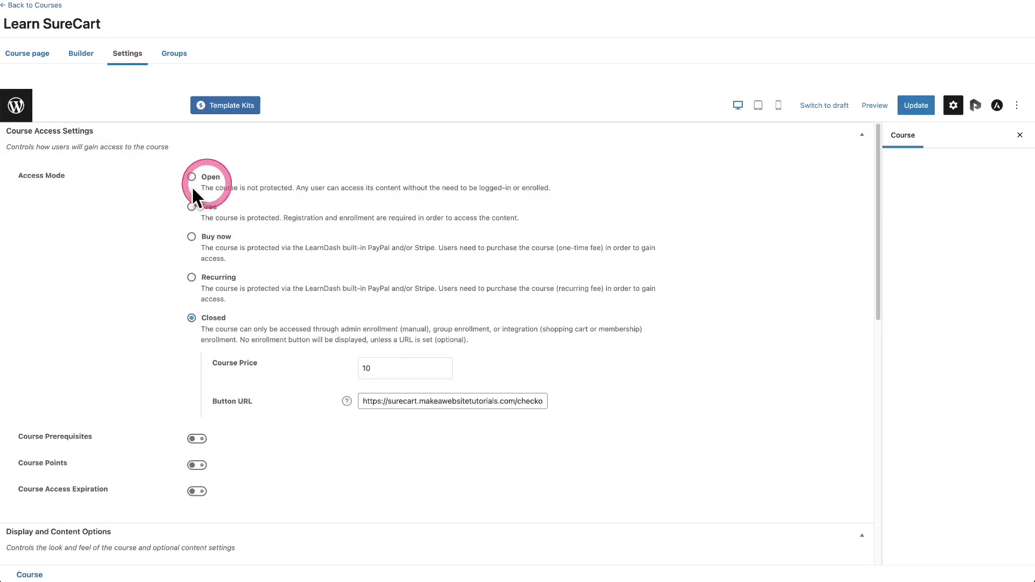
pyautogui.click(208, 177)
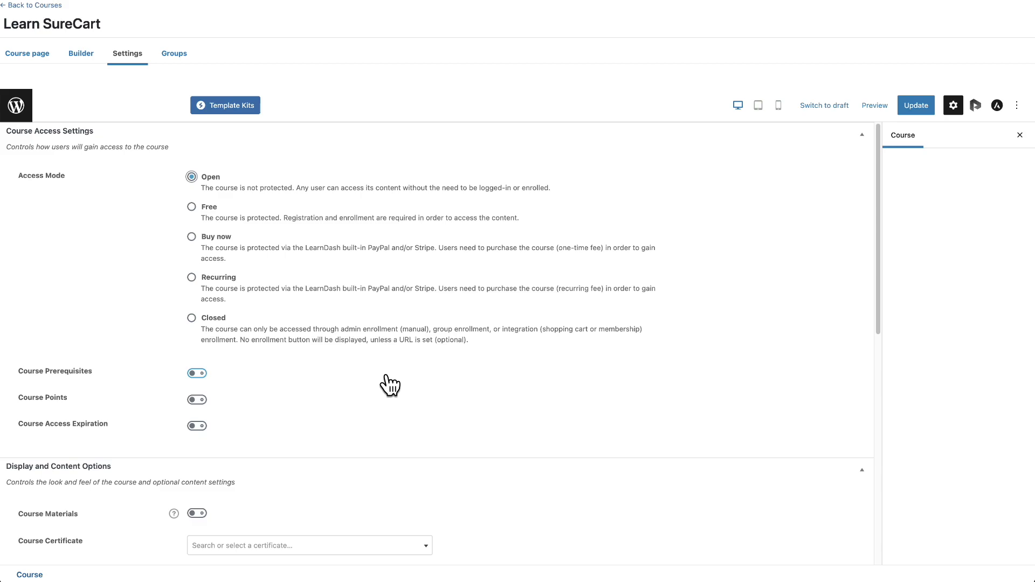
pyautogui.click(191, 207)
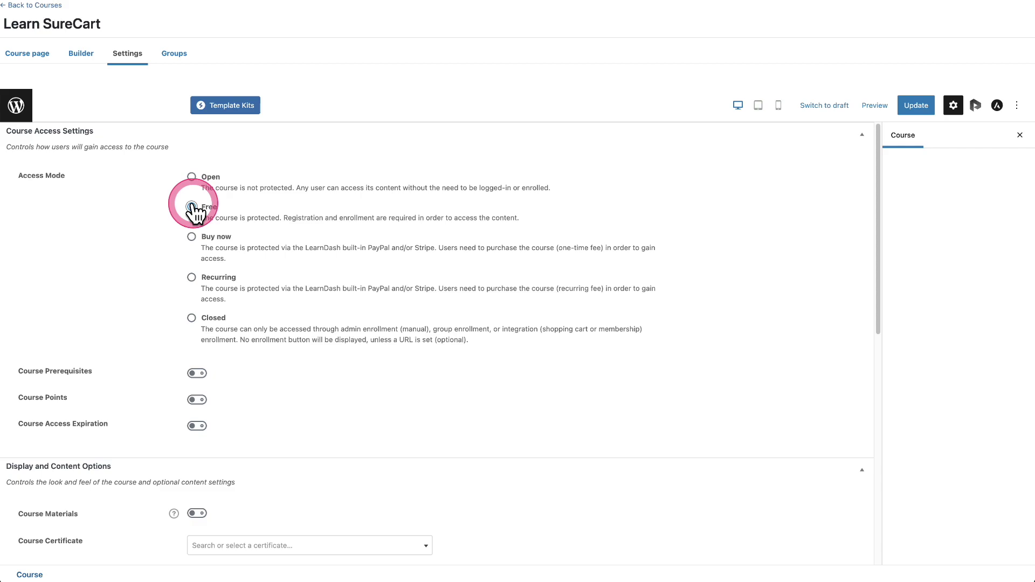
pyautogui.click(192, 238)
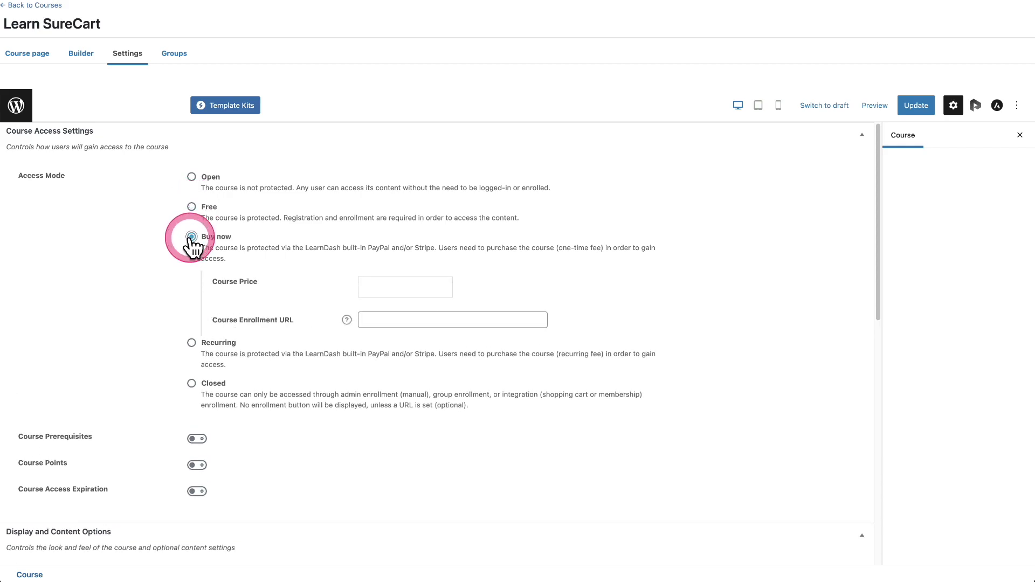
pyautogui.click(192, 343)
pyautogui.click(191, 277)
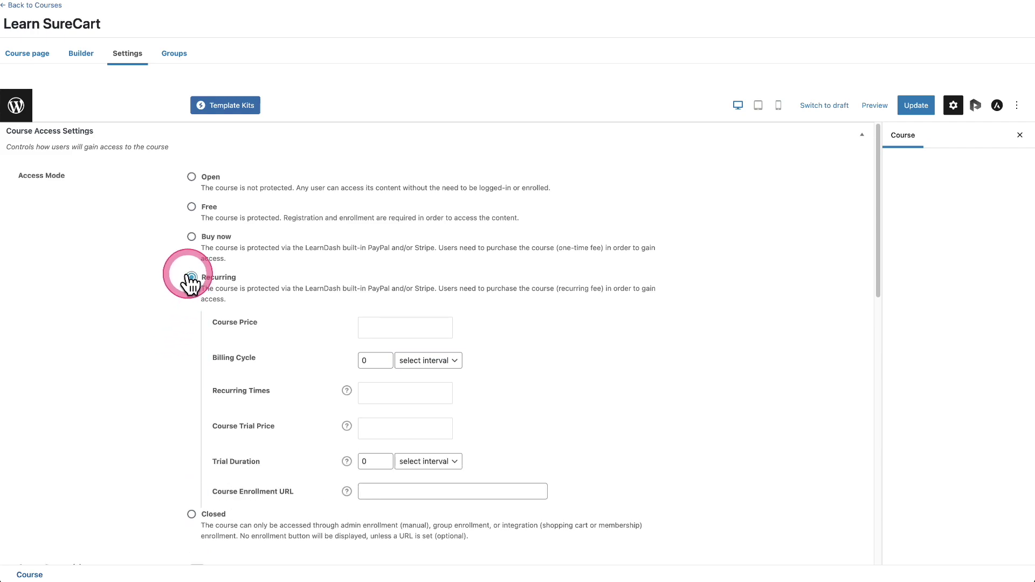
pyautogui.scroll(-4, 148, 284)
pyautogui.click(193, 342)
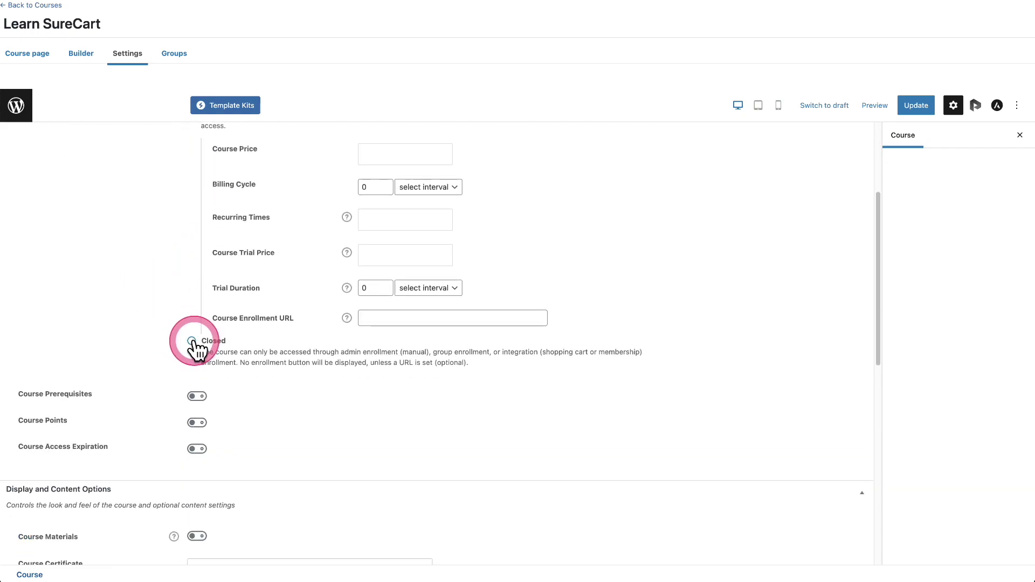
pyautogui.scroll(4, 339, 308)
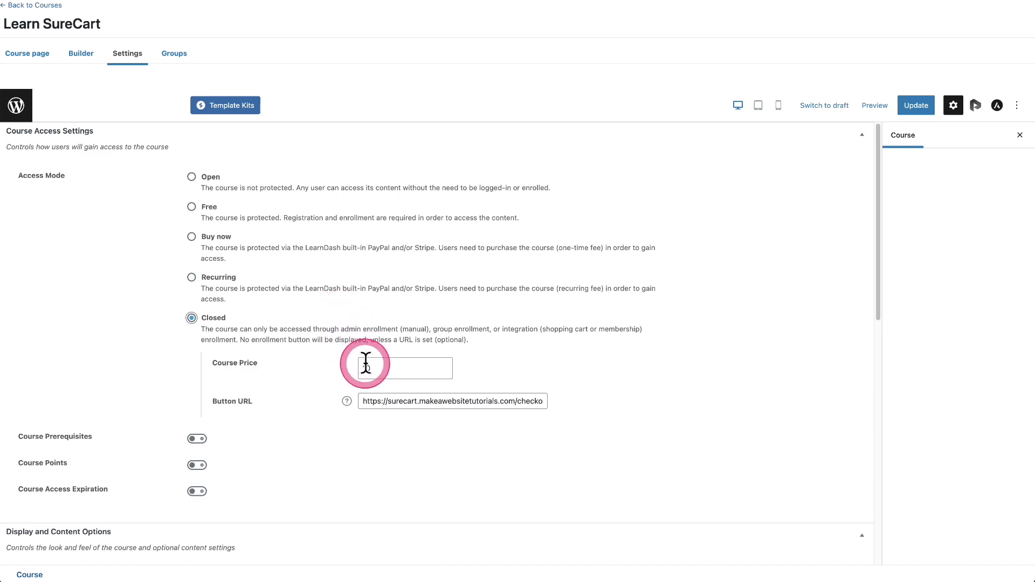
# Step: Replace the course's Button URL with the Learn SureCart Order Page address and update
pyautogui.moveTo(381, 367); pyautogui.dragTo(352, 372)
pyautogui.click(381, 401)
pyautogui.tripleClick(381, 401)
pyautogui.press('BackSpace')
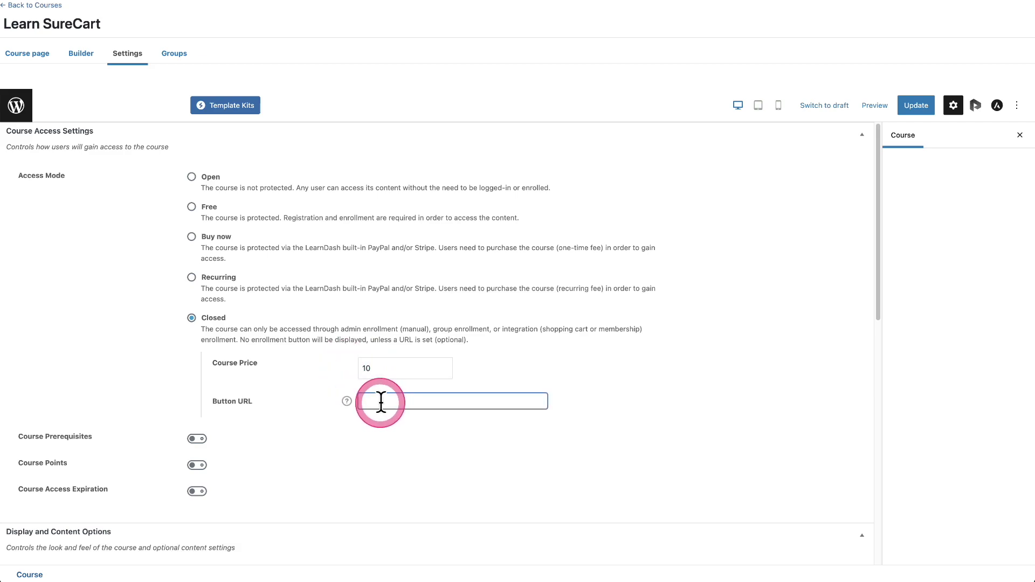
pyautogui.hotkey('ctrl', 'v')
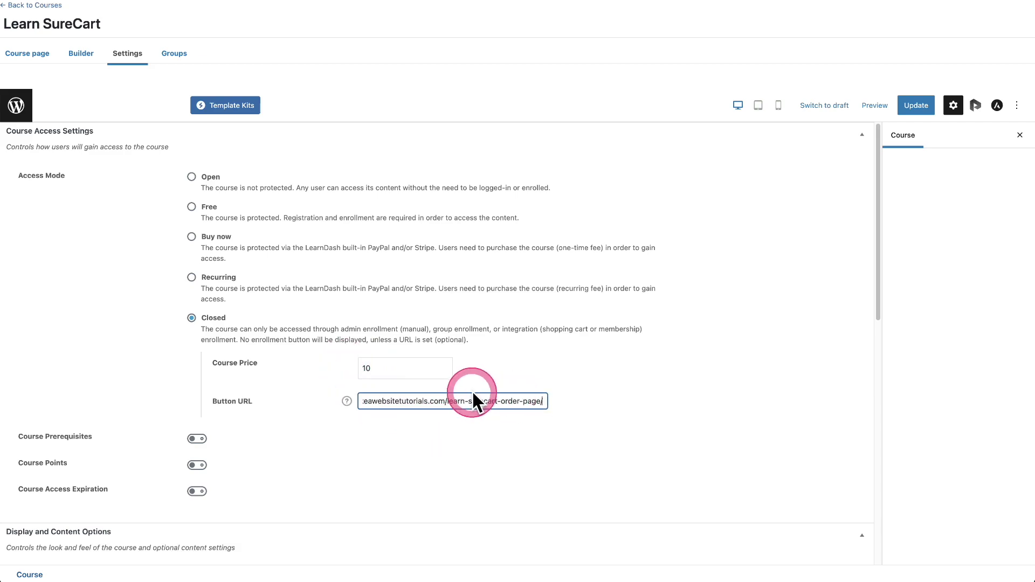
pyautogui.click(911, 105)
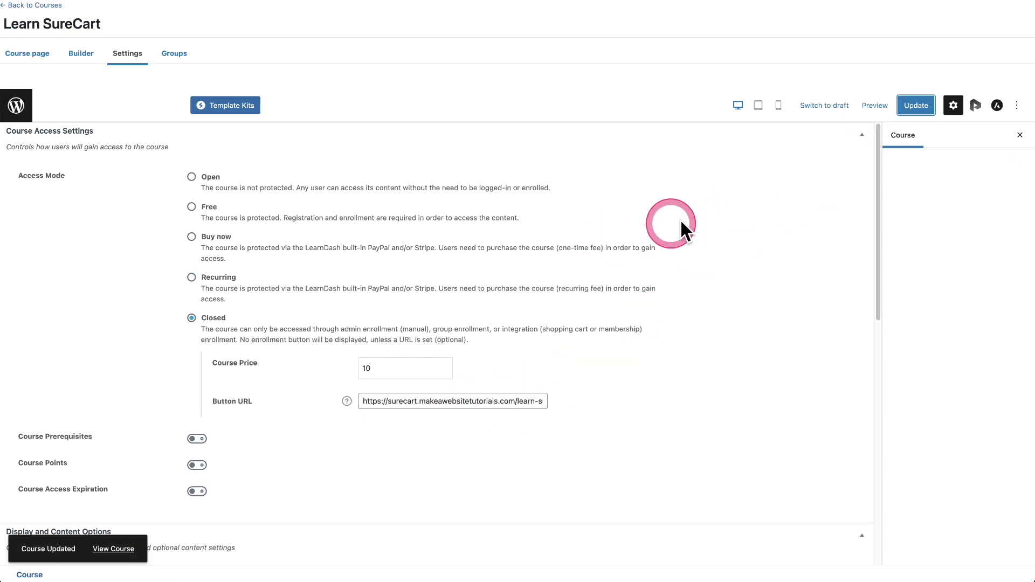
pyautogui.click(916, 105)
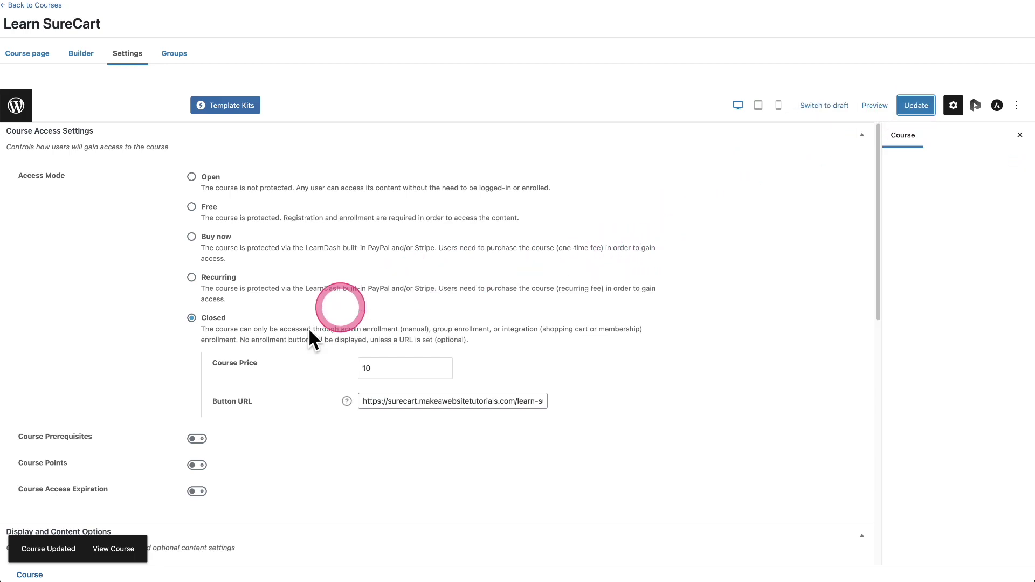
pyautogui.click(115, 548)
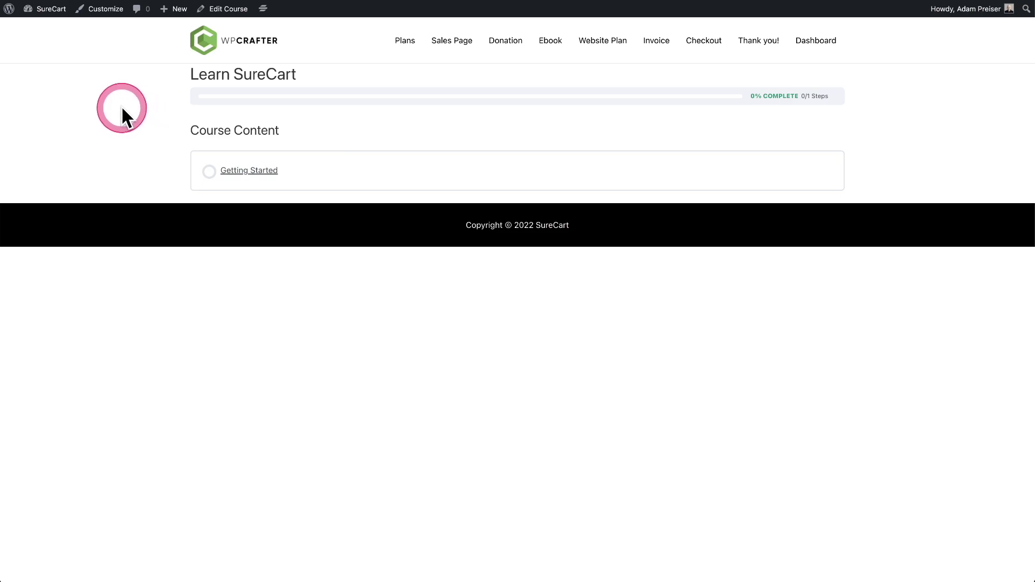
# Step: Load the Learn SureCart course in an incognito window and follow Take this Course to checkout
pyautogui.press('super+shift+n')
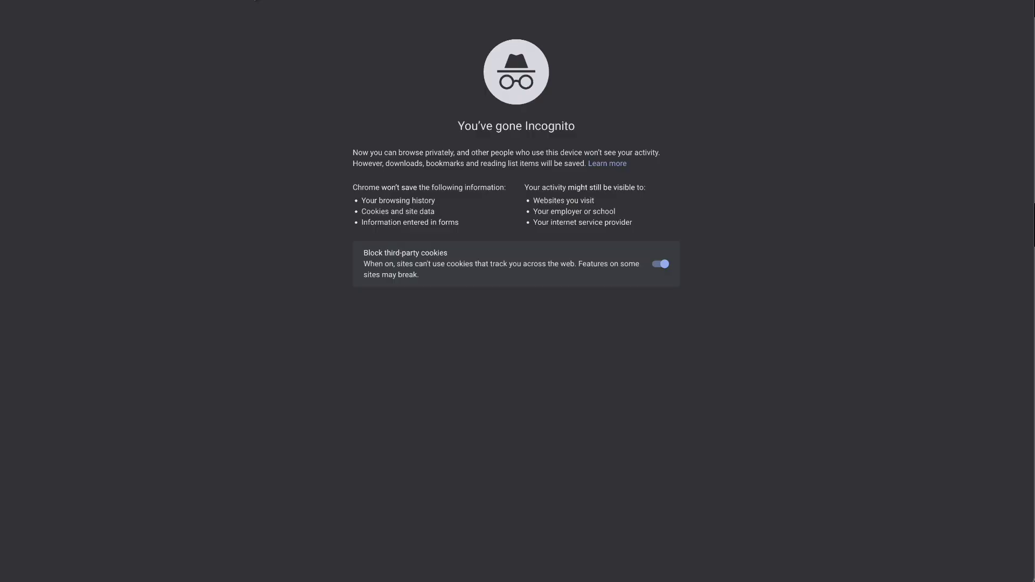
pyautogui.write('https://surecart.makeawebsitetutorials.com/courses/learn-surecart/')
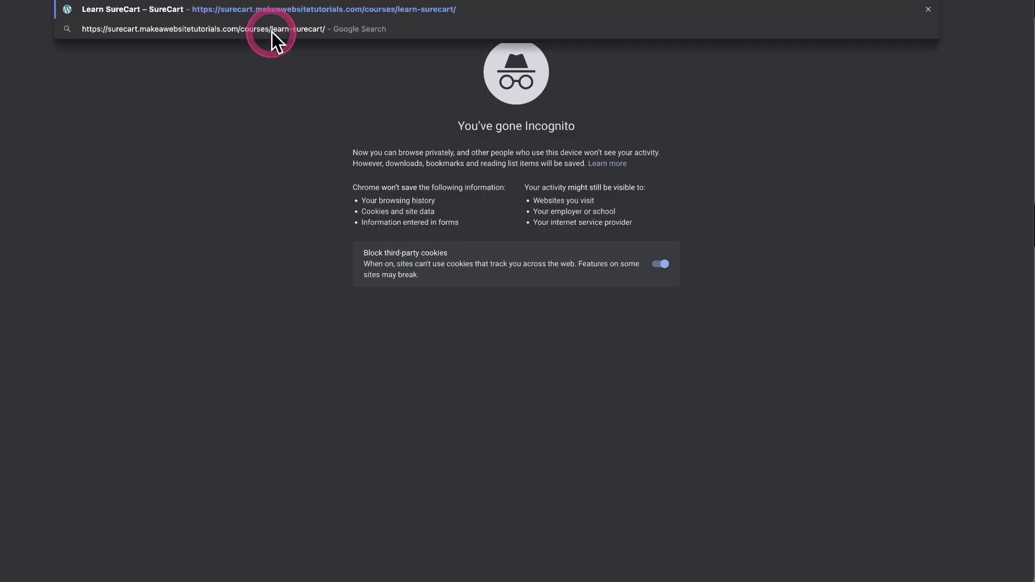
pyautogui.press('Return')
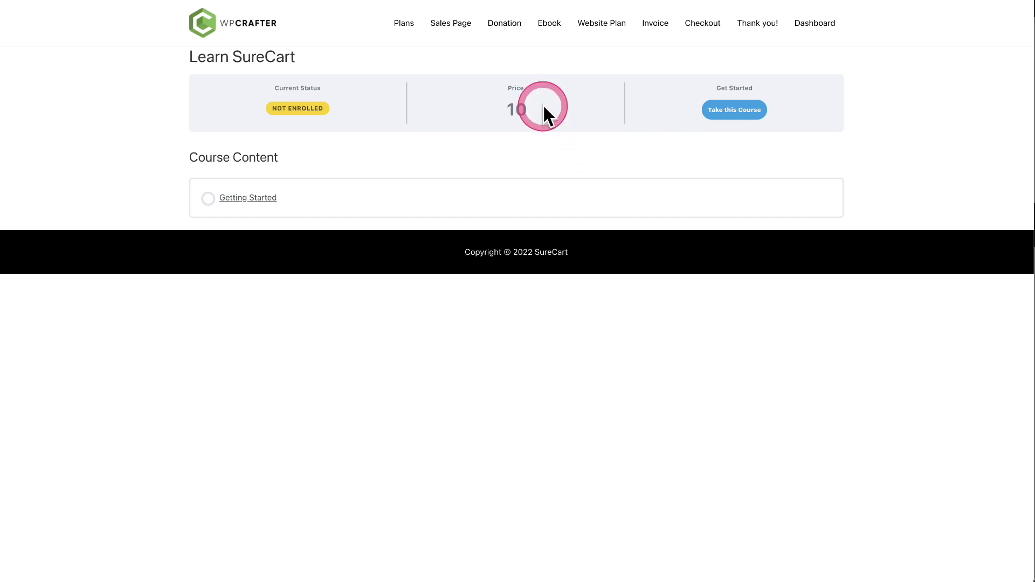
pyautogui.doubleClick(509, 111)
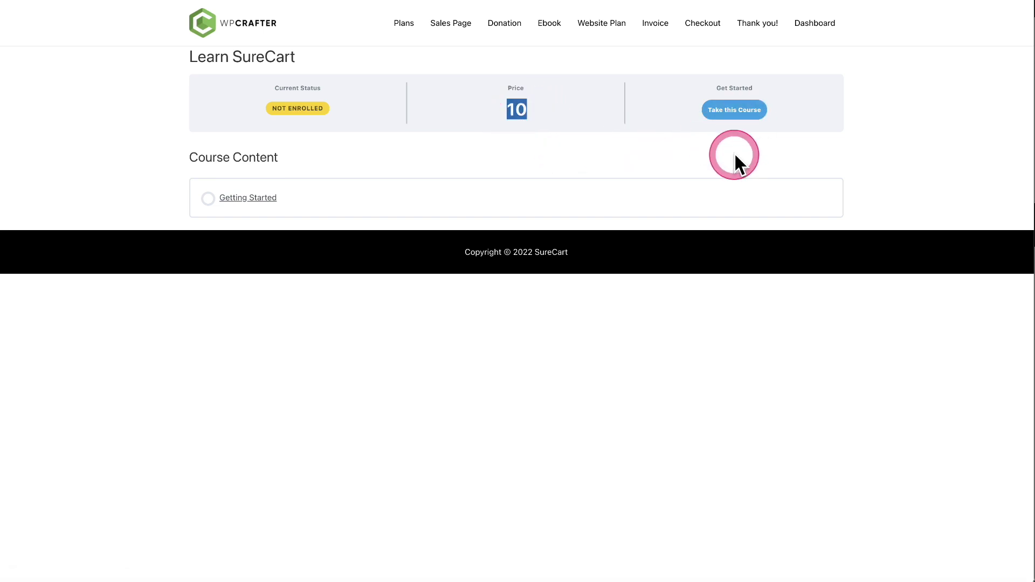
pyautogui.click(728, 110)
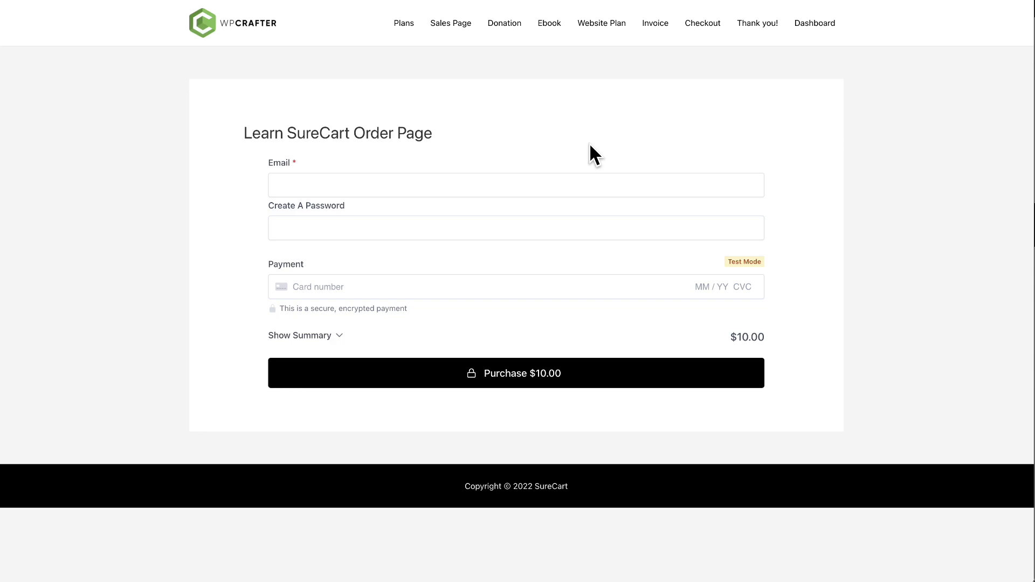
# Step: Enter an email, a password and test card details, then purchase Learn SureCart for $10.00
pyautogui.click(441, 178)
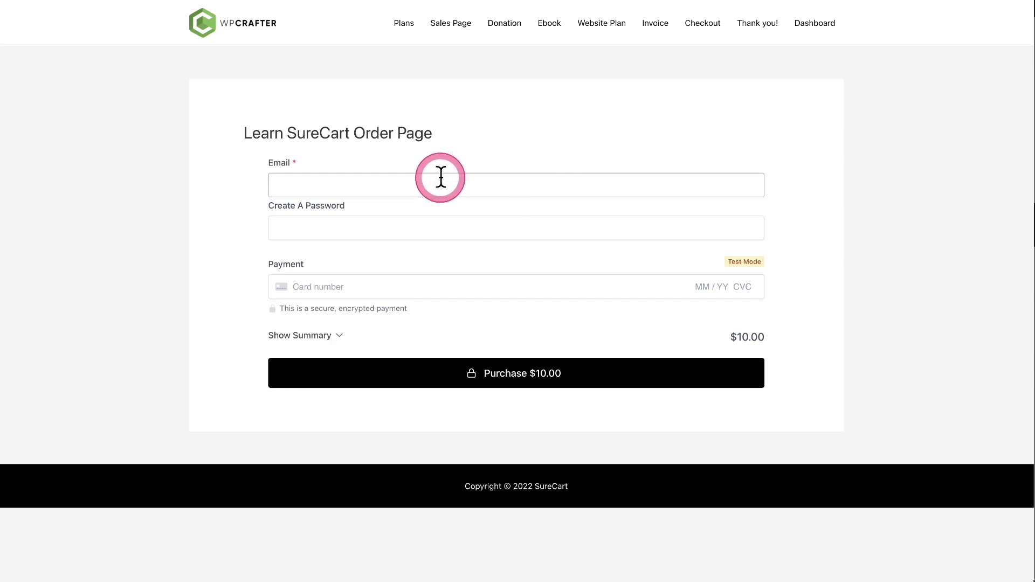
pyautogui.click(439, 230)
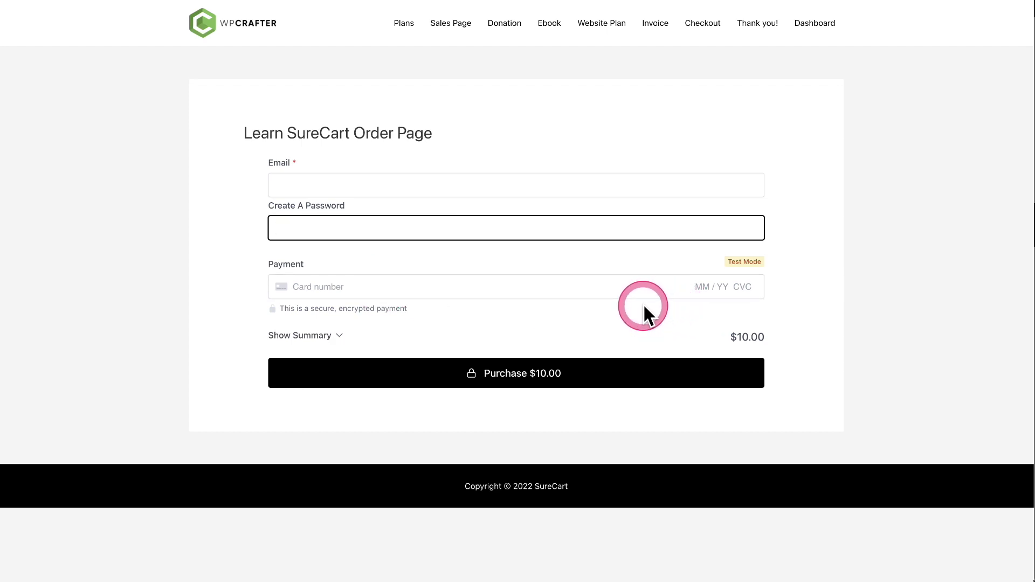
pyautogui.click(460, 281)
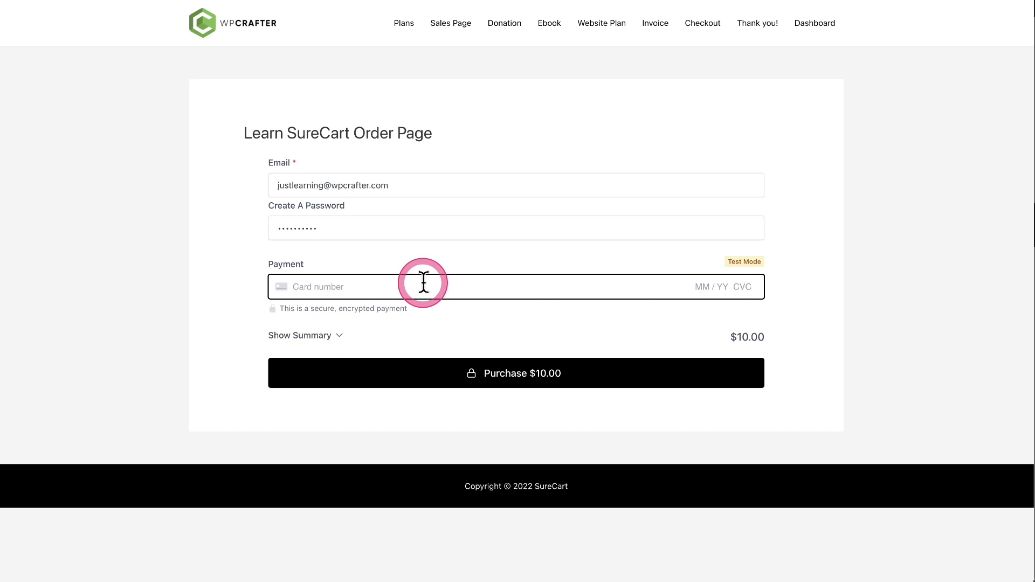
pyautogui.write('42')
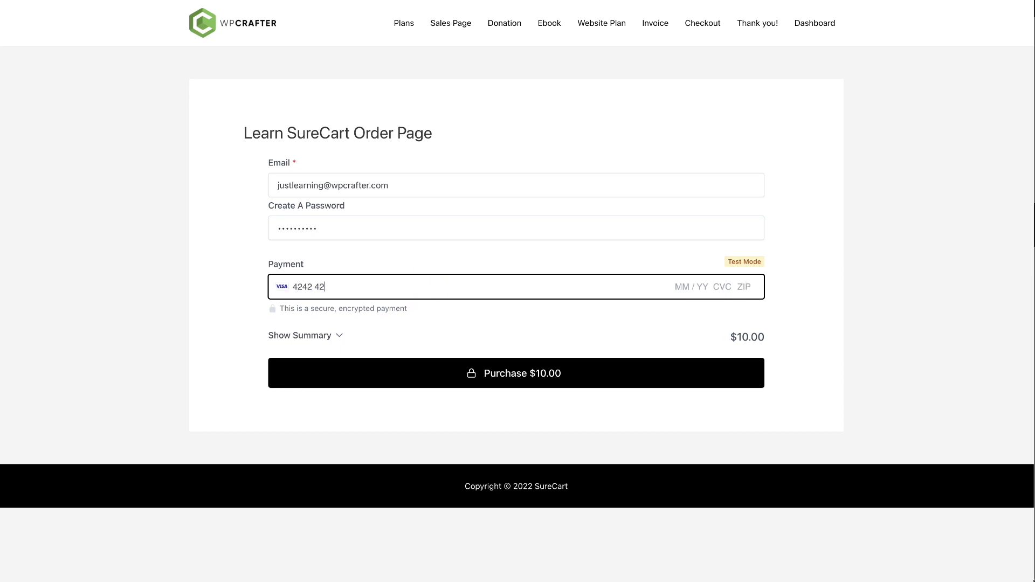
pyautogui.write('42424242424242 4242 4')
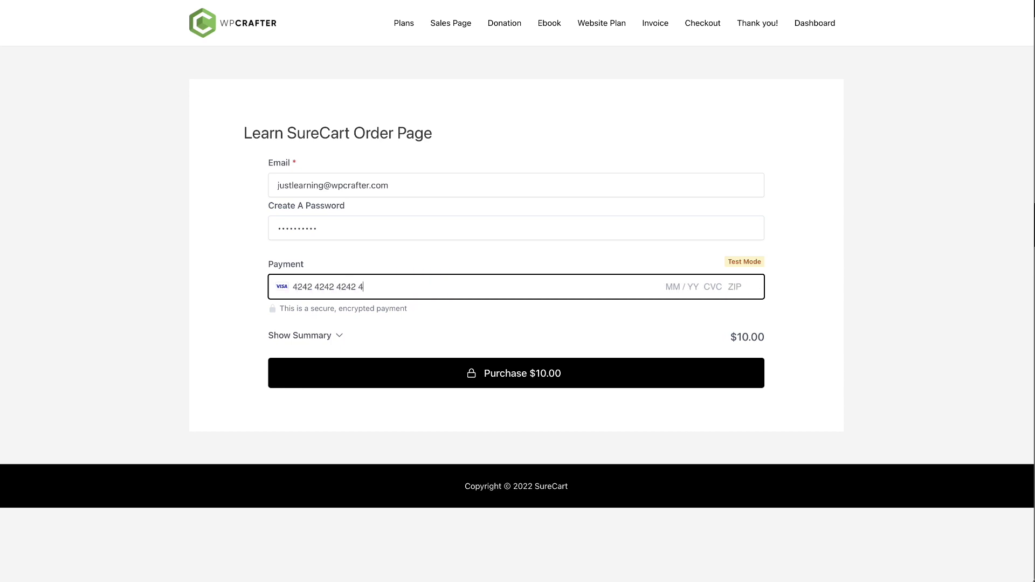
pyautogui.write('2')
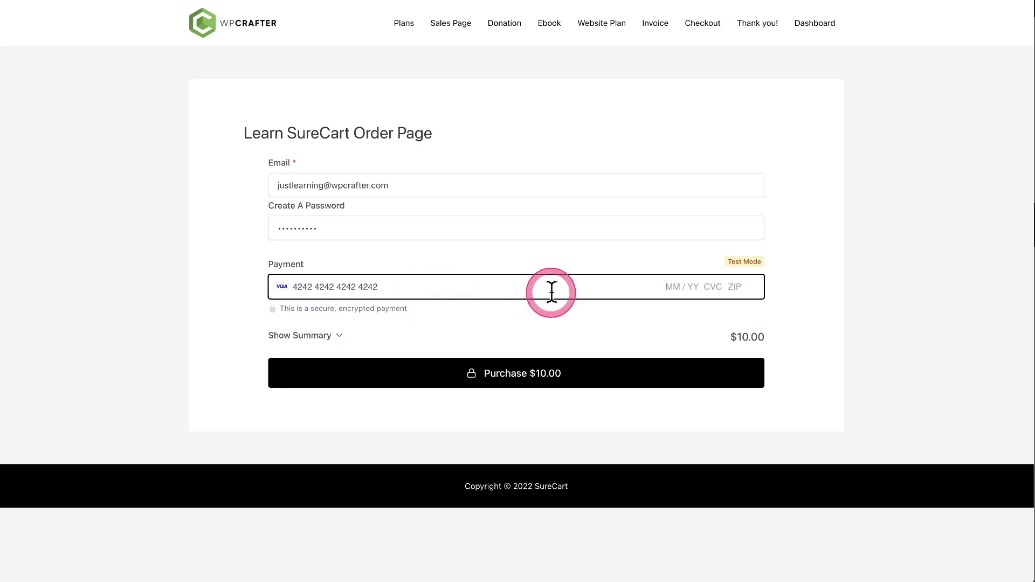
pyautogui.write('0125')
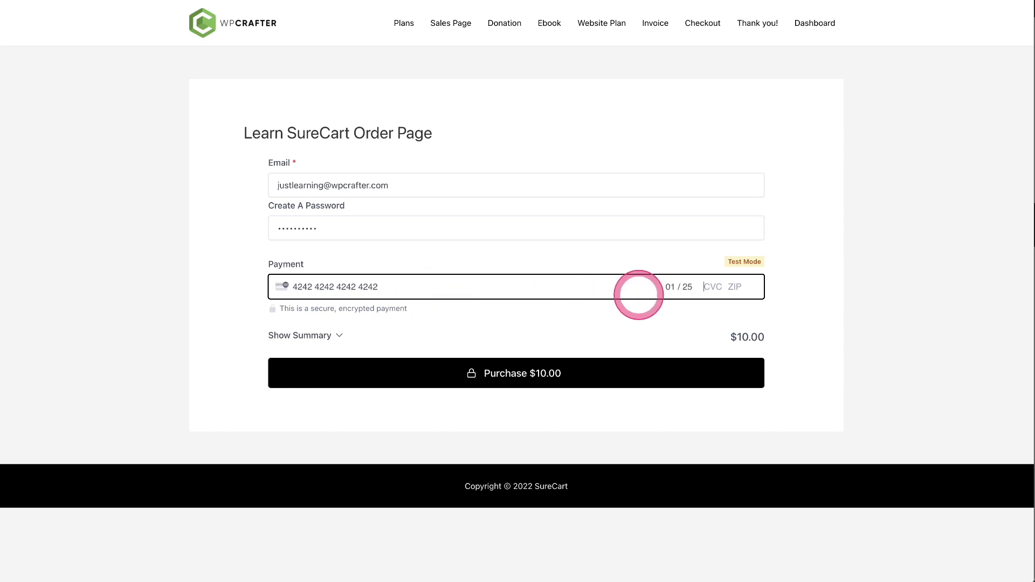
pyautogui.write('777')
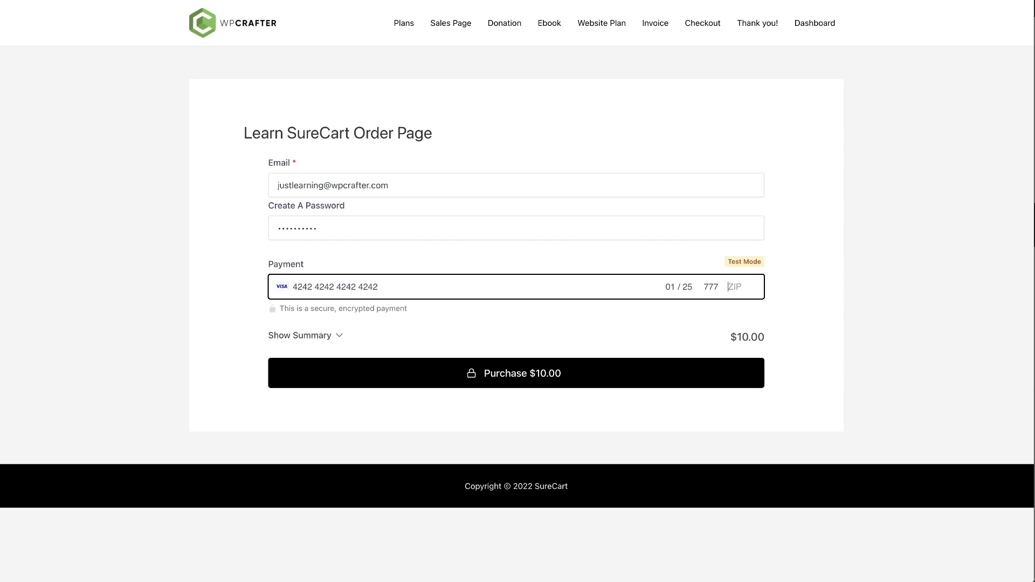
pyautogui.write('91')
pyautogui.write('0210')
pyautogui.click(550, 372)
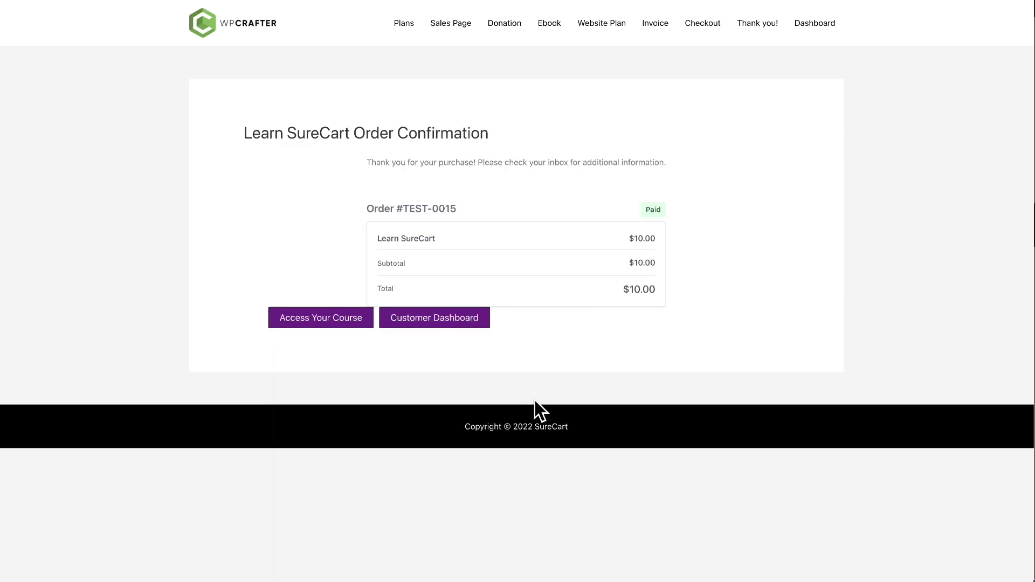
# Step: From the order confirmation, open the purchased Learn SureCart course at its Getting Started lesson
pyautogui.click(418, 321)
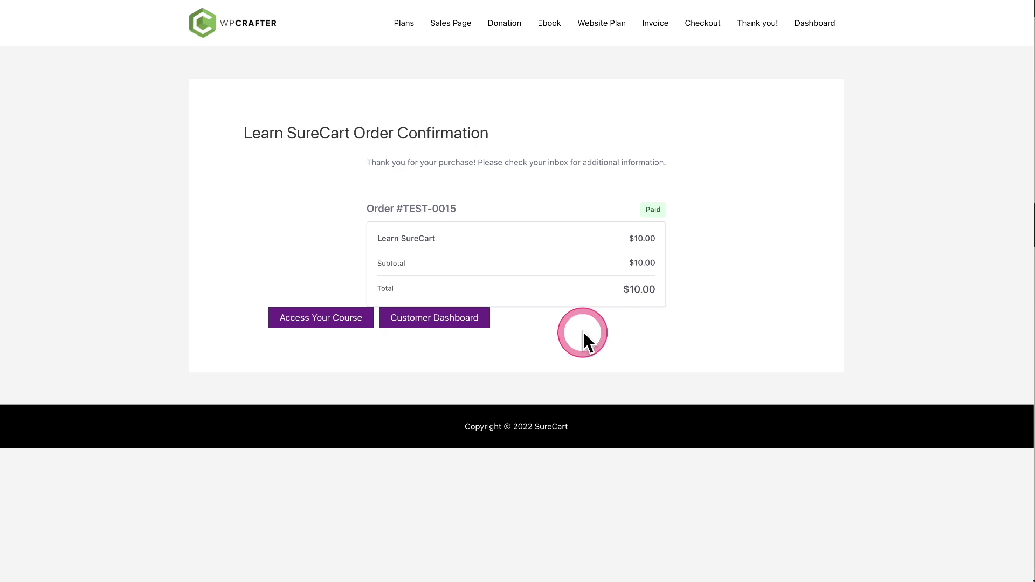
pyautogui.moveTo(497, 136); pyautogui.dragTo(208, 163)
pyautogui.moveTo(365, 163); pyautogui.dragTo(665, 162)
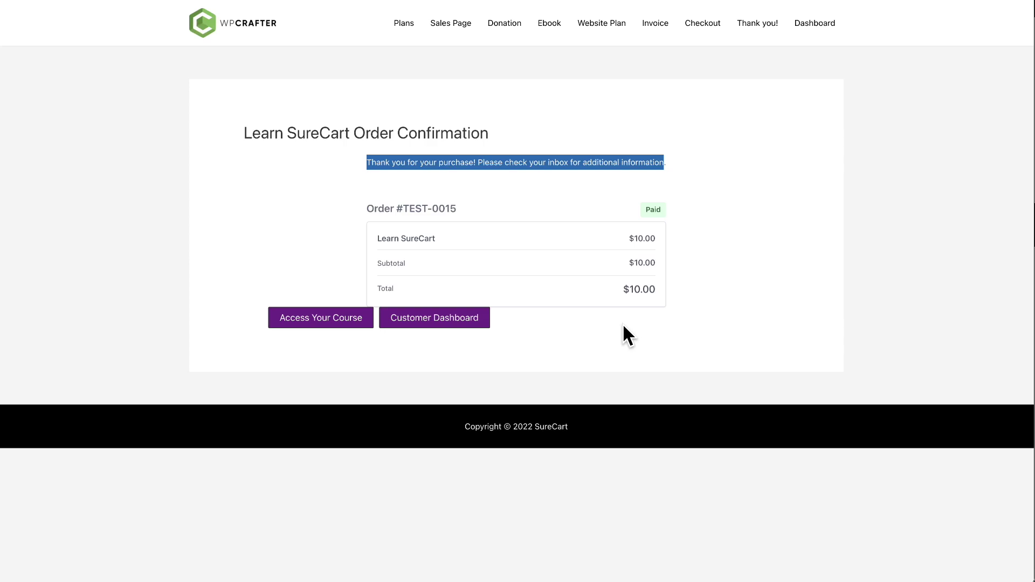
pyautogui.click(301, 322)
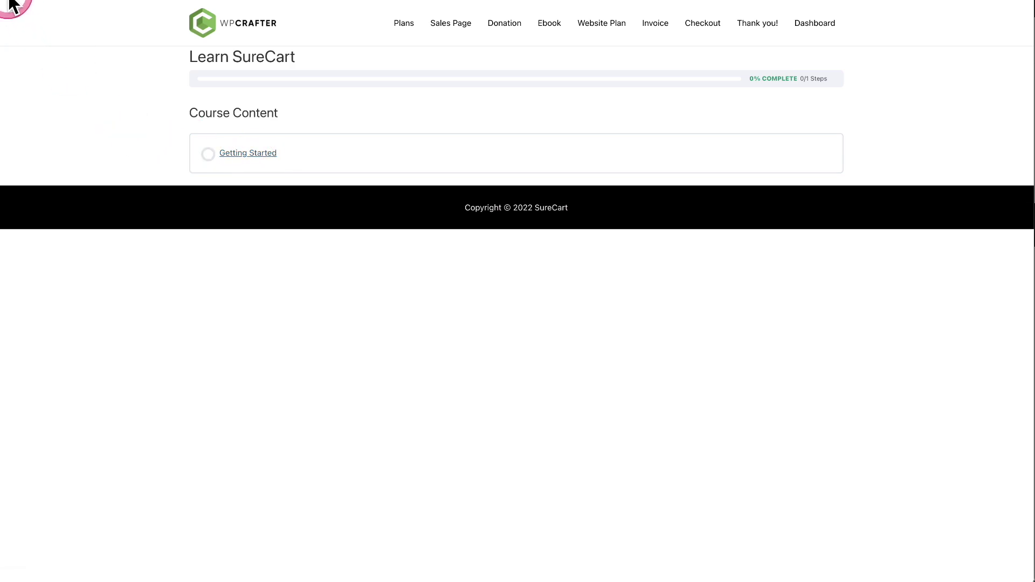
# Step: Check the paid $10.00 order in the Customer Dashboard, then return to the confirmation page
pyautogui.click(8, 0)
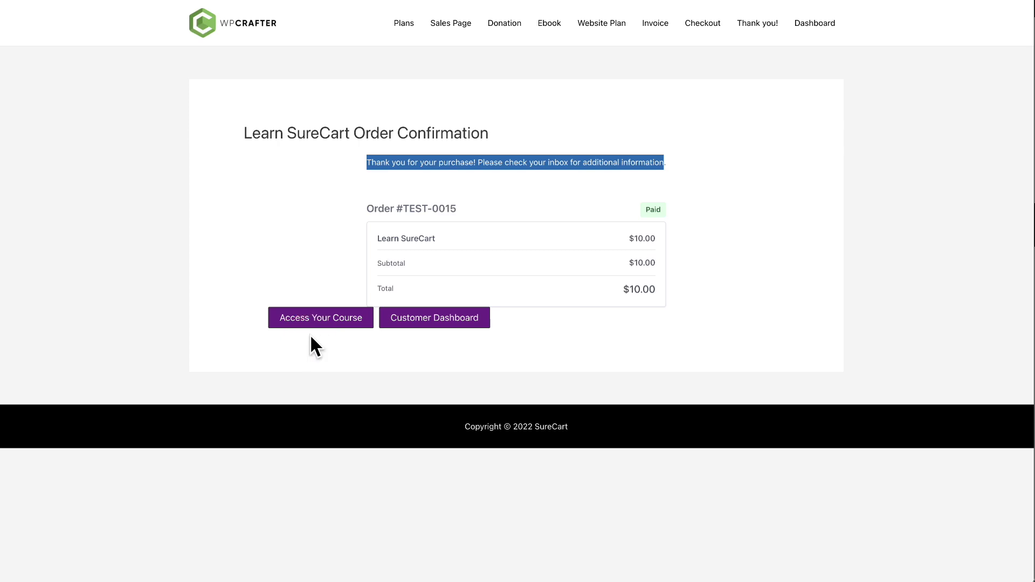
pyautogui.click(421, 323)
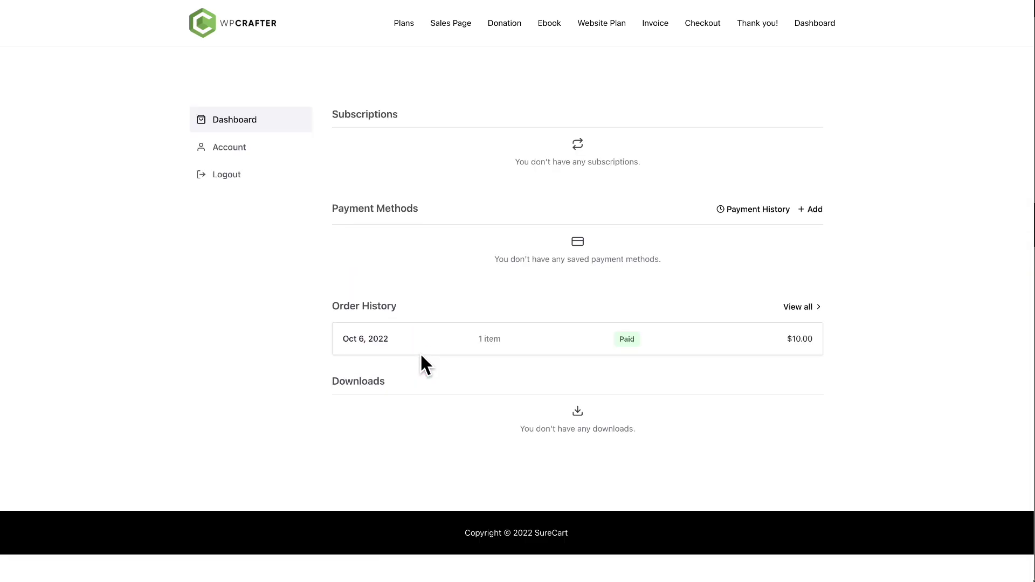
pyautogui.click(492, 340)
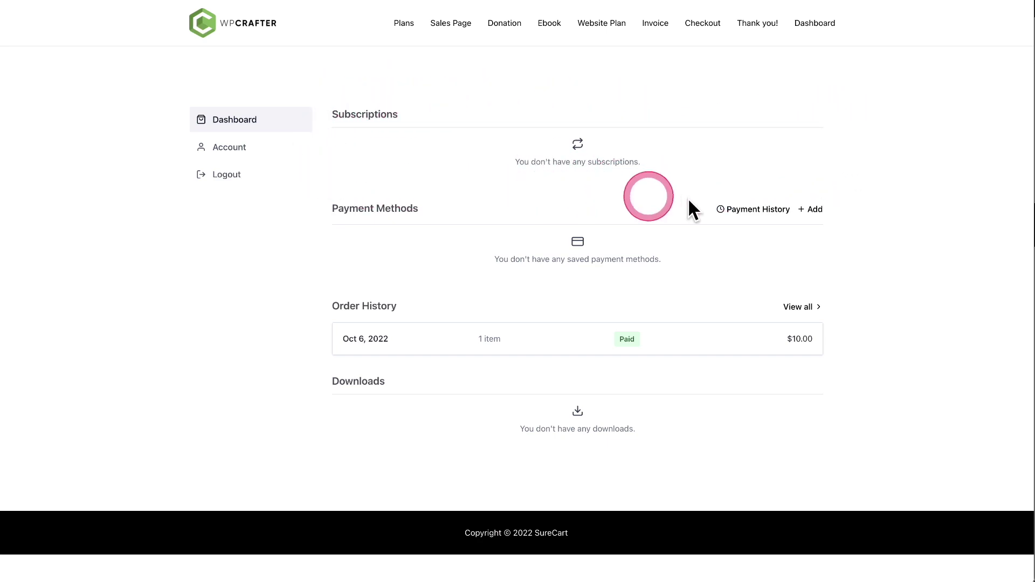
pyautogui.press('super+Left')
pyautogui.click(542, 109)
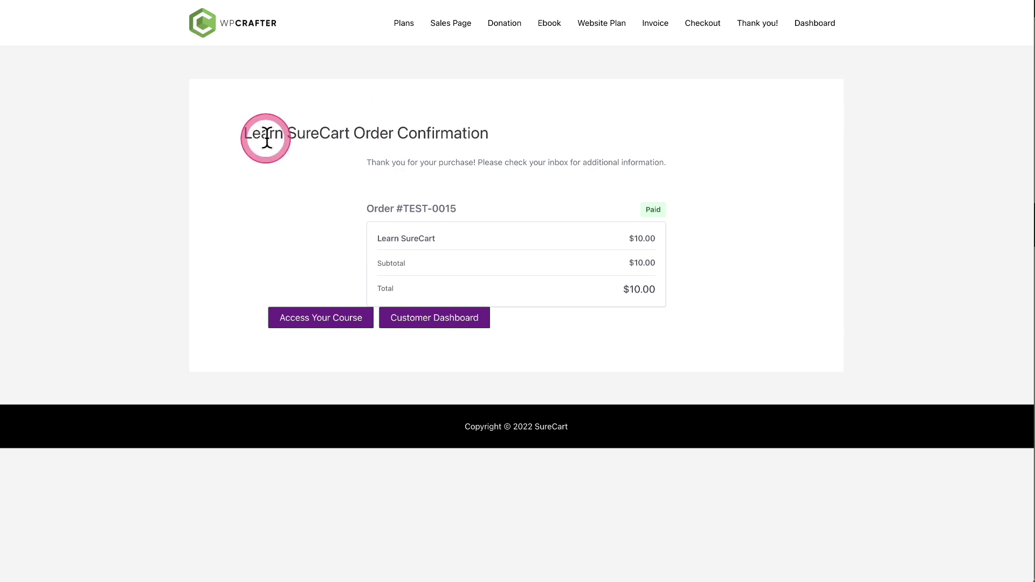
pyautogui.click(315, 318)
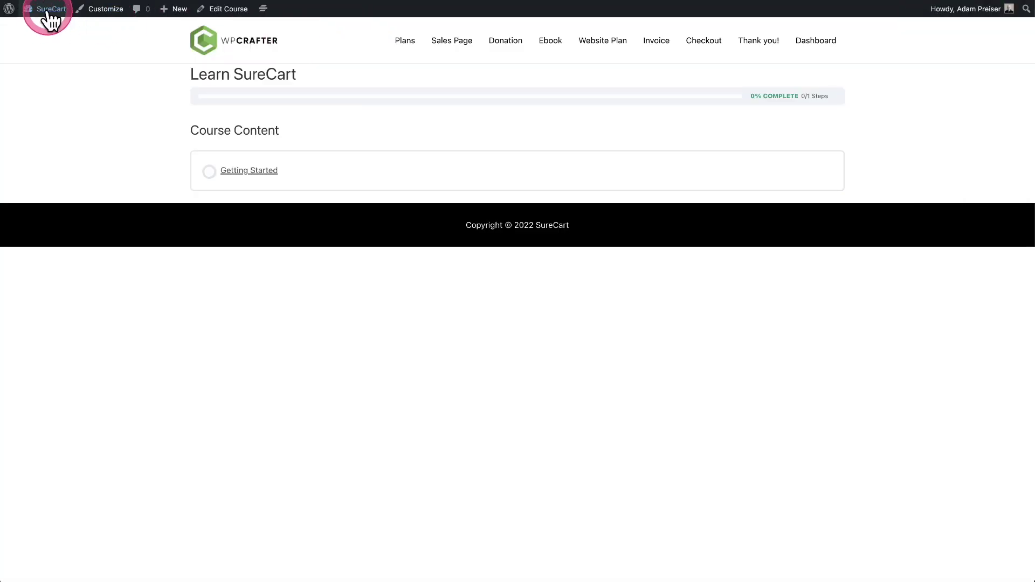
# Step: Switch to the WordPress admin and bring up the Pages list
pyautogui.click(48, 10)
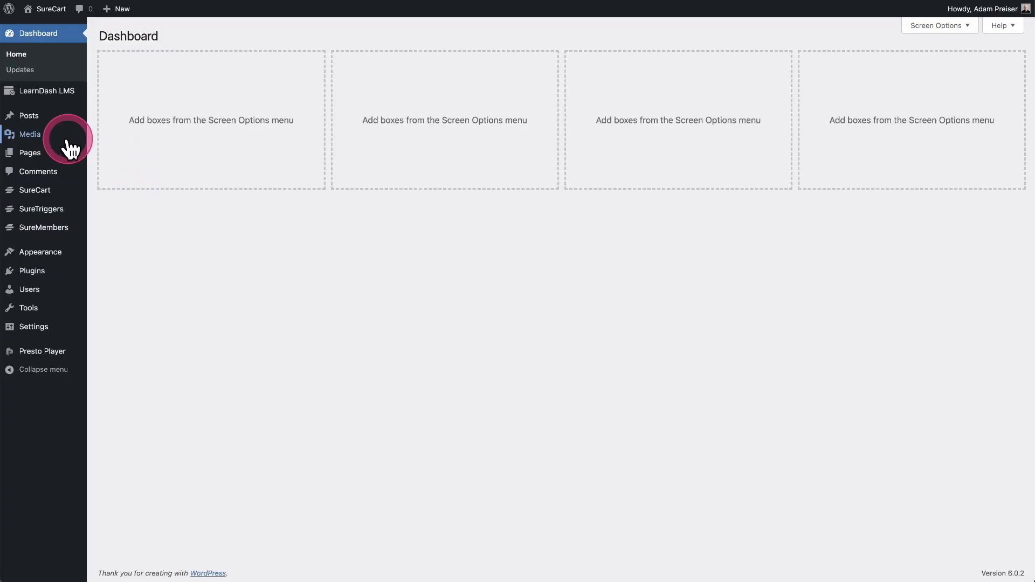
pyautogui.click(54, 154)
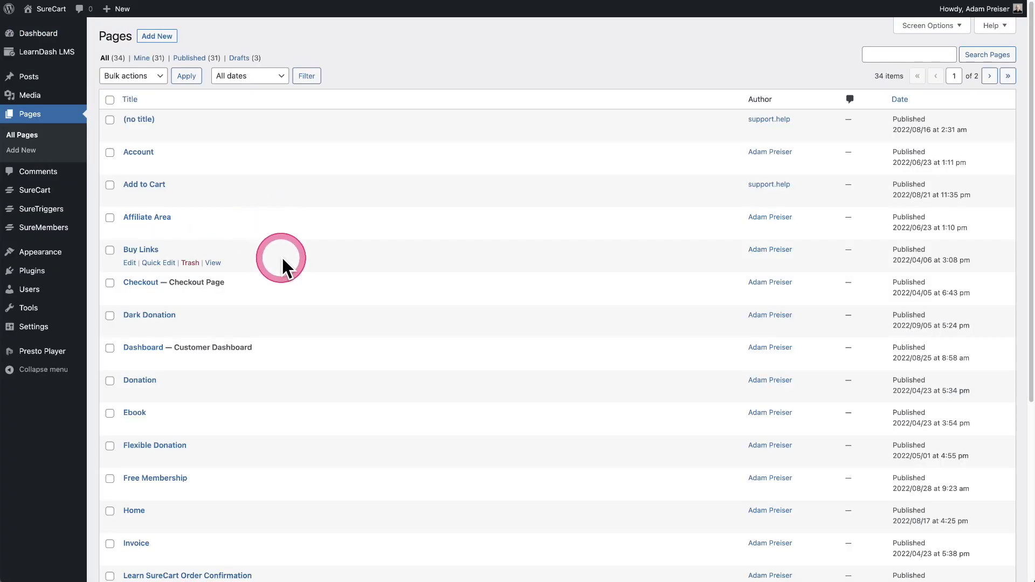
pyautogui.scroll(-5, 282, 266)
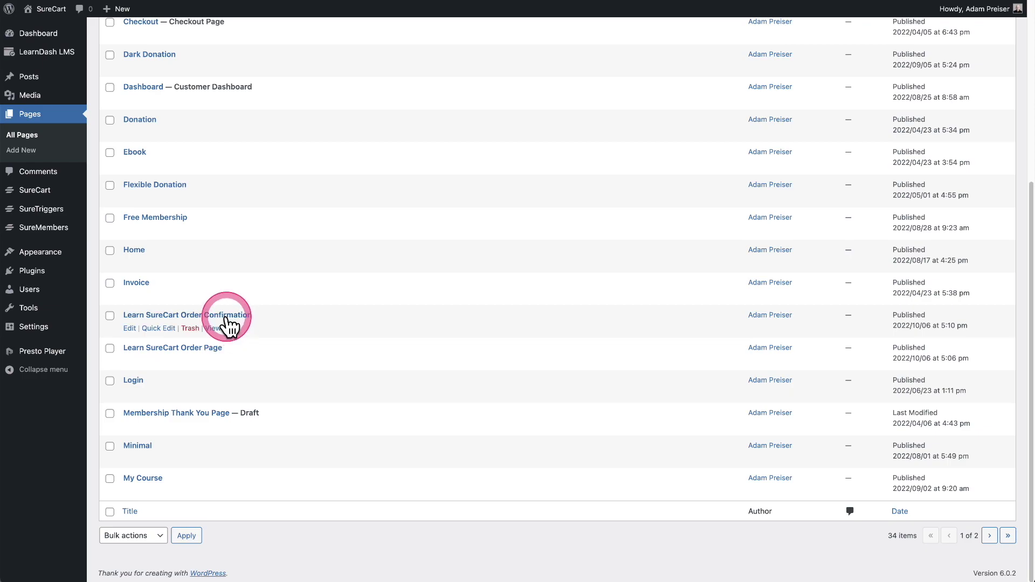
# Step: Center the Access Your Course and Customer Dashboard buttons on Learn SureCart Order Confirmation and update it
pyautogui.click(200, 317)
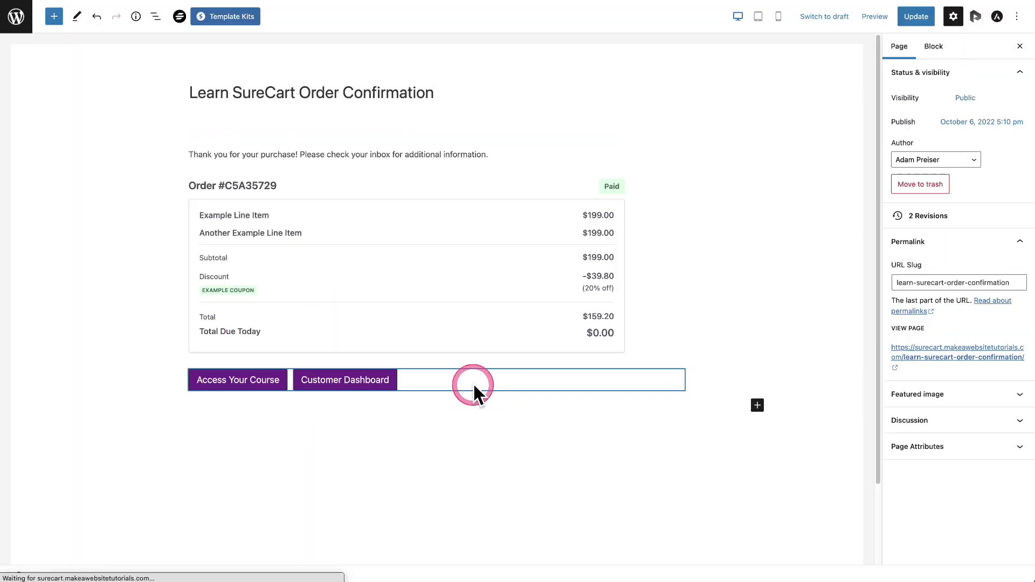
pyautogui.click(473, 384)
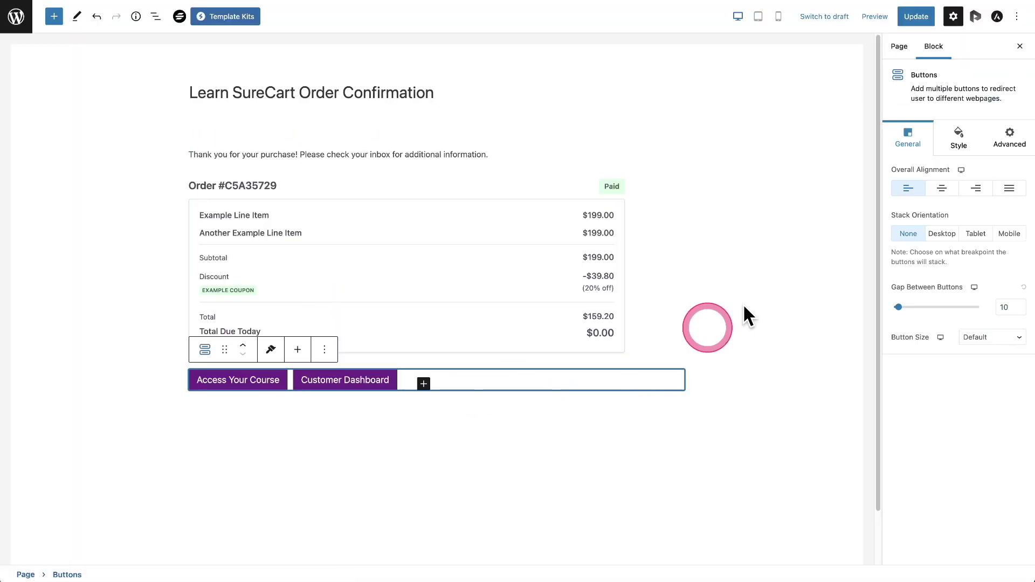
pyautogui.click(939, 192)
pyautogui.click(914, 16)
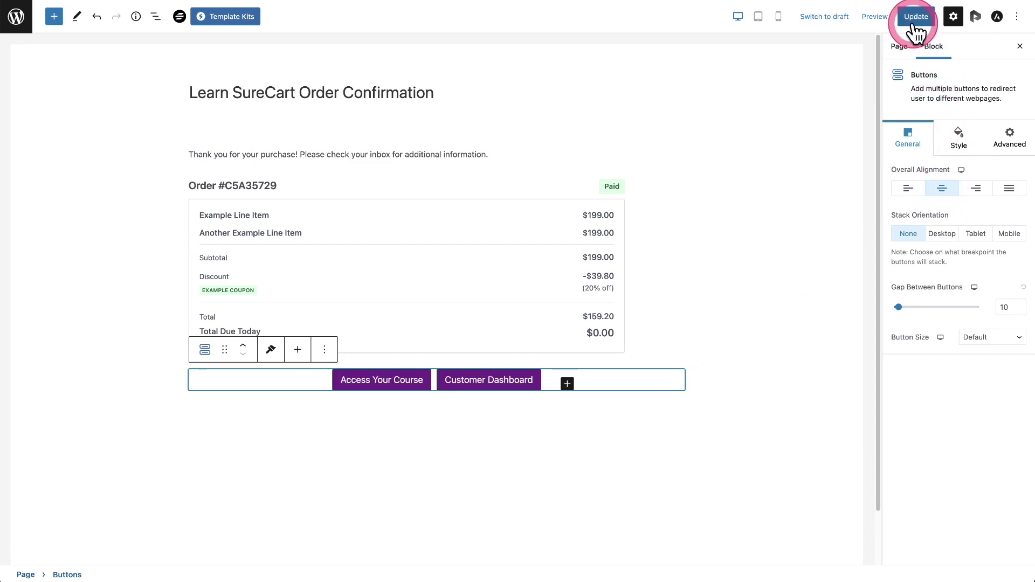
pyautogui.press('super+Tab')
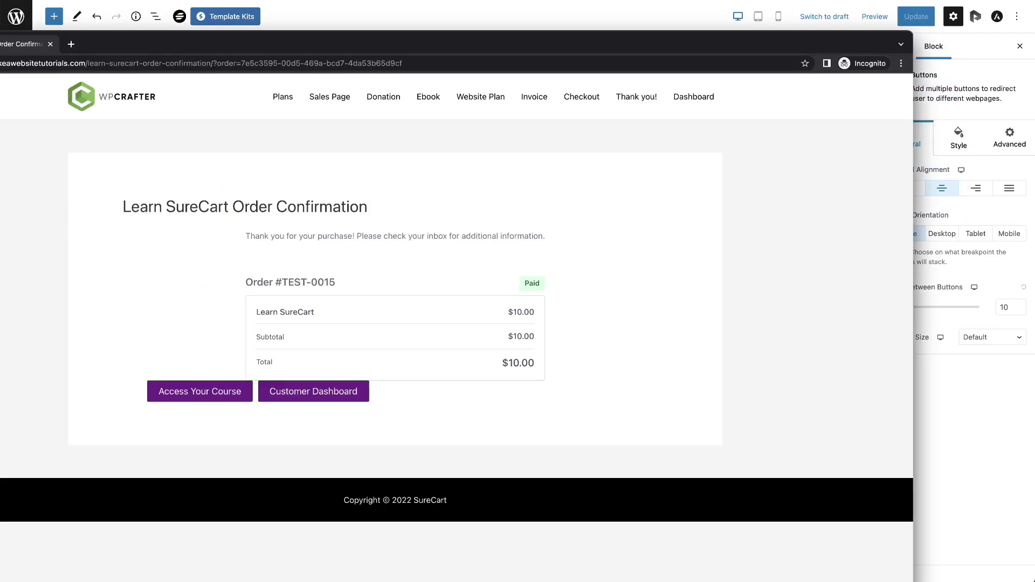
# Step: Reload the live confirmation page in the private window to confirm the buttons are centred
pyautogui.moveTo(135, 50); pyautogui.dragTo(232, 5)
pyautogui.click(37, 3)
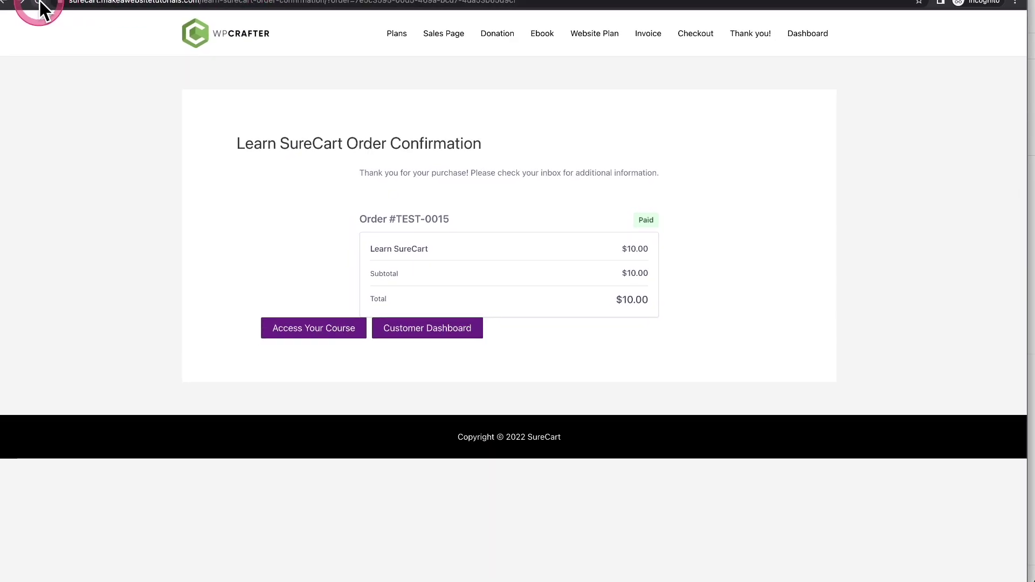
pyautogui.click(152, 205)
pyautogui.click(448, 344)
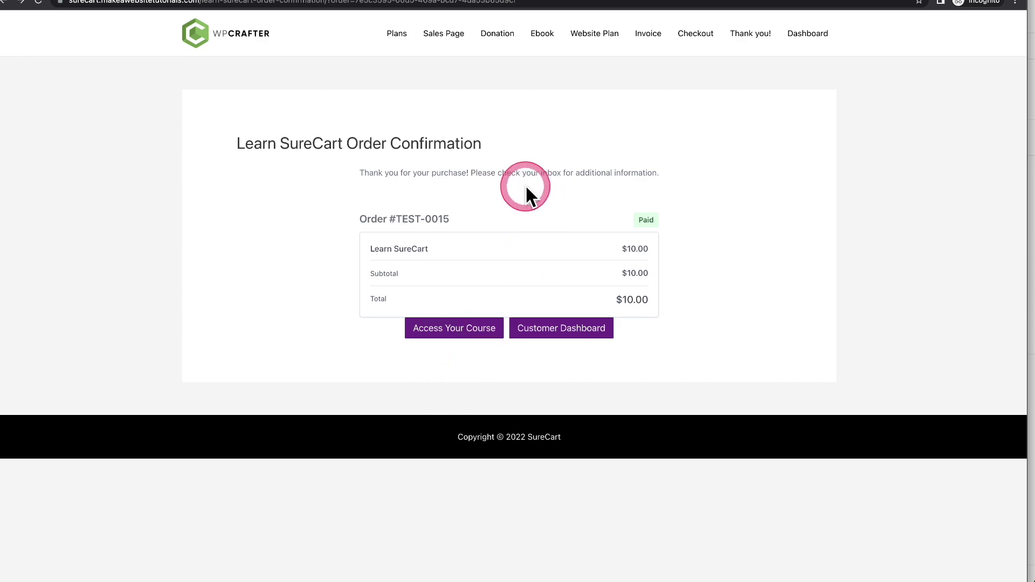
pyautogui.moveTo(483, 143); pyautogui.dragTo(197, 131)
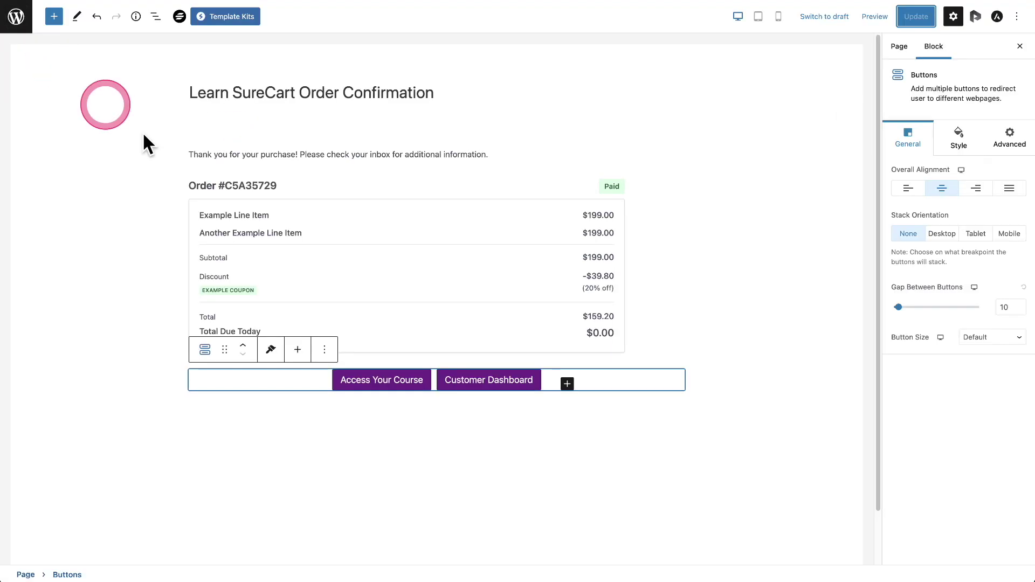
# Step: Return to the admin and browse both pages of the site's Pages list
pyautogui.click(10, 16)
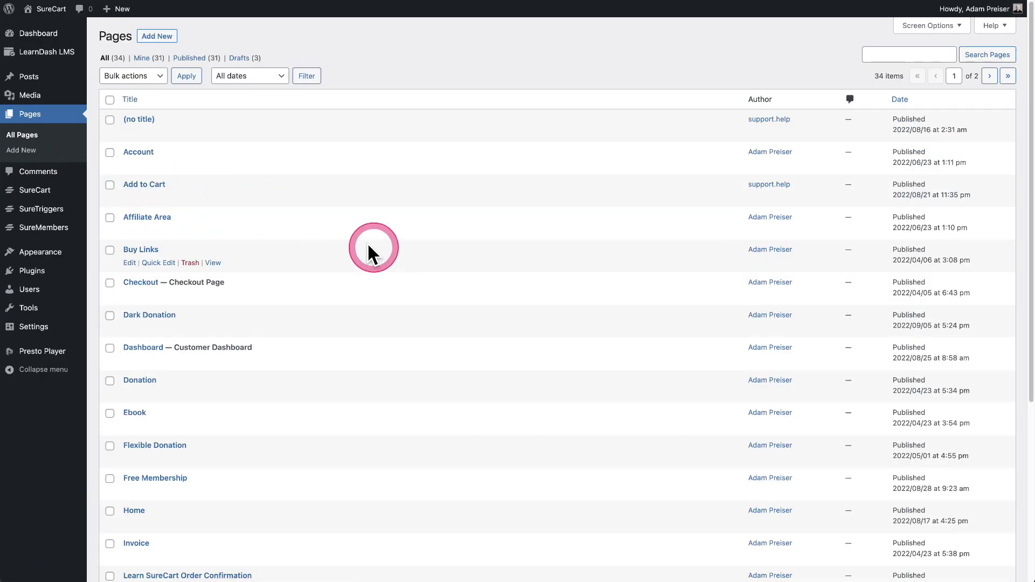
pyautogui.click(41, 33)
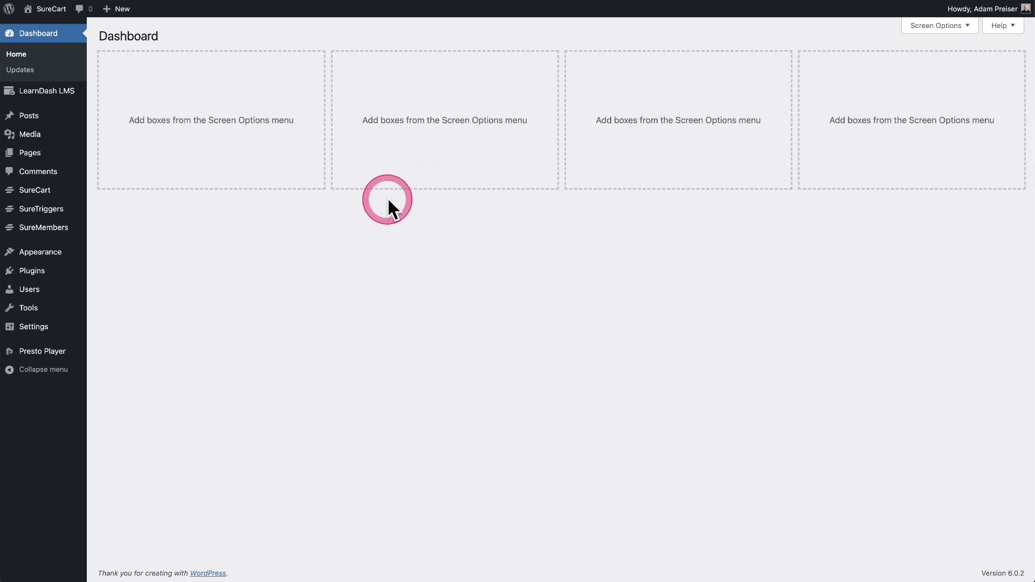
pyautogui.moveTo(57, 121)
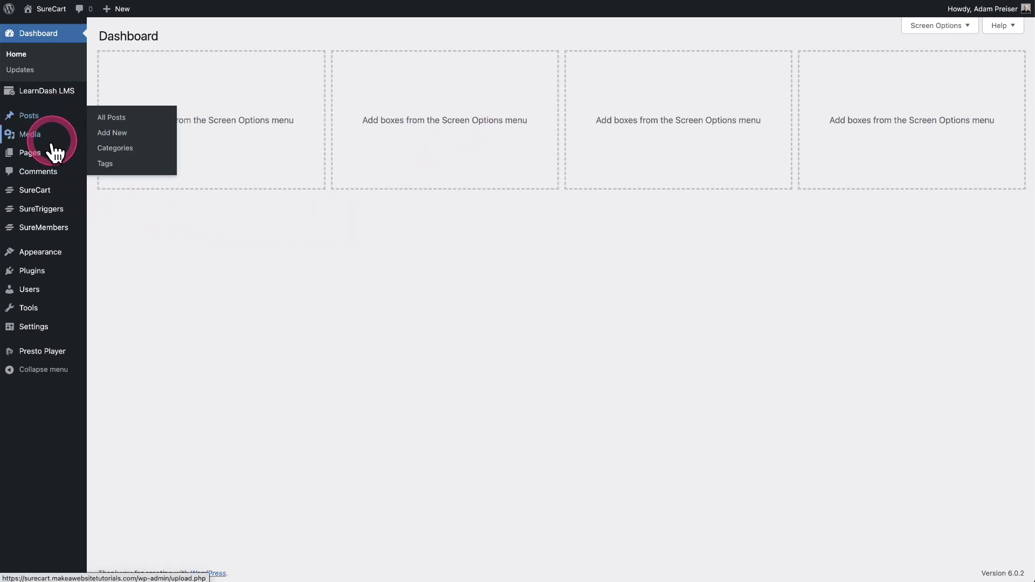
pyautogui.click(51, 154)
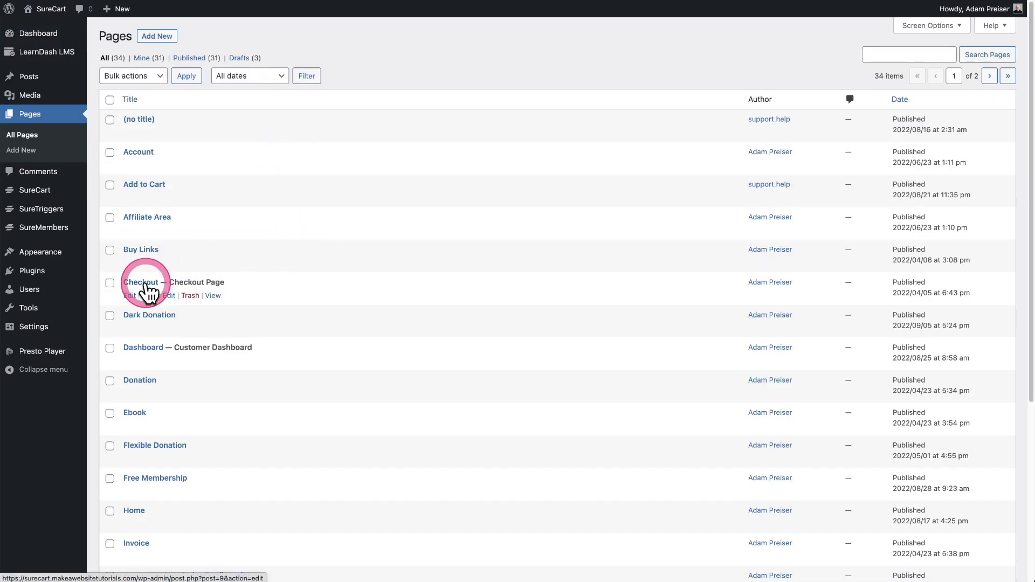
pyautogui.scroll(-5, 342, 291)
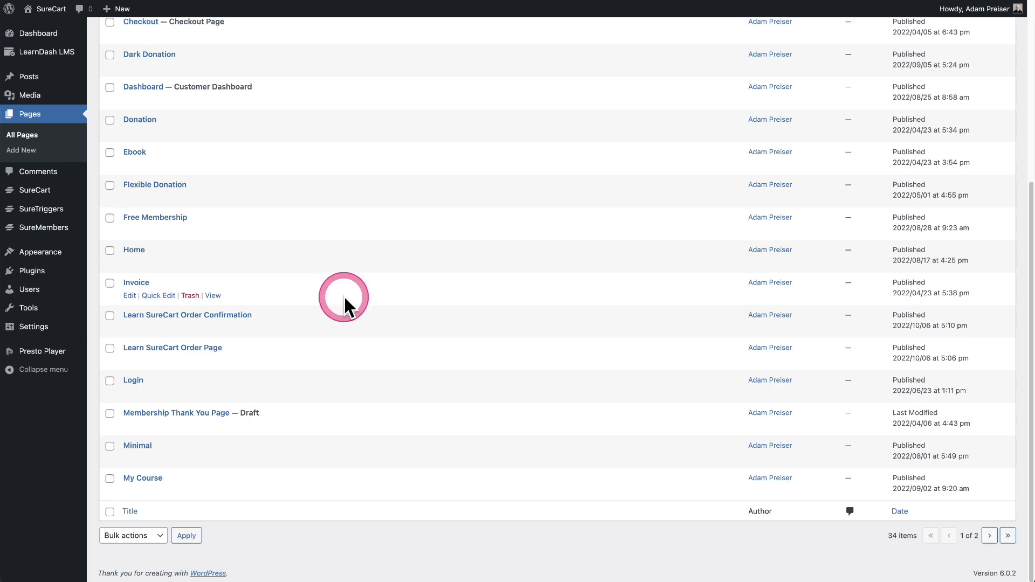
pyautogui.click(989, 536)
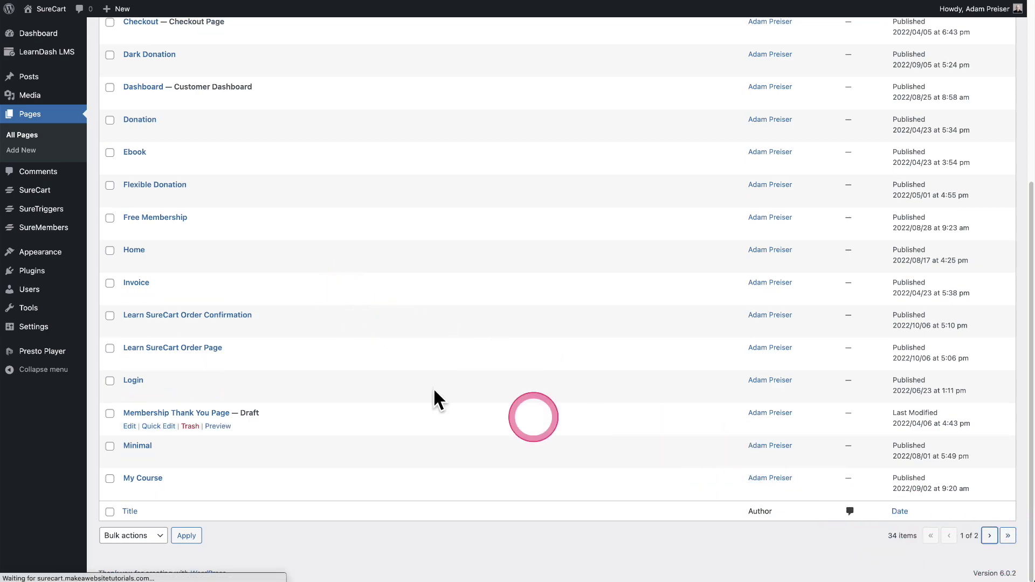
pyautogui.scroll(-2, 369, 372)
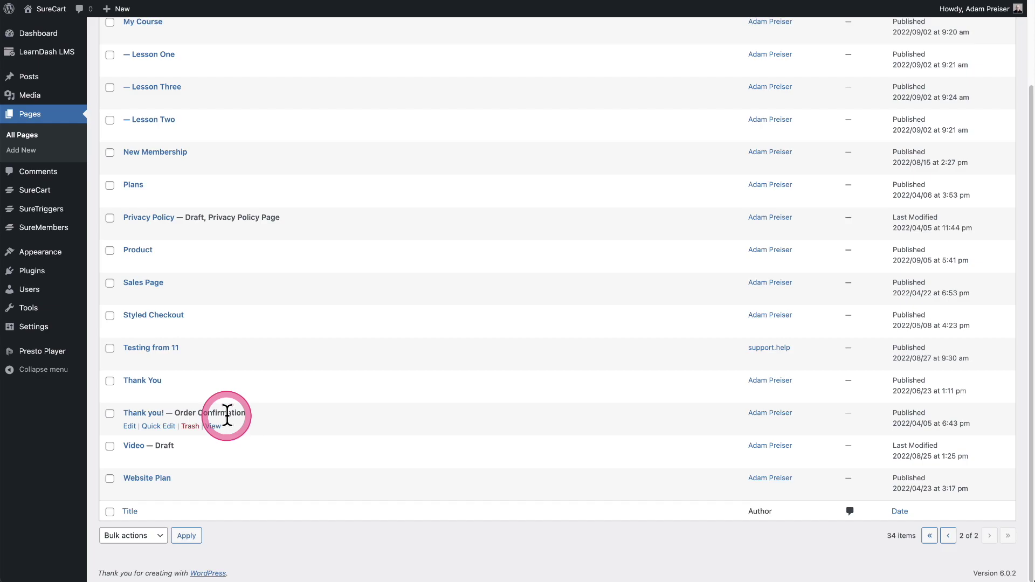
pyautogui.click(943, 536)
pyautogui.click(290, 319)
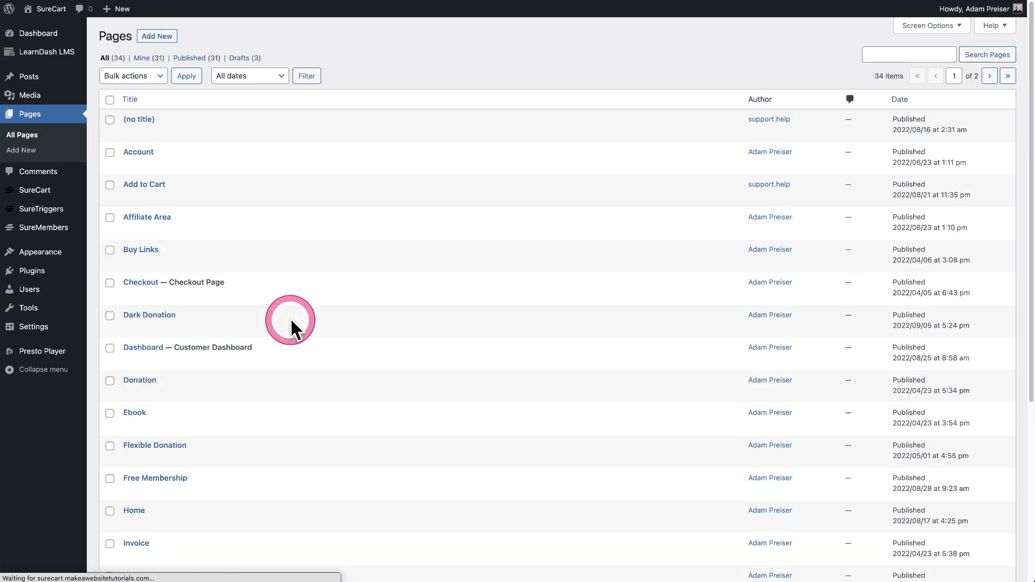
pyautogui.click(134, 283)
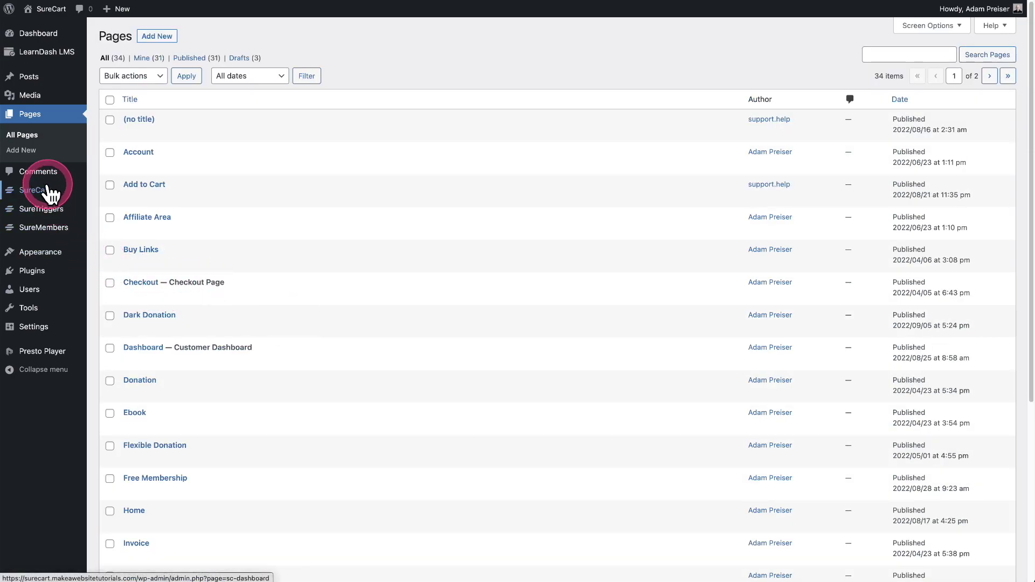
# Step: Open SureCart > Forms to list the checkout forms
pyautogui.moveTo(46, 192)
pyautogui.click(120, 319)
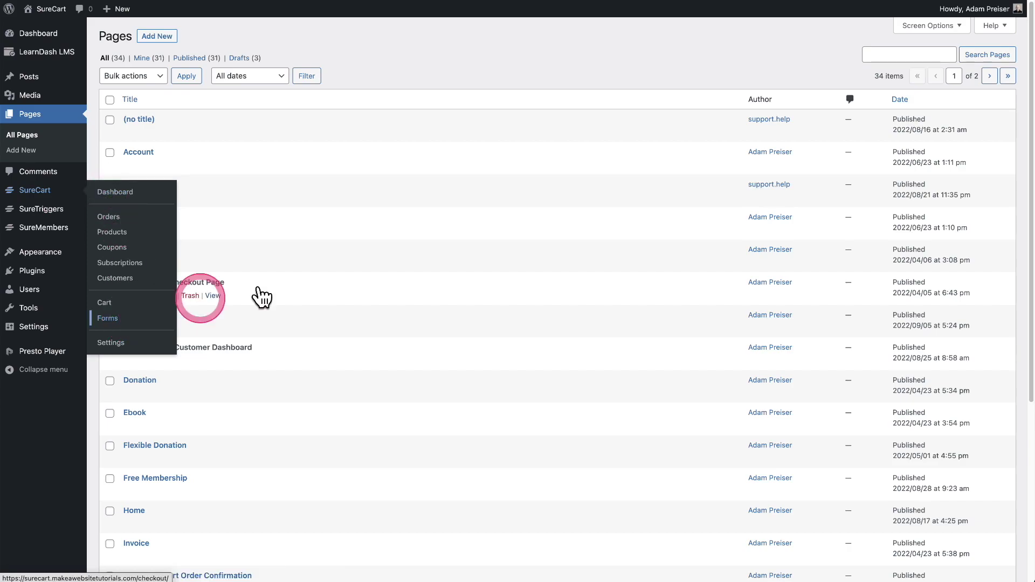
pyautogui.scroll(-3, 301, 276)
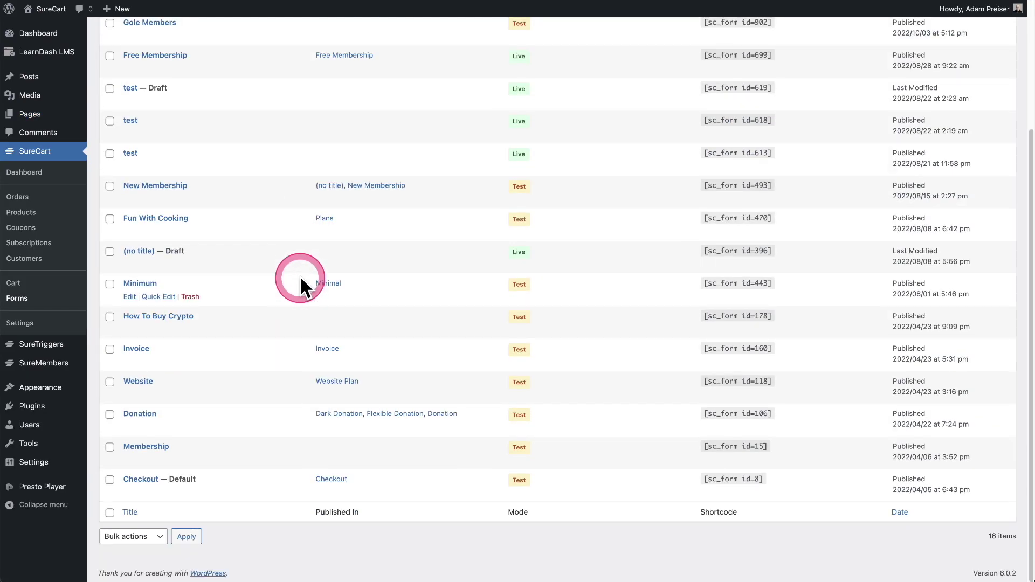
# Step: Delete the shipping address block and Express Payment notice from the Checkout form, then update it
pyautogui.click(141, 479)
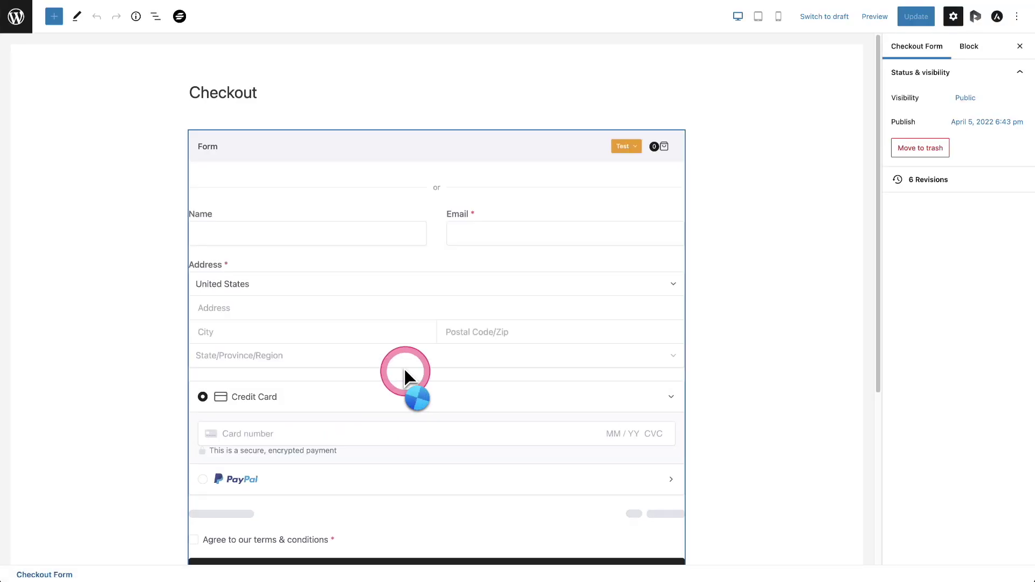
pyautogui.click(397, 354)
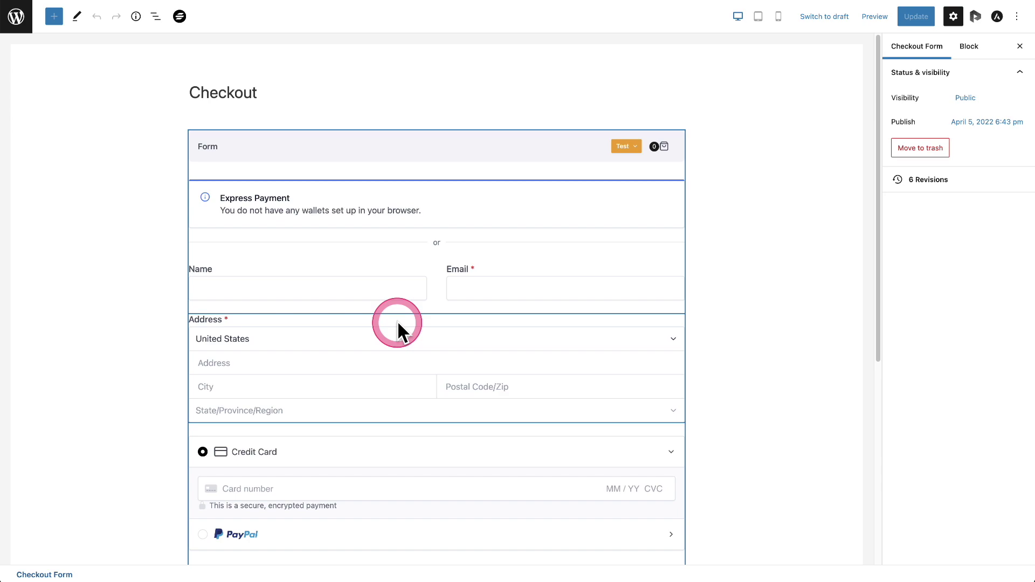
pyautogui.click(397, 322)
pyautogui.press('BackSpace')
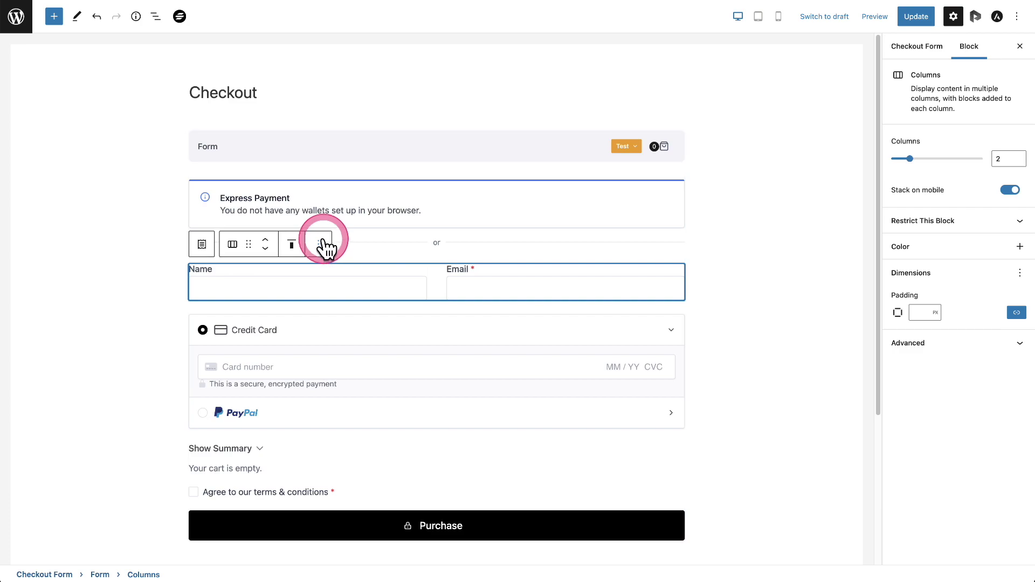
pyautogui.click(422, 210)
pyautogui.press('BackSpace')
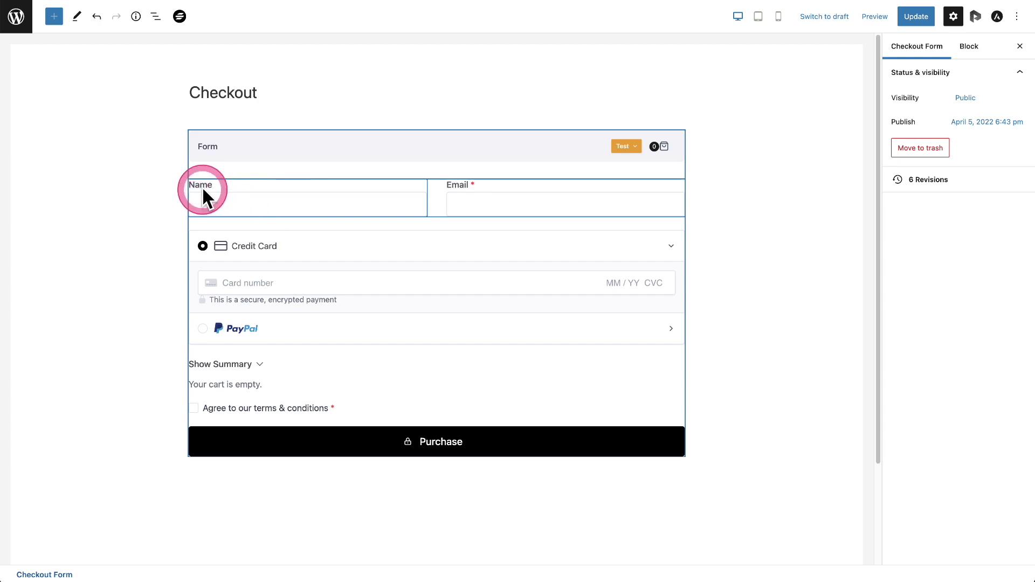
pyautogui.moveTo(445, 223)
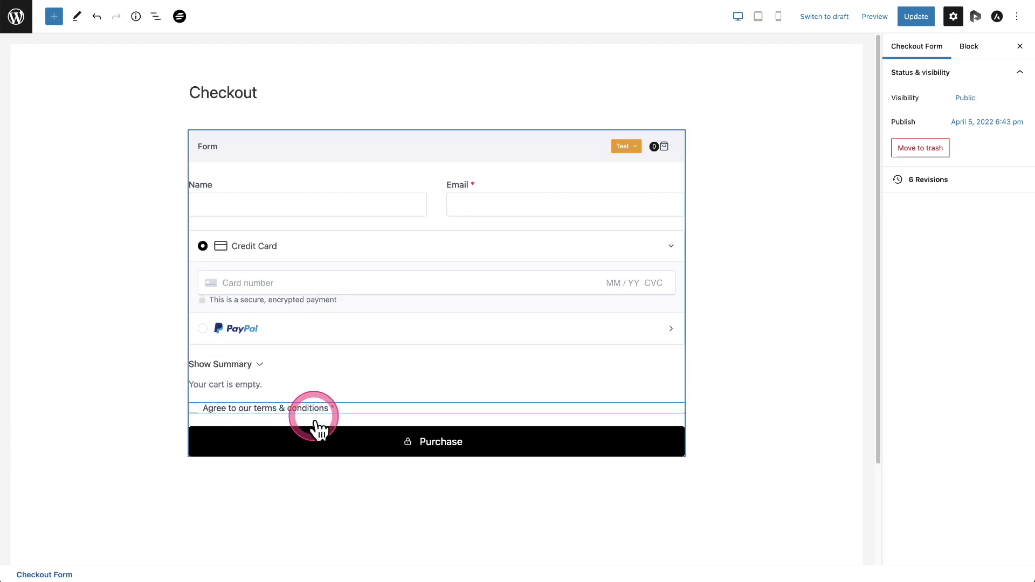
pyautogui.click(915, 17)
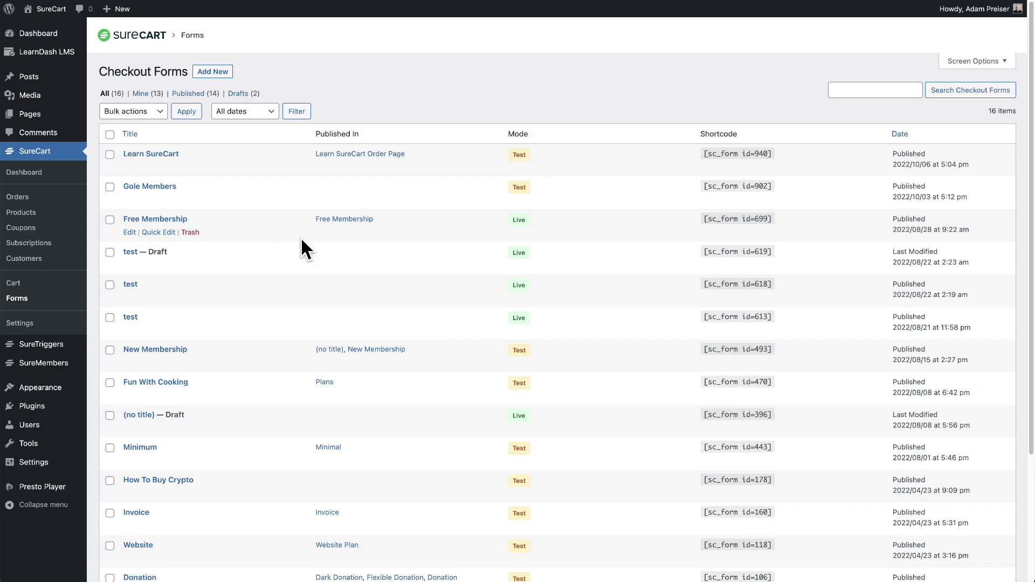
# Step: Open the Thank you! page, found on the second page of Pages, in the editor
pyautogui.click(29, 115)
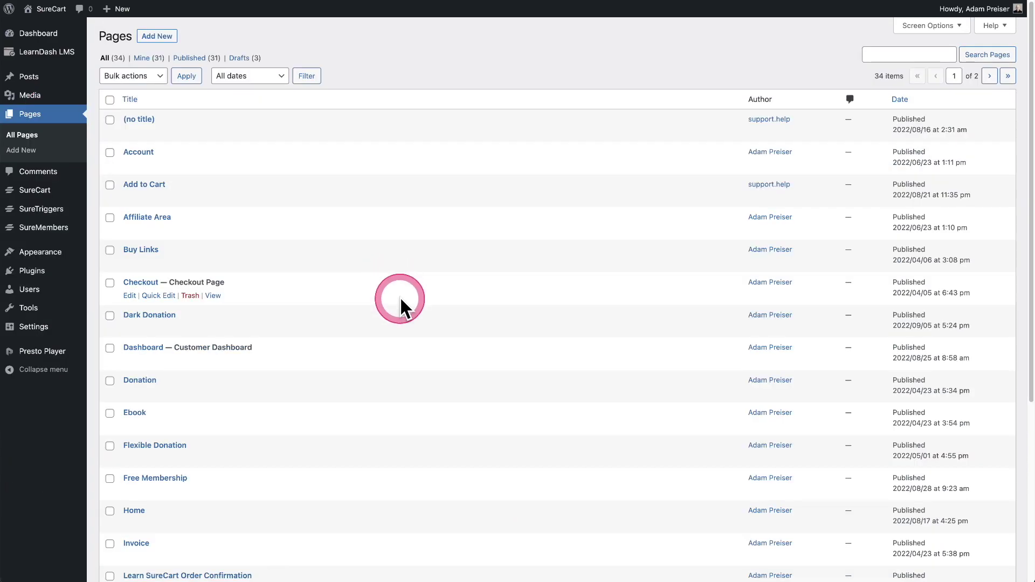
pyautogui.scroll(-5, 399, 296)
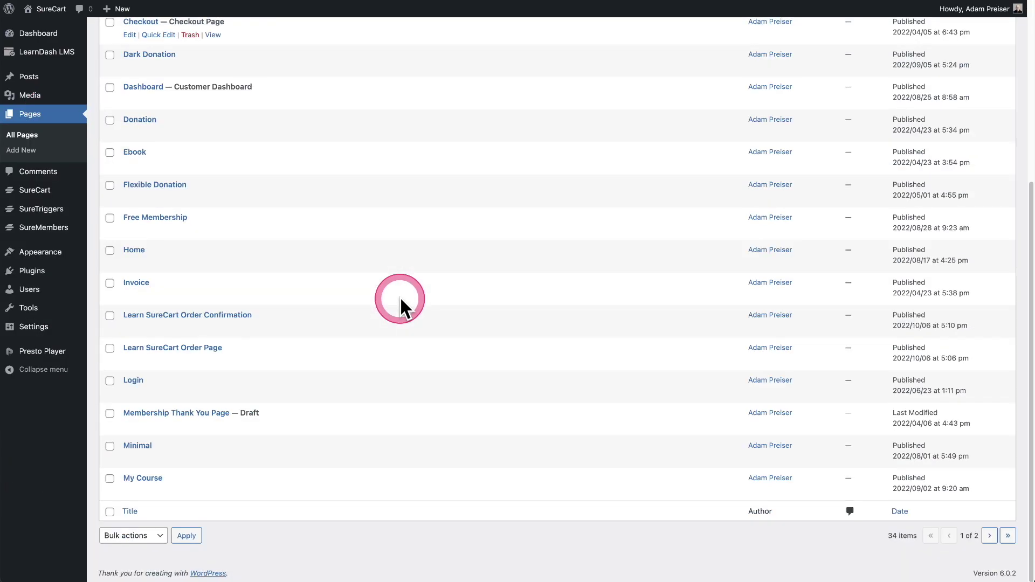
pyautogui.click(990, 536)
pyautogui.click(139, 413)
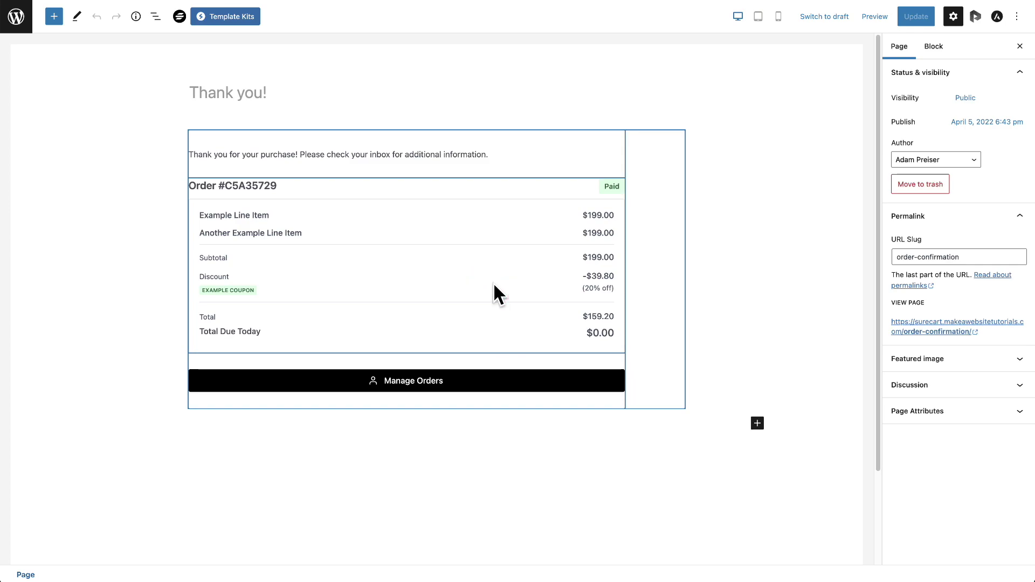
# Step: Relabel the Thank you! page's Manage Orders button to 'Customer Dashboard' and update the page
pyautogui.click(438, 164)
pyautogui.click(440, 486)
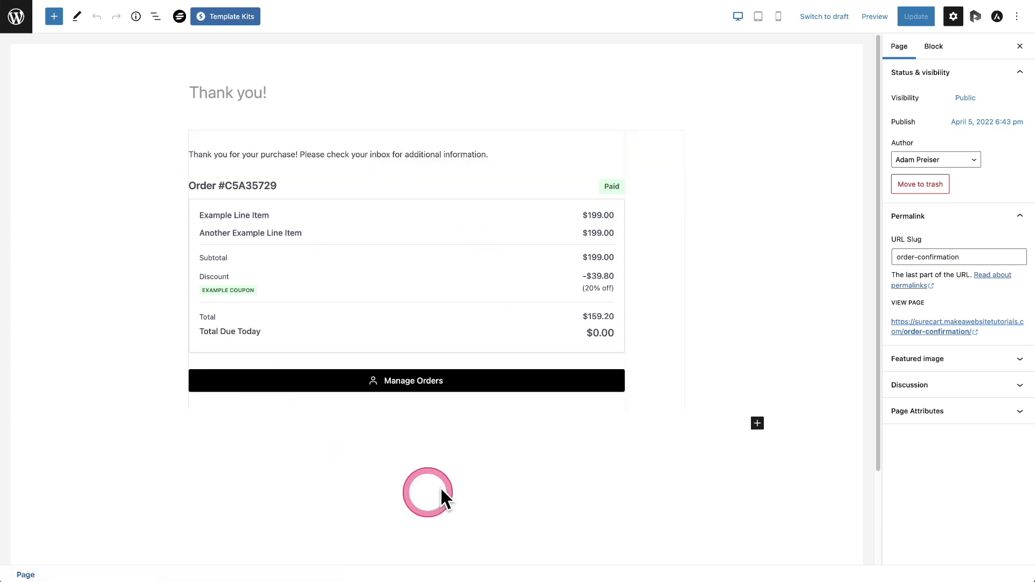
pyautogui.click(455, 458)
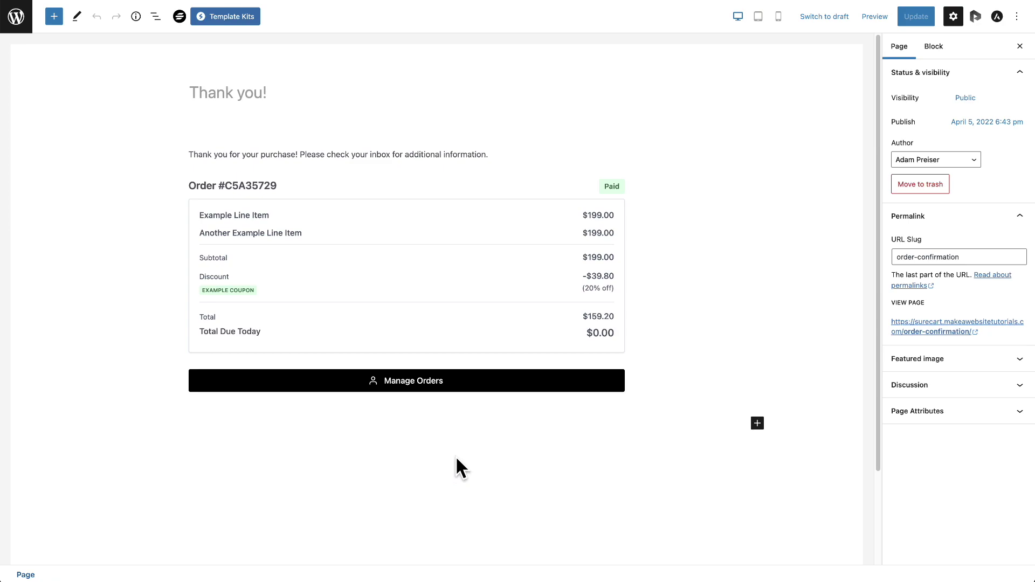
pyautogui.click(401, 426)
pyautogui.click(330, 383)
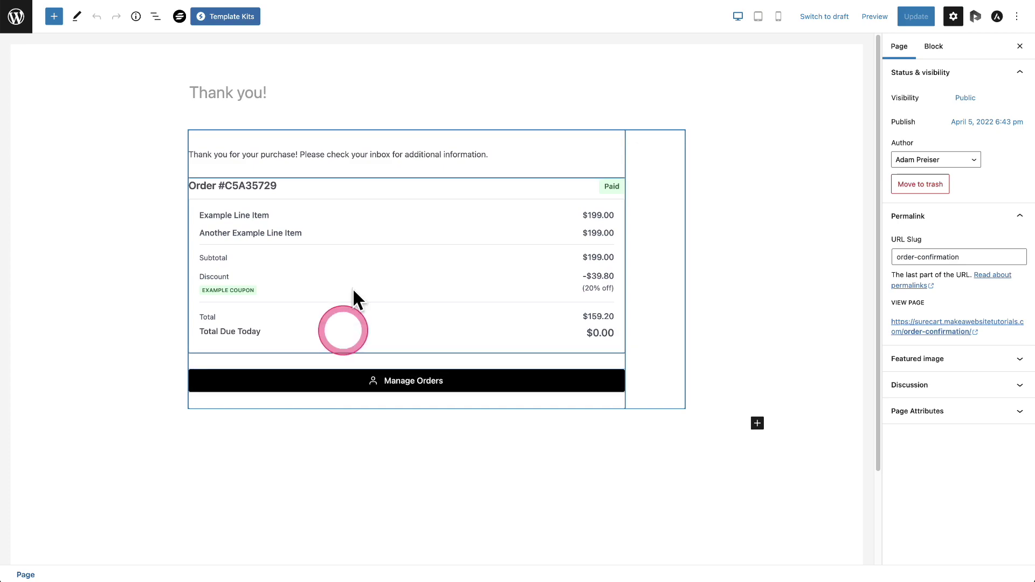
pyautogui.click(318, 157)
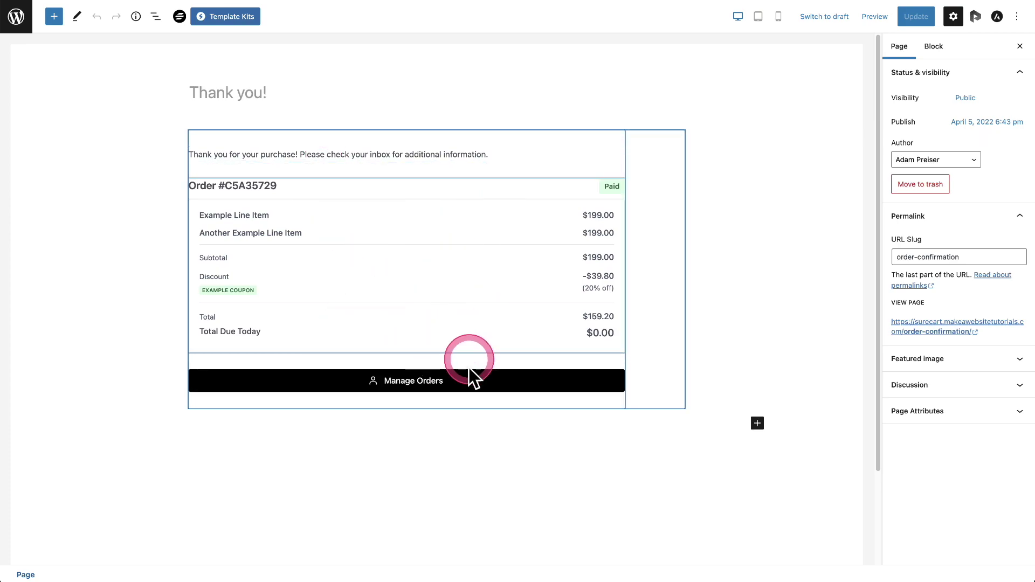
pyautogui.click(481, 382)
pyautogui.click(812, 158)
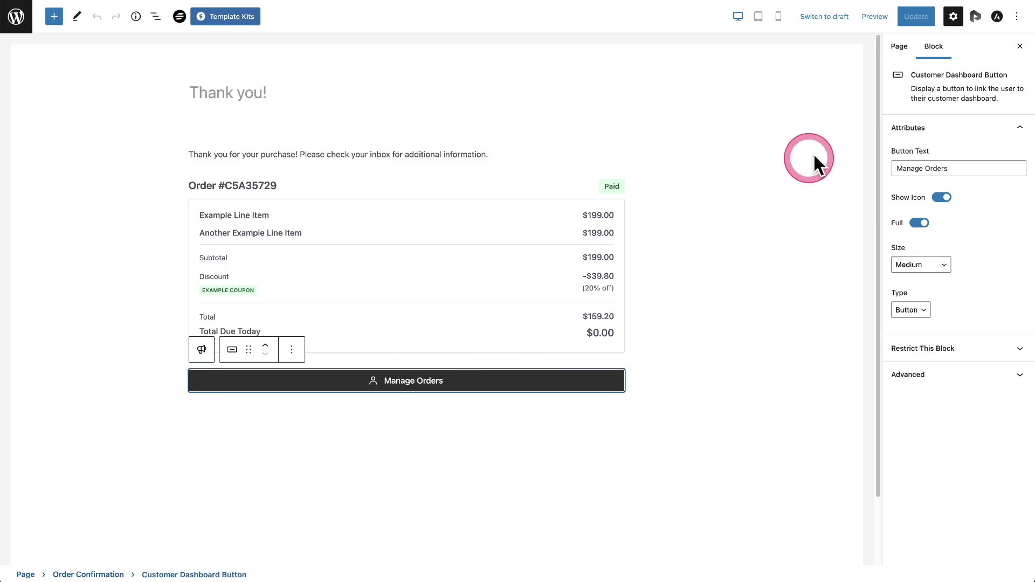
pyautogui.tripleClick(928, 165)
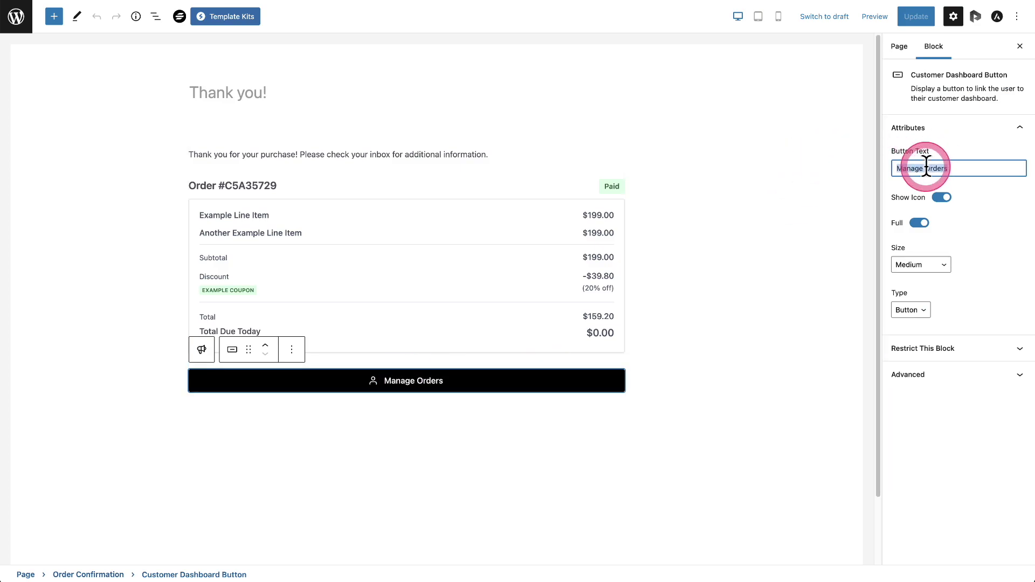
pyautogui.write('Customer Dashboard')
pyautogui.click(909, 19)
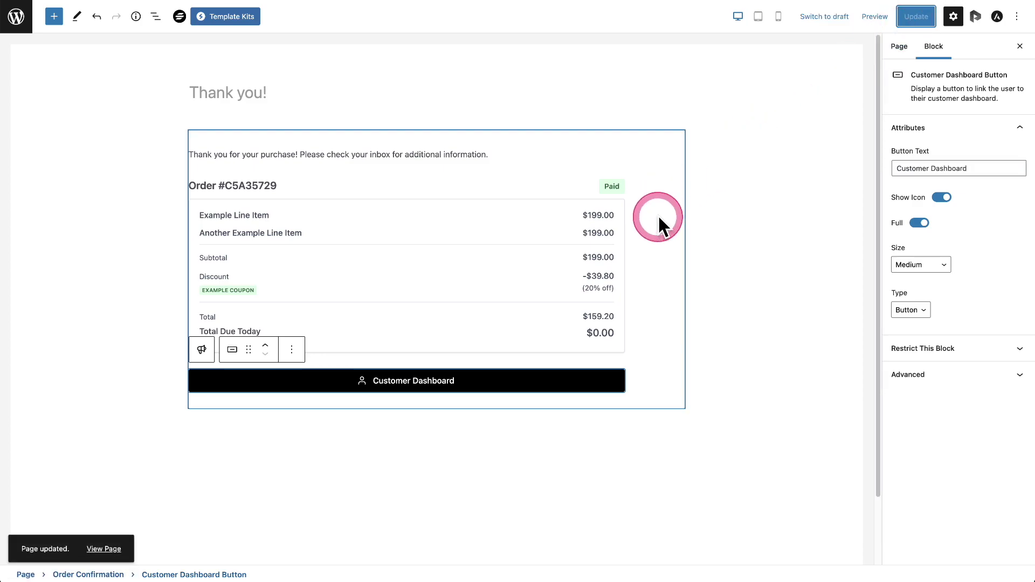
# Step: Open the Dashboard page for editing from the Pages list
pyautogui.click(101, 96)
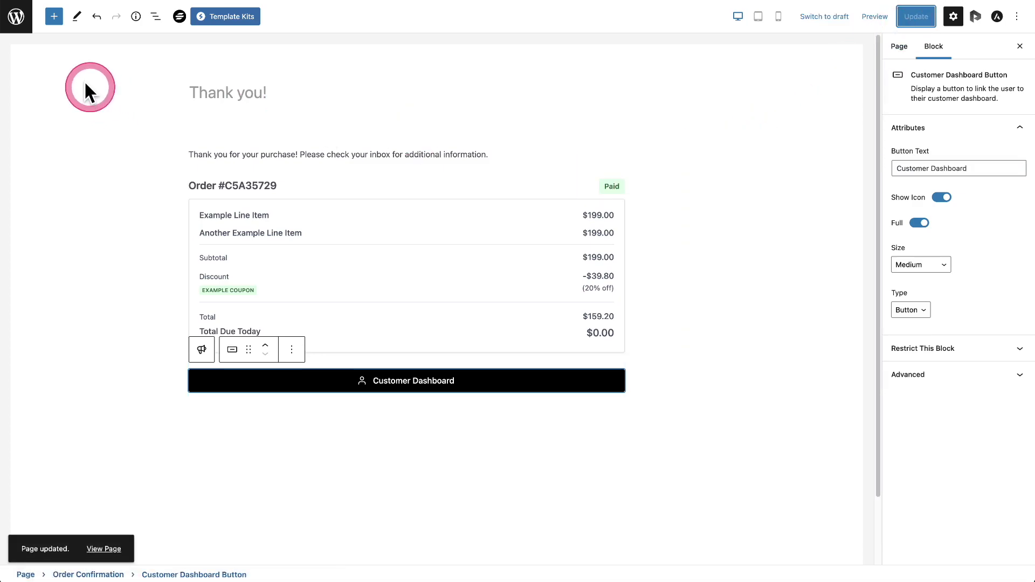
pyautogui.click(20, 38)
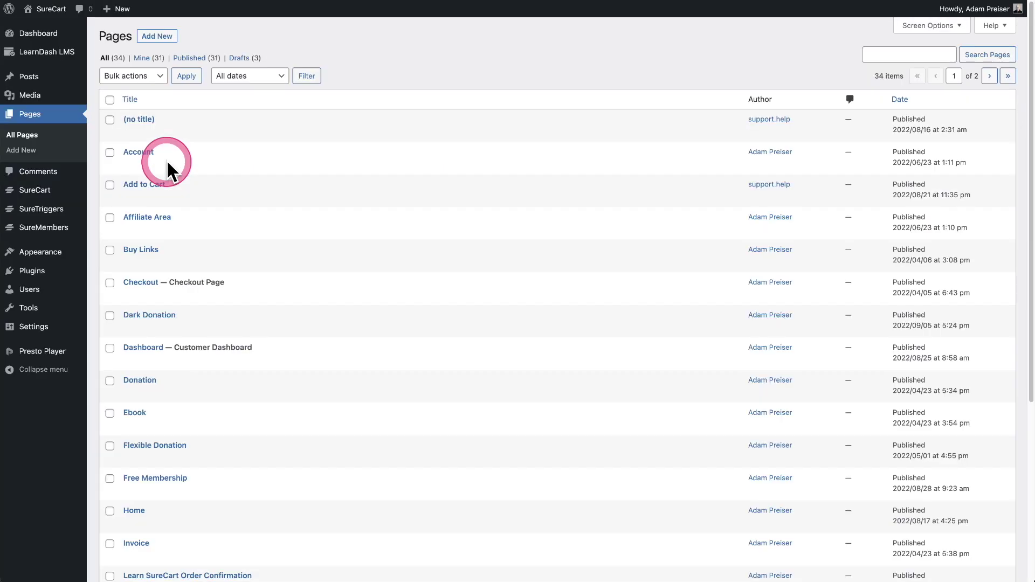
pyautogui.click(144, 347)
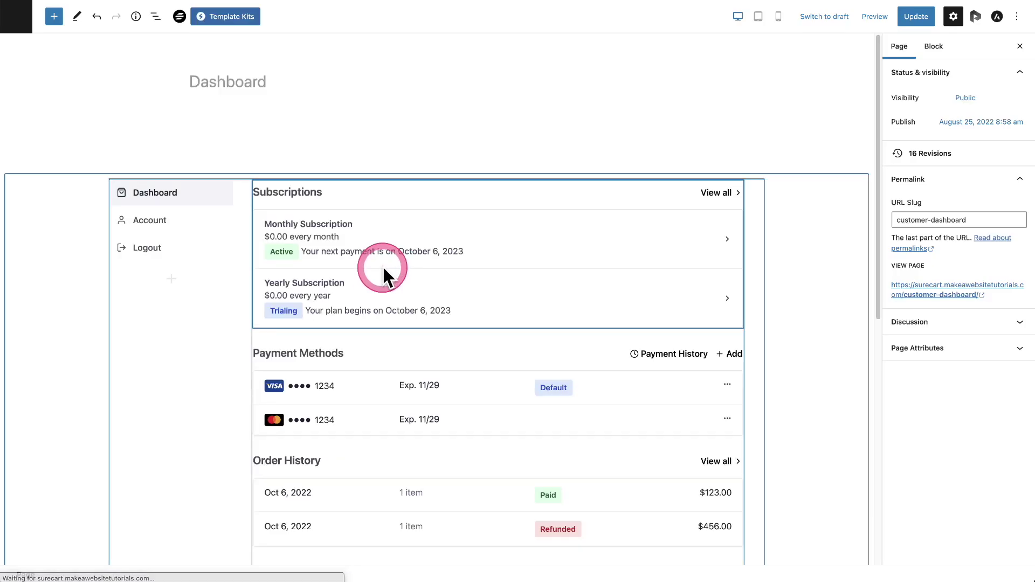
# Step: Insert a LearnDash Profile block on the Dashboard page from the full block library
pyautogui.scroll(-9, 328, 185)
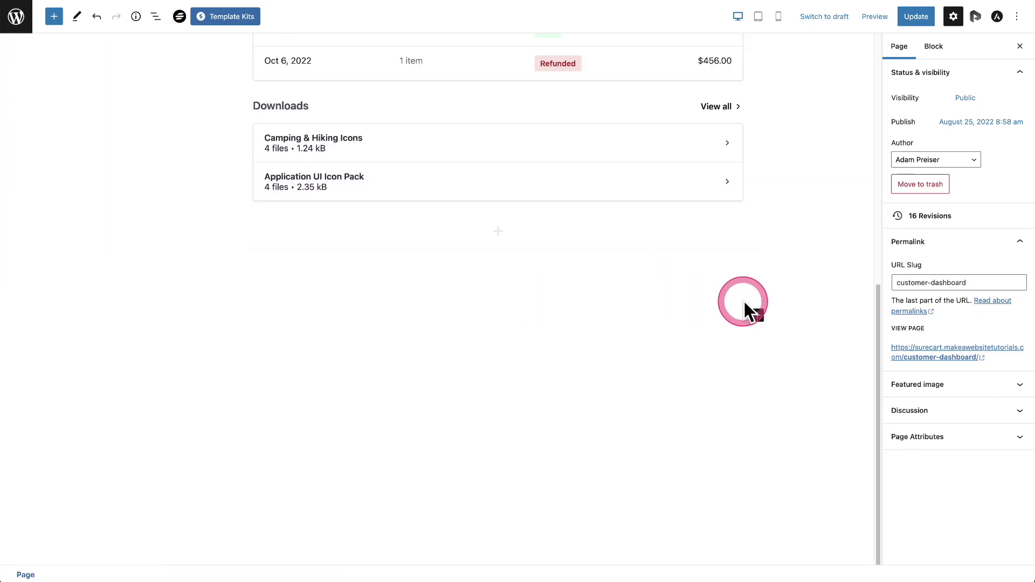
pyautogui.click(757, 316)
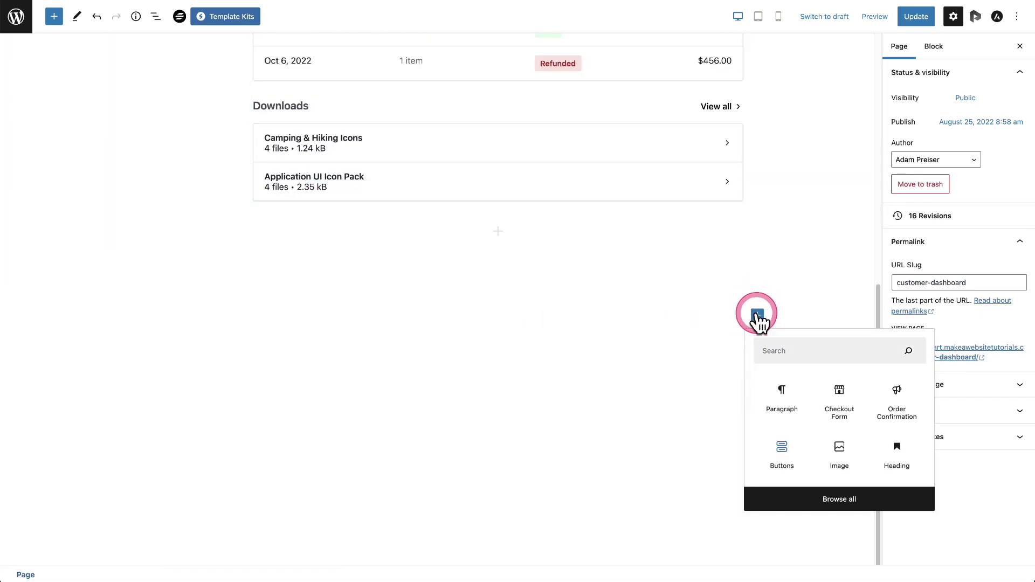
pyautogui.click(170, 91)
pyautogui.click(54, 16)
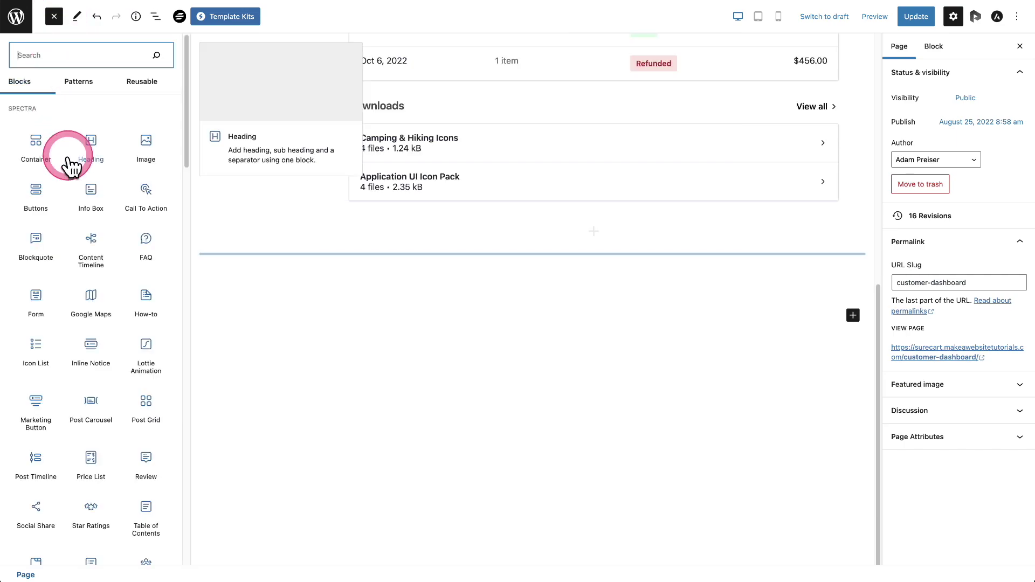
pyautogui.scroll(-2, 71, 172)
pyautogui.scroll(-15, 71, 172)
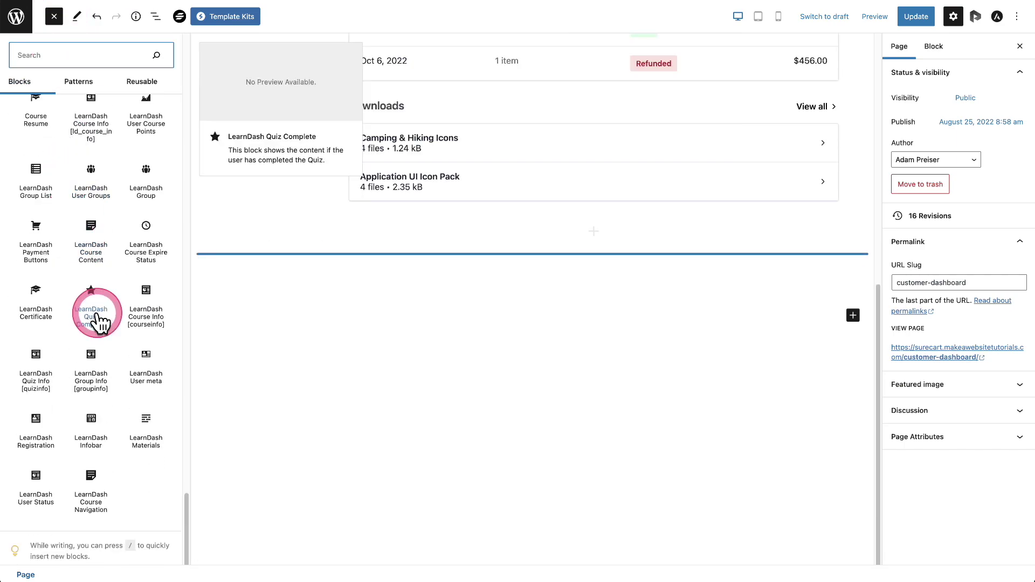
pyautogui.scroll(3, 104, 323)
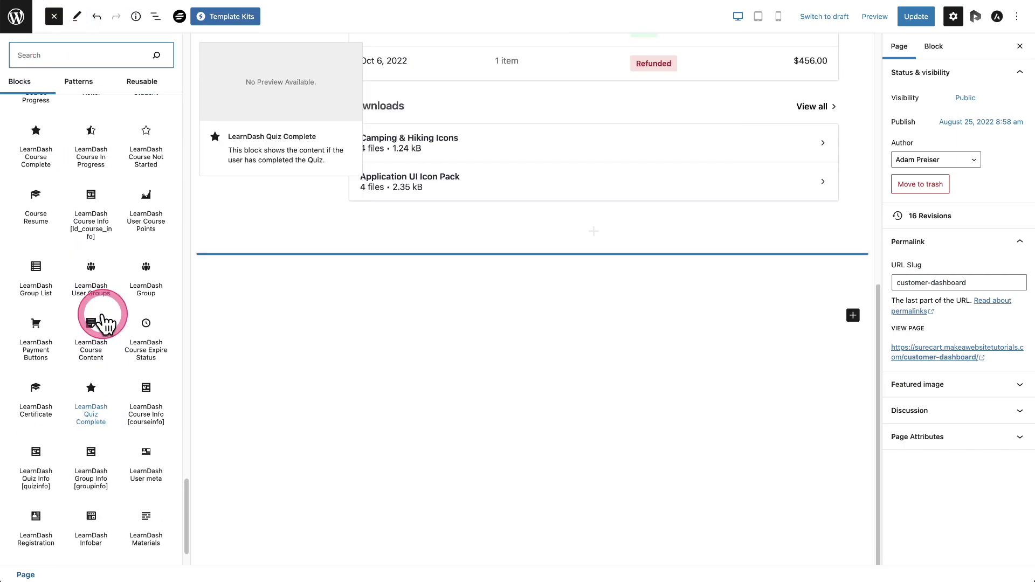
pyautogui.scroll(8, 102, 312)
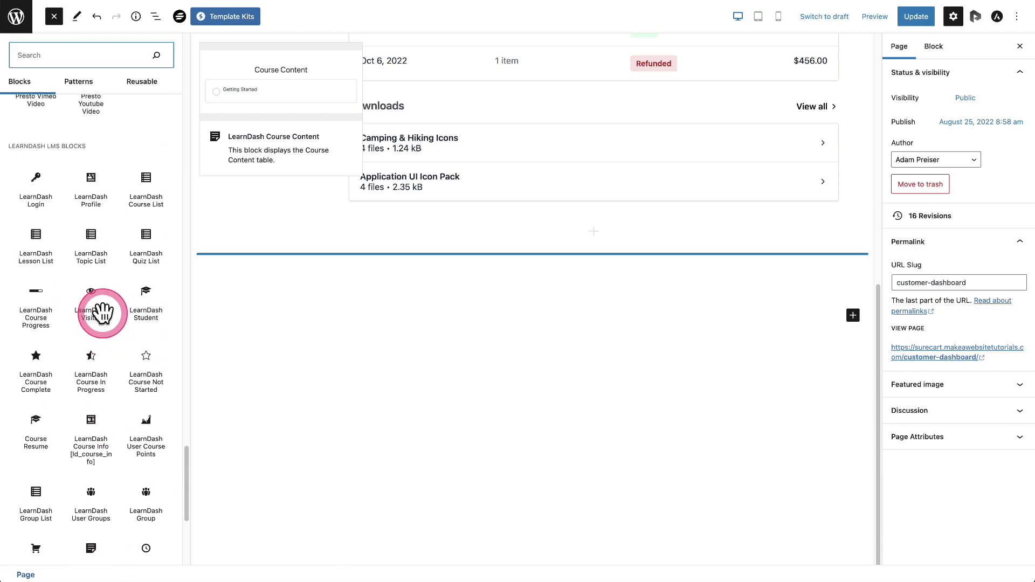
pyautogui.click(91, 196)
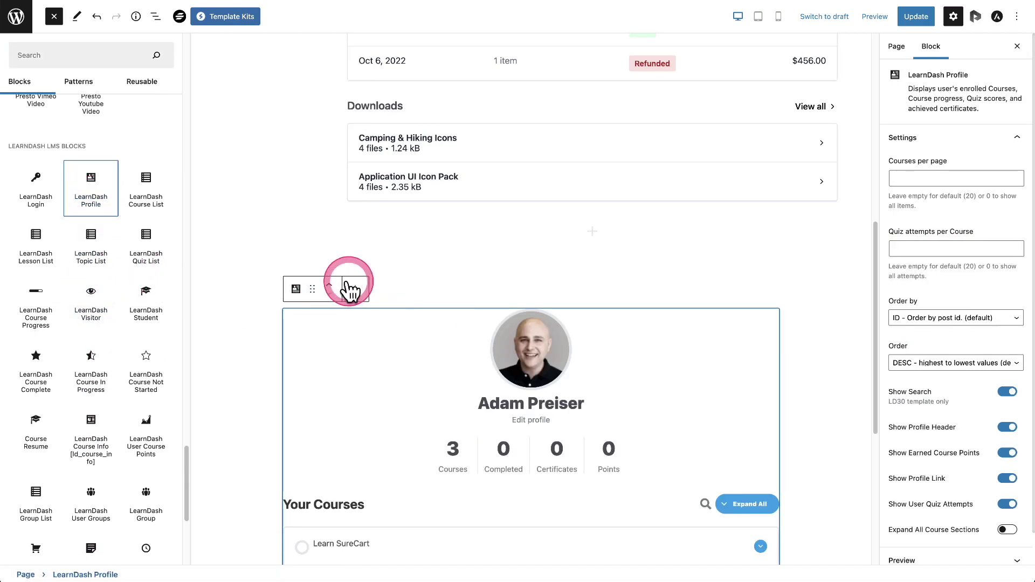
# Step: Place the LearnDash Profile inside the Container above Customer Dashboard and update the page
pyautogui.click(329, 284)
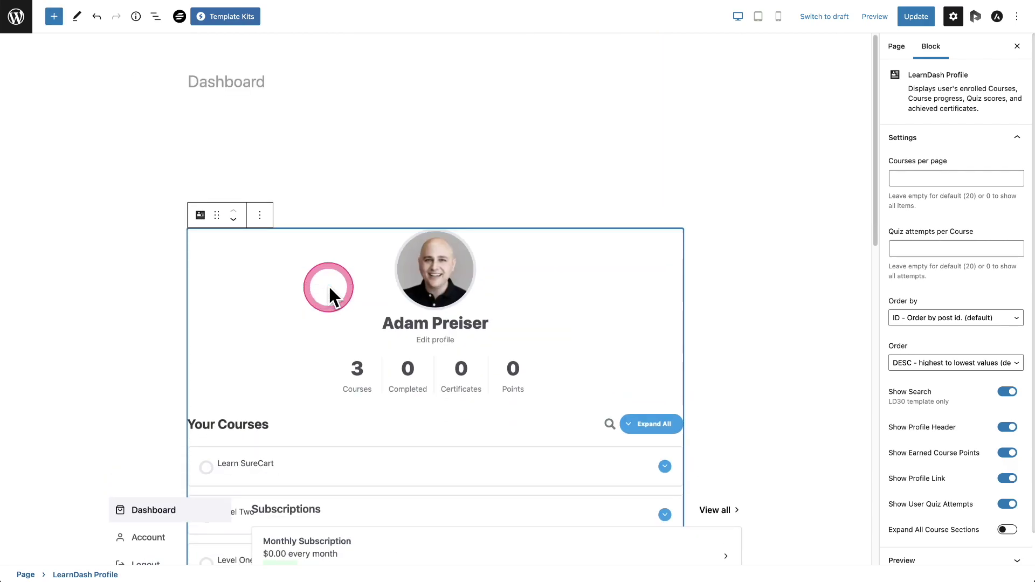
pyautogui.scroll(-5, 285, 208)
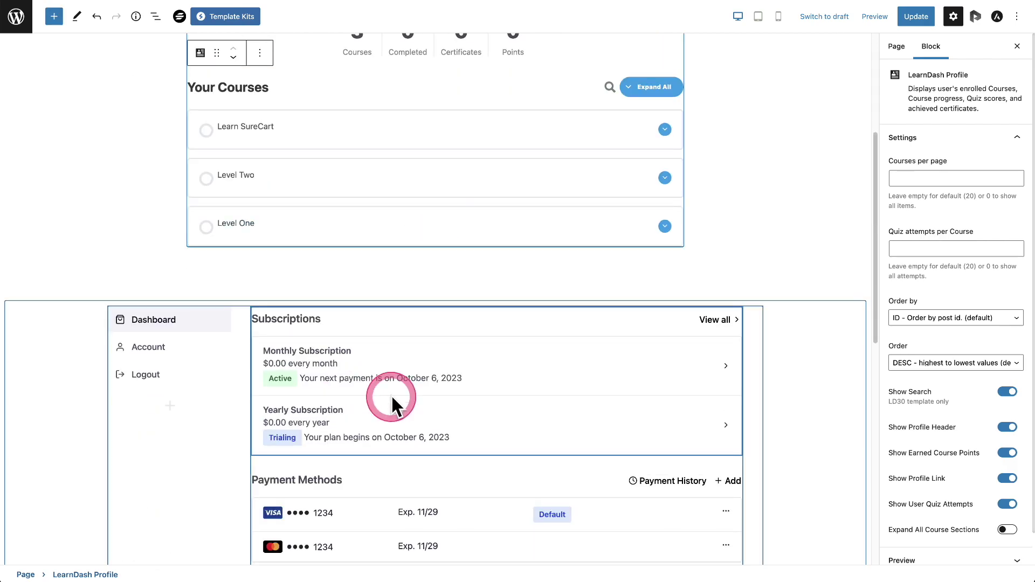
pyautogui.scroll(-2, 436, 315)
pyautogui.scroll(6, 402, 196)
pyautogui.scroll(-6, 402, 196)
pyautogui.scroll(-2, 401, 199)
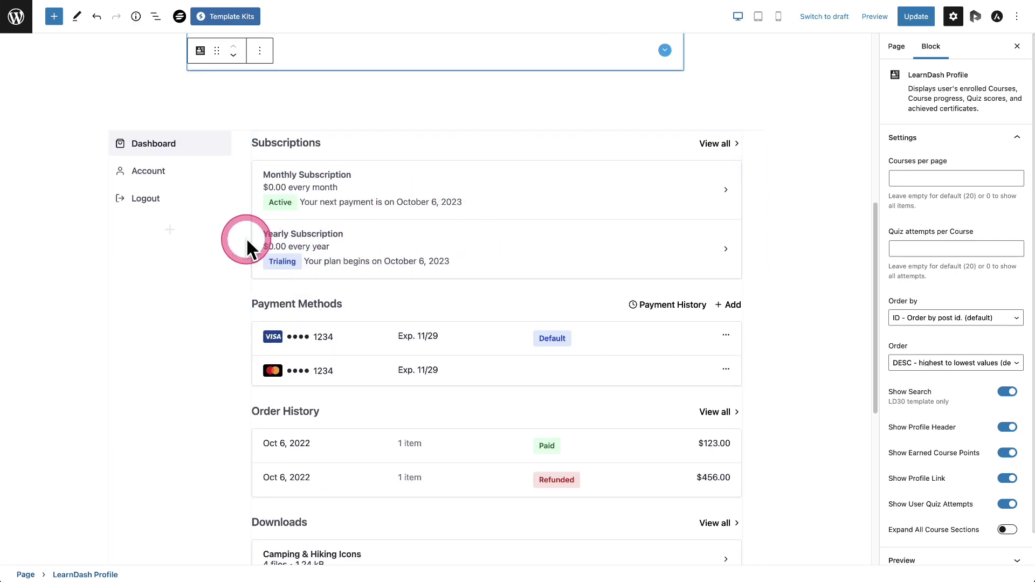
pyautogui.click(156, 16)
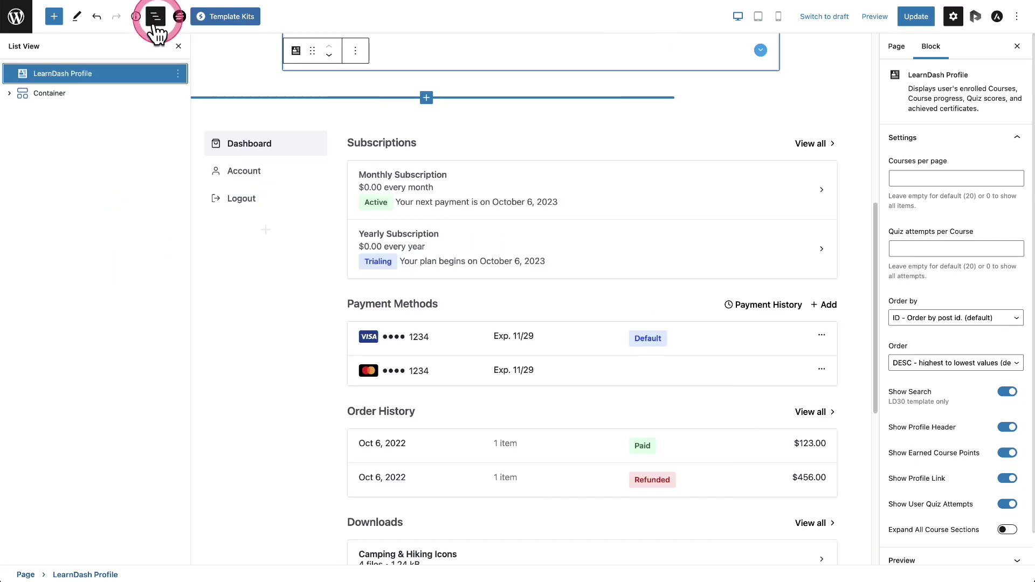
pyautogui.click(11, 91)
pyautogui.moveTo(65, 75); pyautogui.dragTo(89, 89)
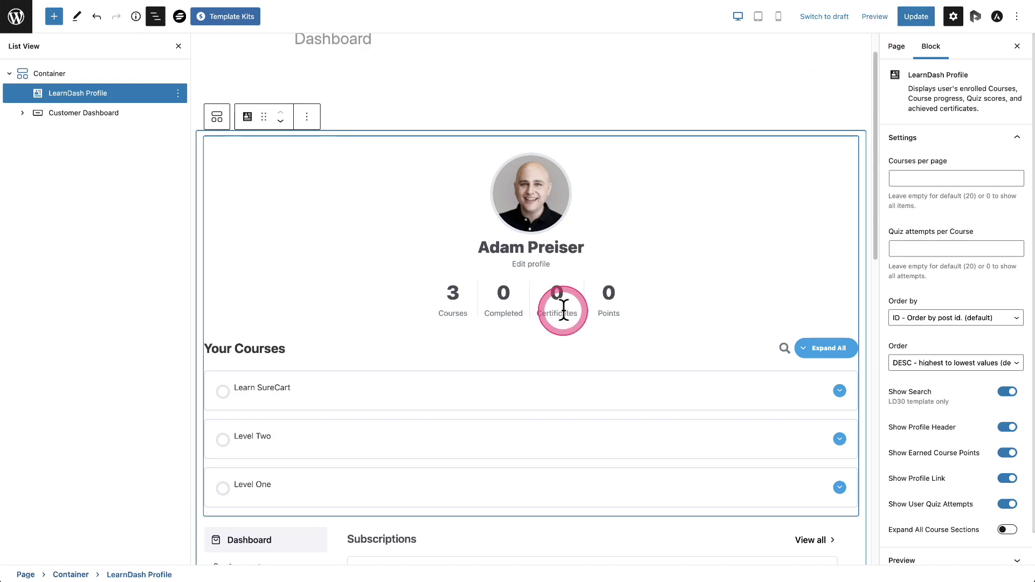
pyautogui.scroll(-10, 563, 310)
pyautogui.scroll(10, 512, 240)
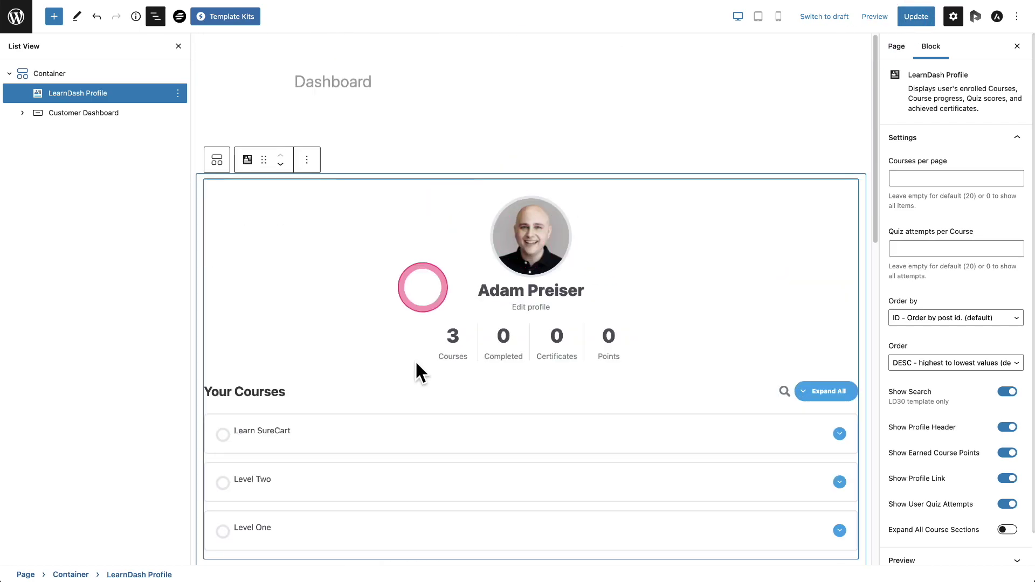
pyautogui.click(912, 17)
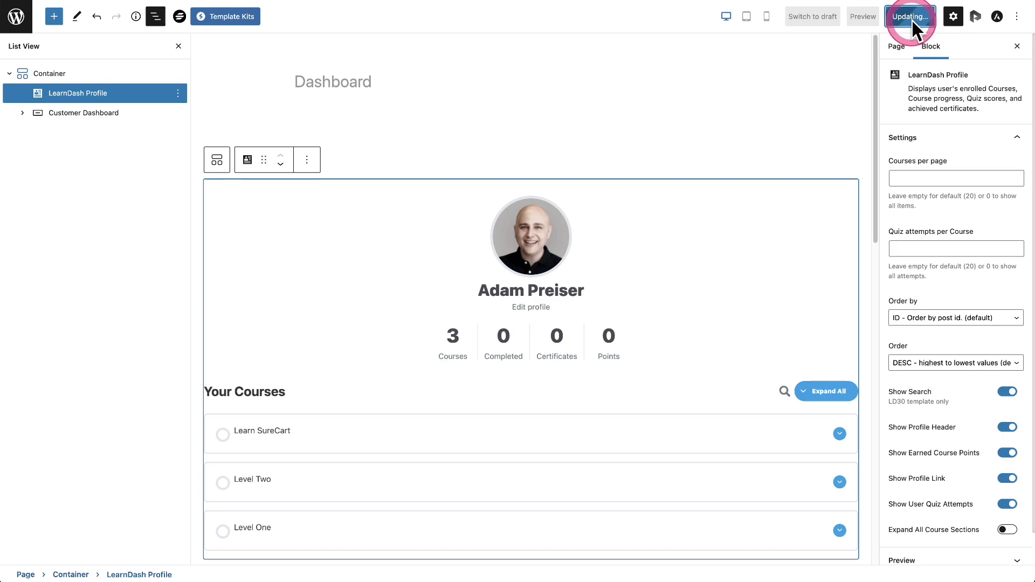
pyautogui.click(16, 18)
# Step: Copy the Learn SureCart product's Buy Link from its Copy Links window in SureCart Products
pyautogui.click(344, 109)
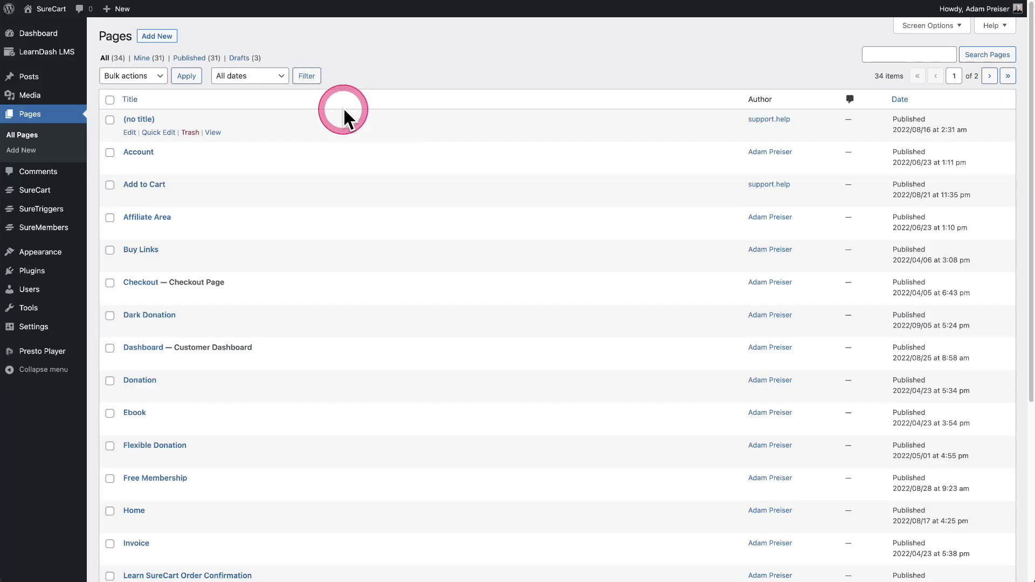
pyautogui.click(341, 110)
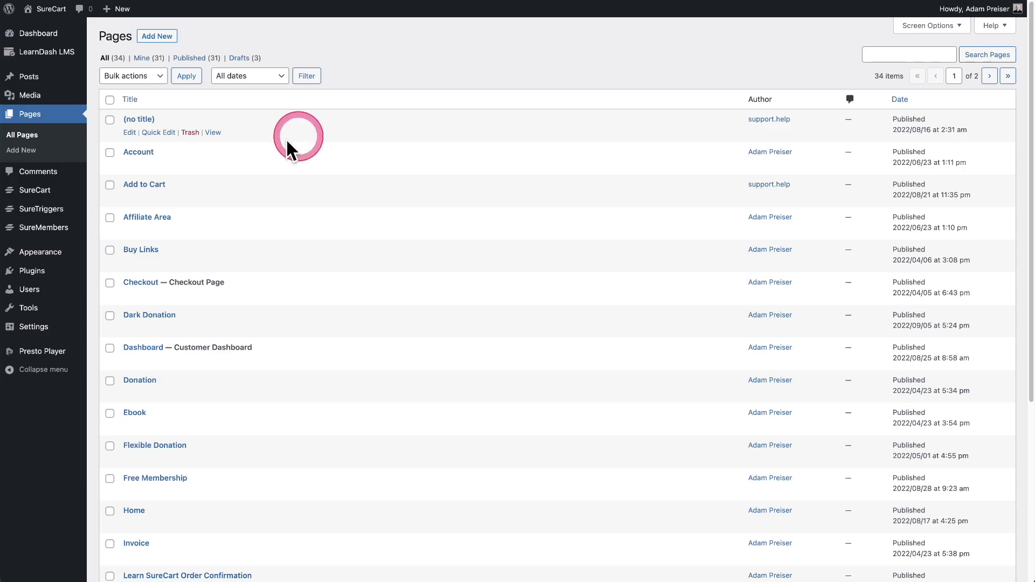
pyautogui.moveTo(47, 189)
pyautogui.click(120, 233)
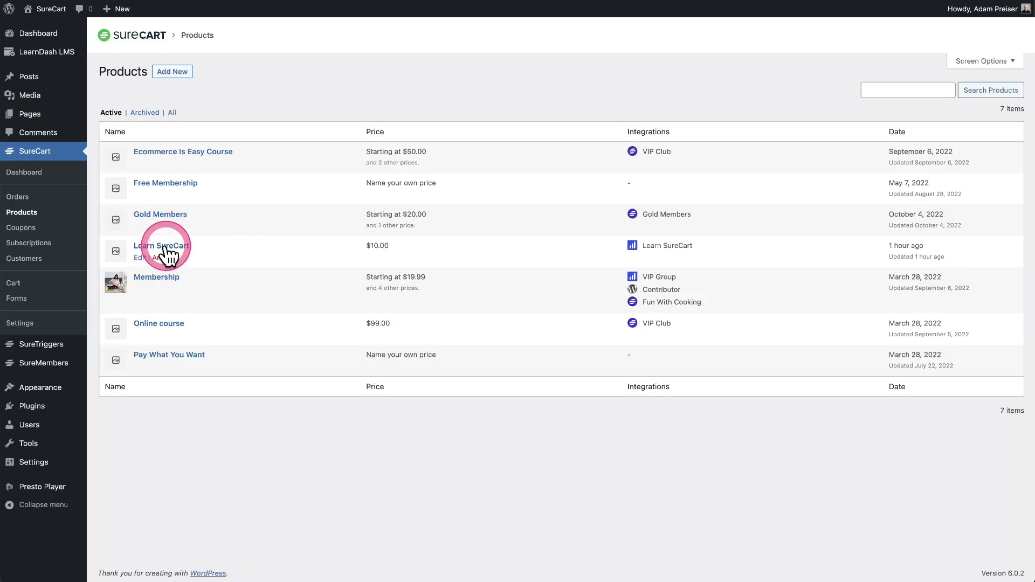
pyautogui.click(162, 245)
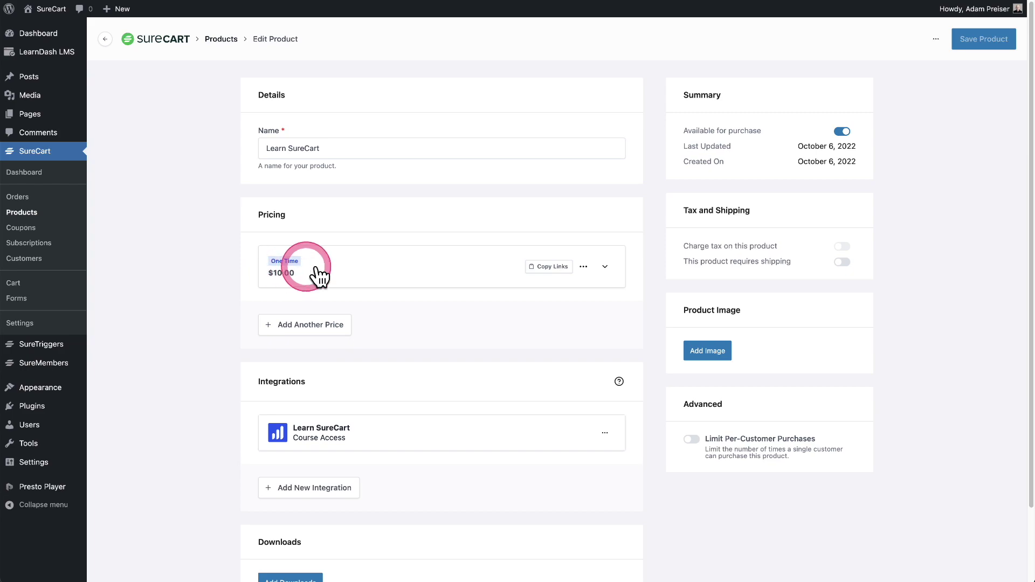
pyautogui.click(551, 265)
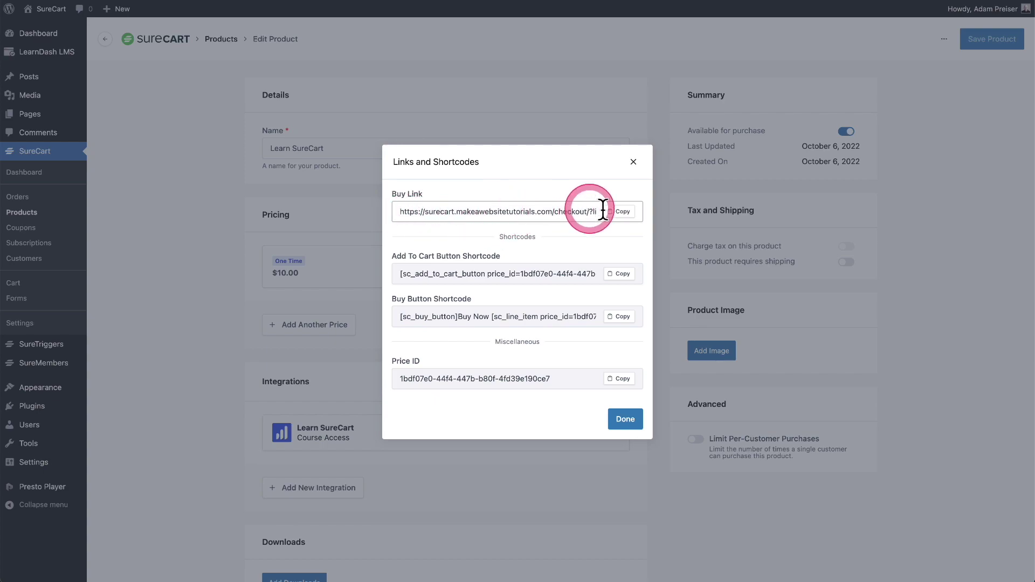
pyautogui.click(618, 212)
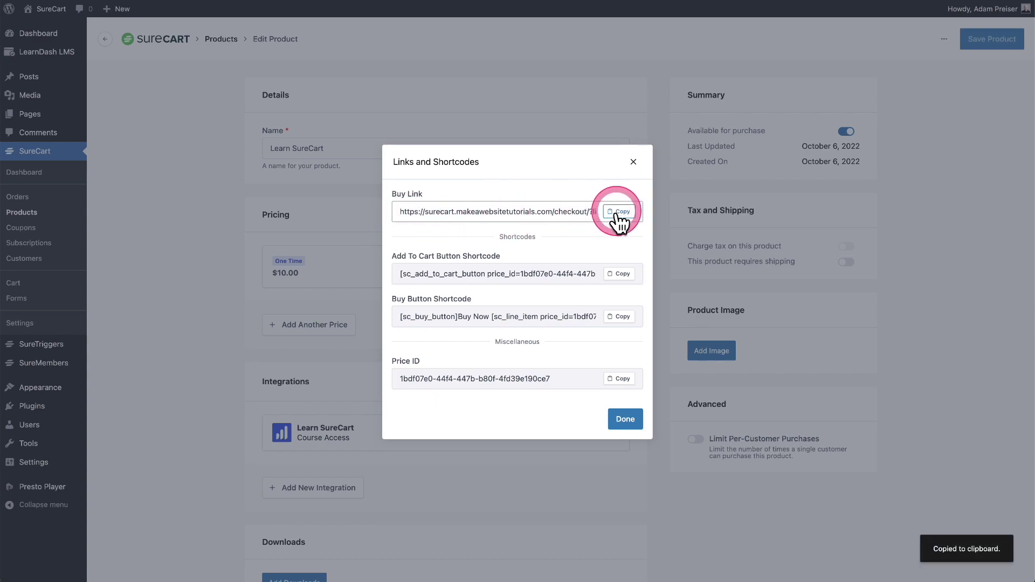
pyautogui.click(623, 420)
pyautogui.click(60, 51)
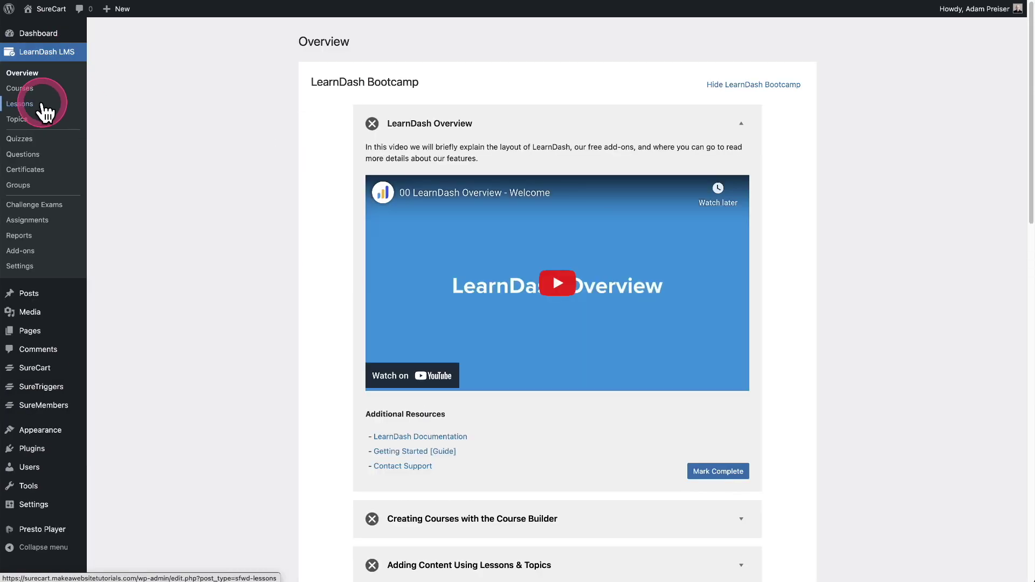
# Step: Replace the Learn SureCart course's Button URL with the copied SureCart checkout link
pyautogui.click(21, 89)
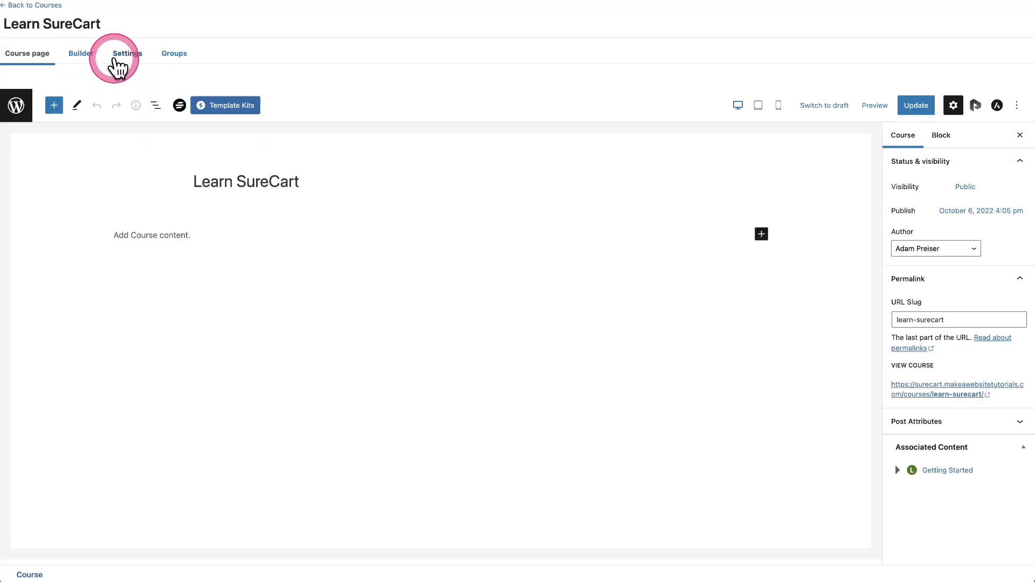
pyautogui.click(126, 53)
pyautogui.click(404, 399)
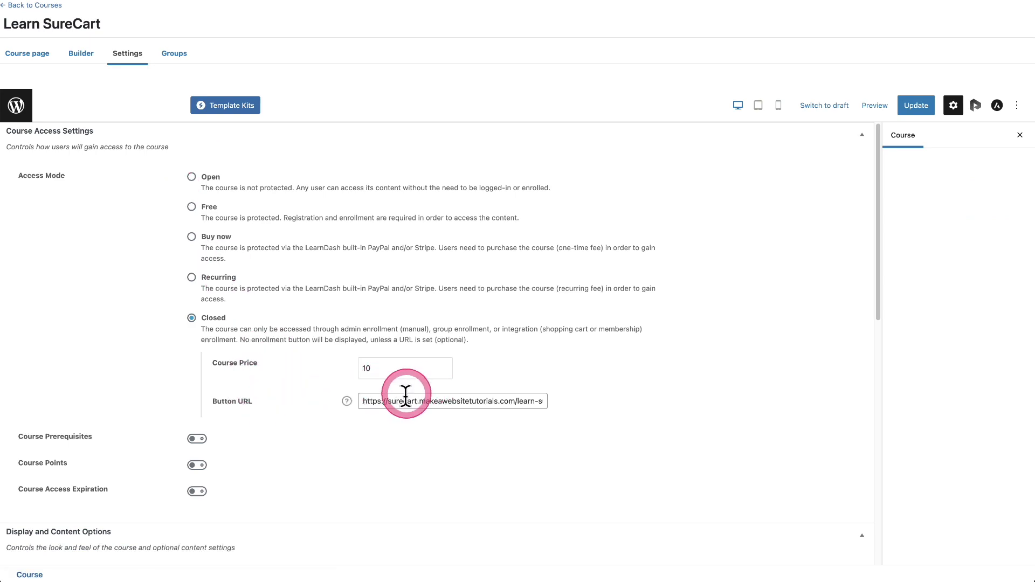
pyautogui.tripleClick(411, 401)
pyautogui.press('super+v')
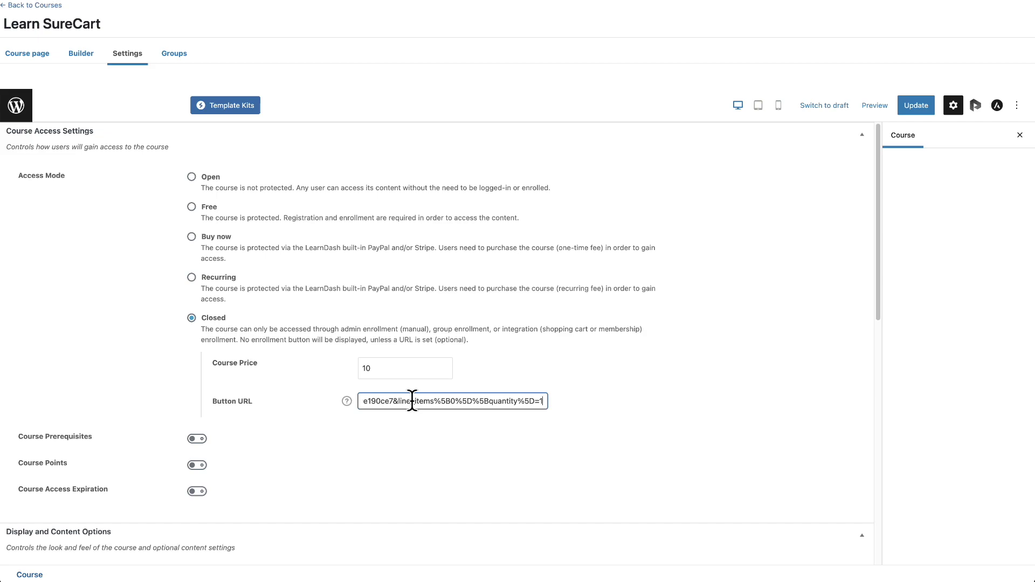
# Step: Prefix the course price with $ so it reads $10, and update the course
pyautogui.click(364, 364)
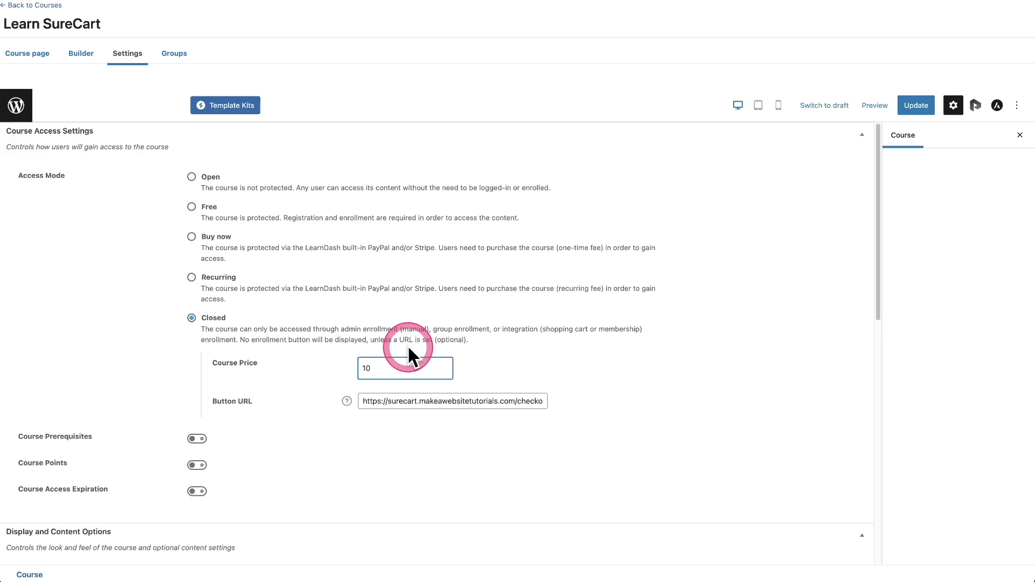
pyautogui.write('$')
pyautogui.click(905, 104)
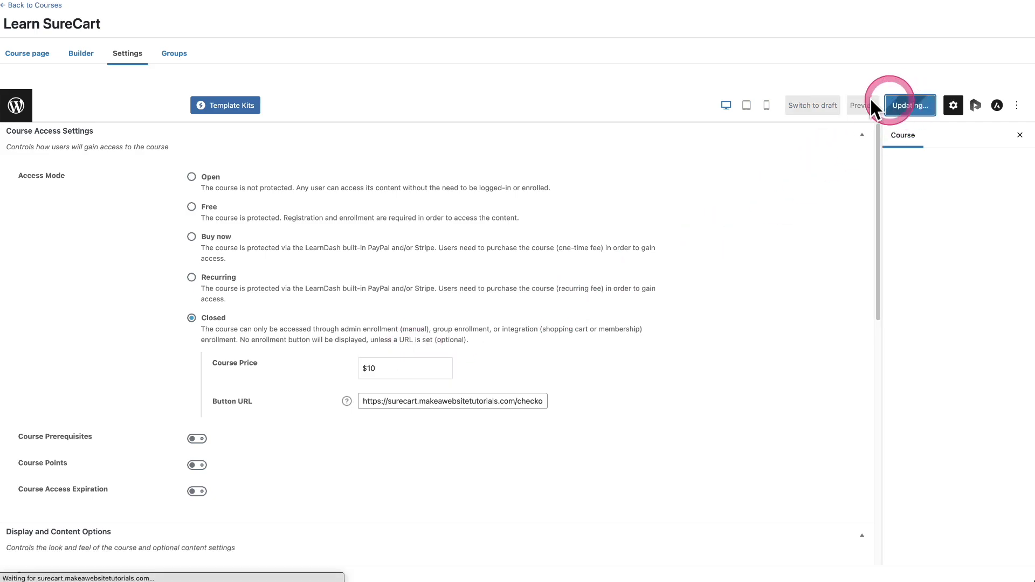
pyautogui.click(113, 549)
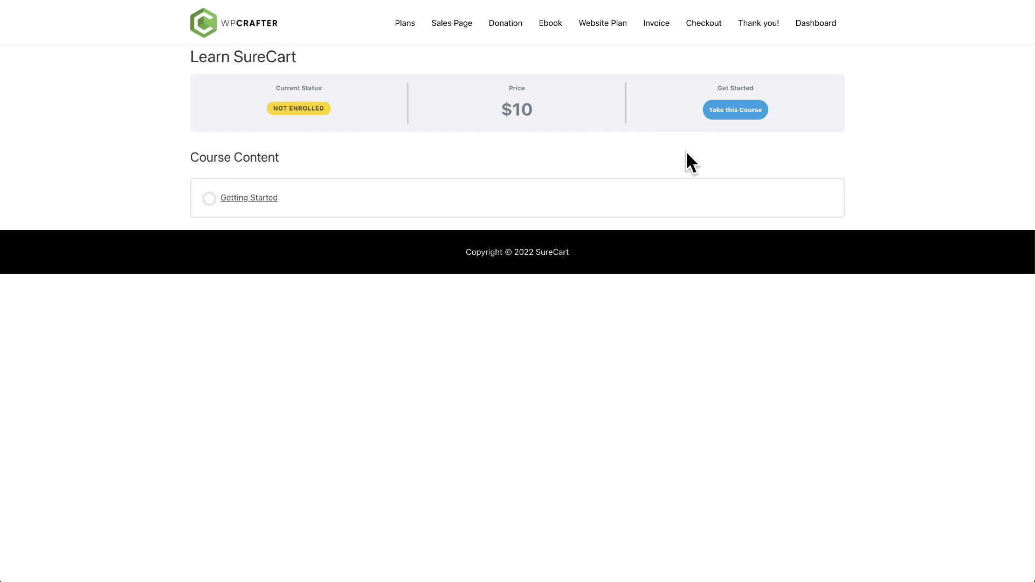
# Step: Check the $10 price on the course page and start the Learn SureCart checkout
pyautogui.moveTo(531, 107); pyautogui.dragTo(473, 106)
pyautogui.click(624, 147)
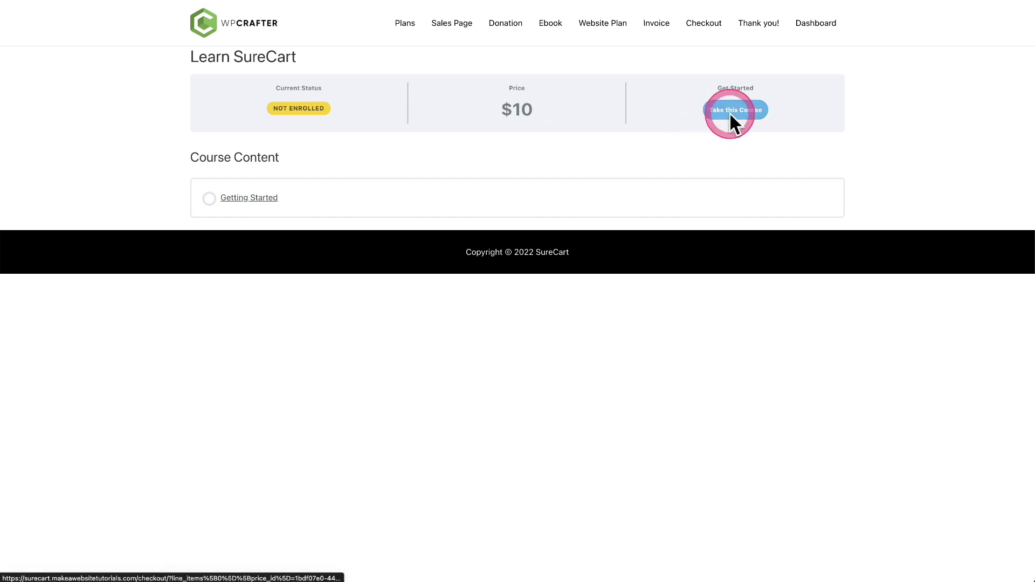
pyautogui.click(729, 114)
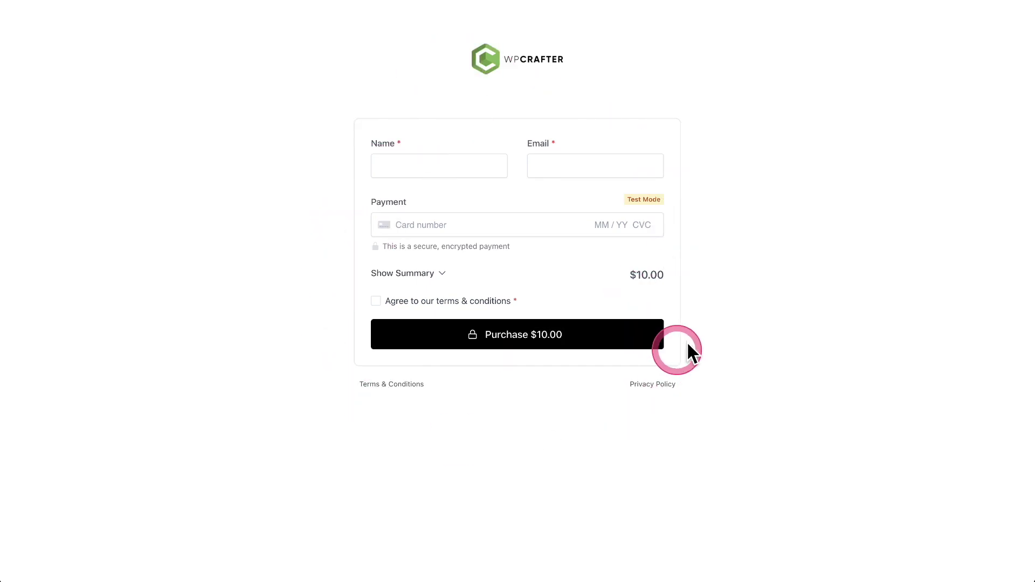
# Step: Enter the buyer's details, agree to the terms and place the $10.00 test order
pyautogui.click(407, 171)
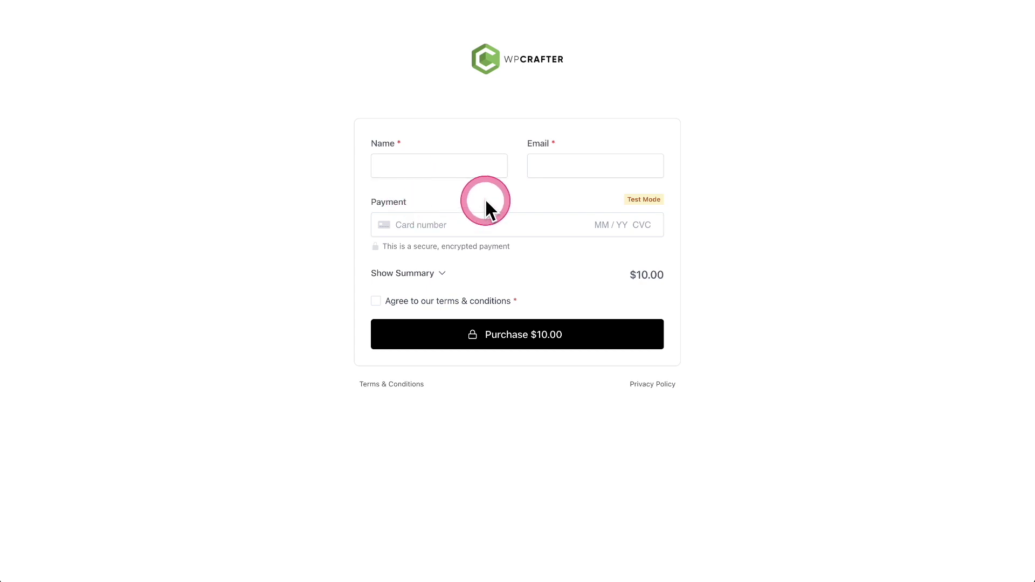
pyautogui.click(414, 274)
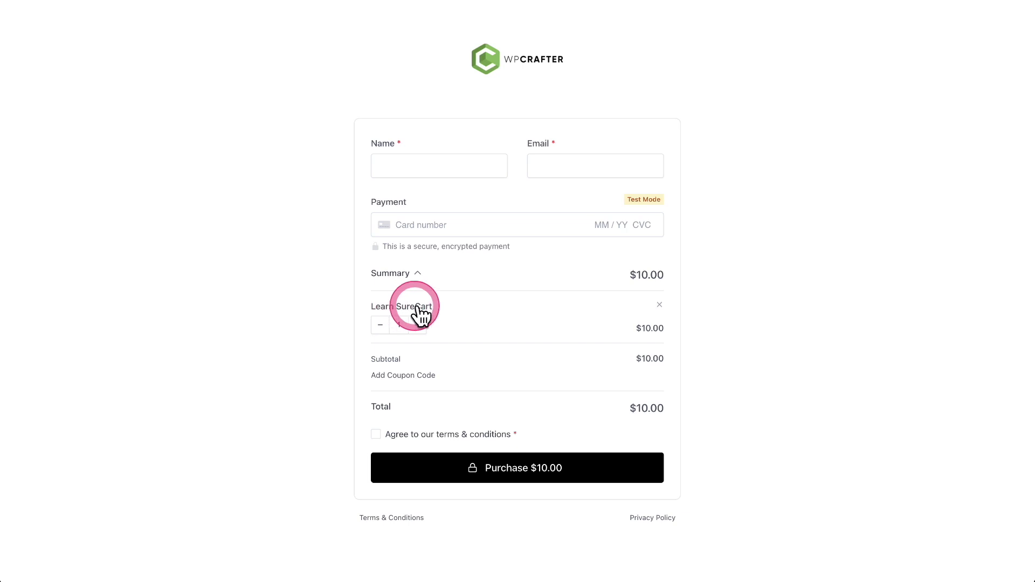
pyautogui.click(405, 273)
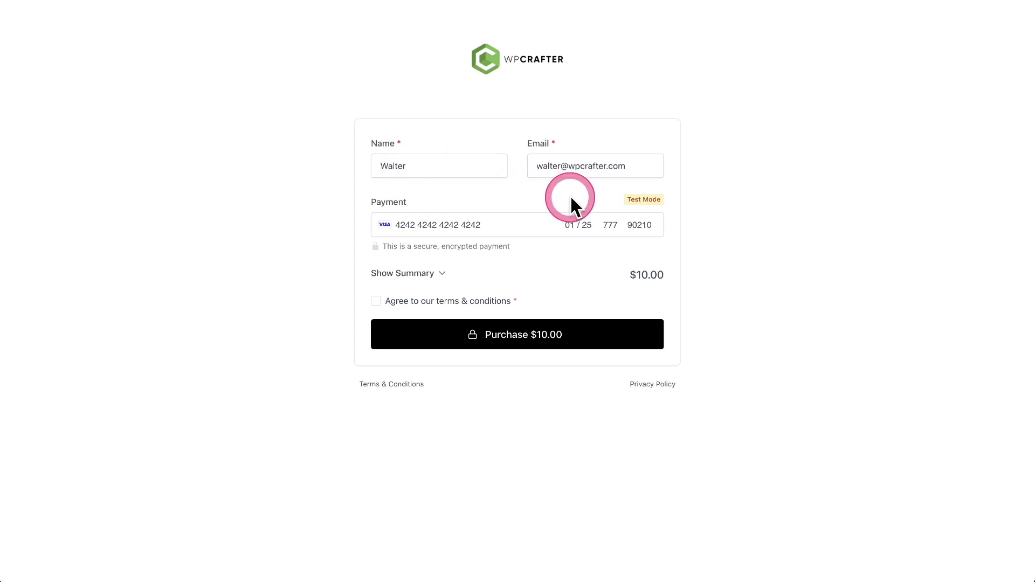
pyautogui.click(376, 302)
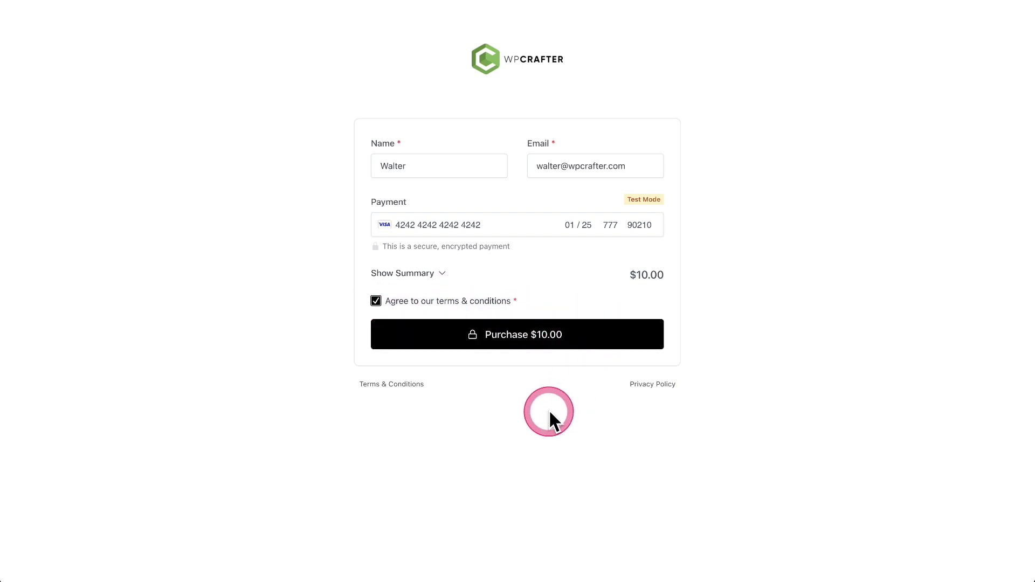
pyautogui.click(519, 345)
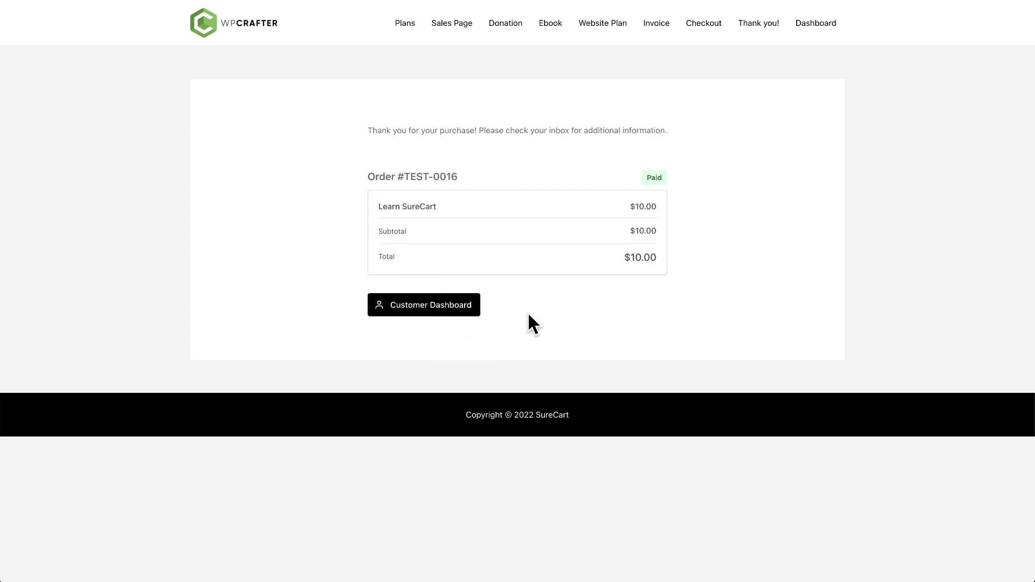
# Step: Open the Customer Dashboard from the thank-you page and review its course and $10 order listings
pyautogui.click(505, 115)
pyautogui.click(460, 312)
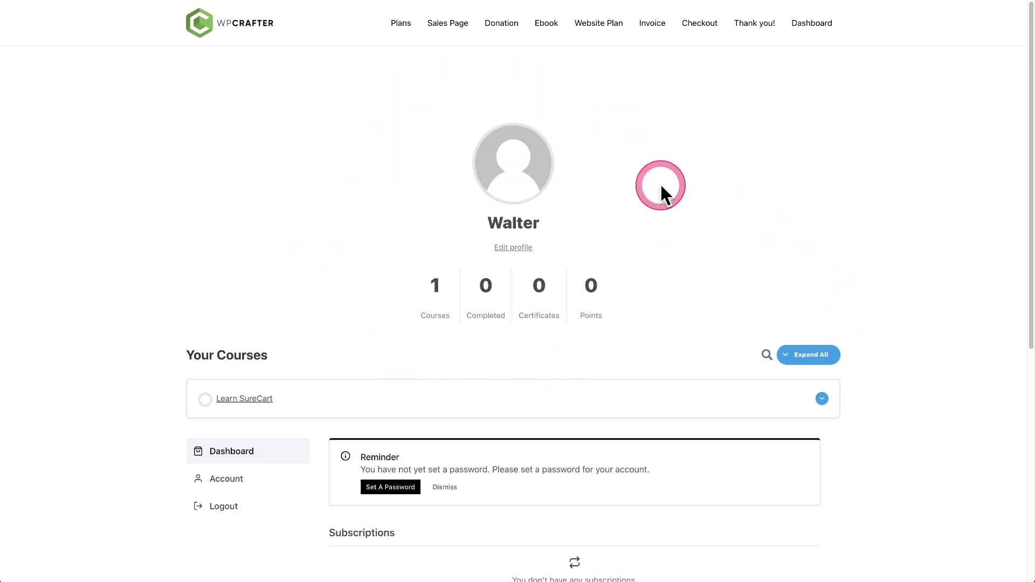
pyautogui.scroll(-2, 663, 192)
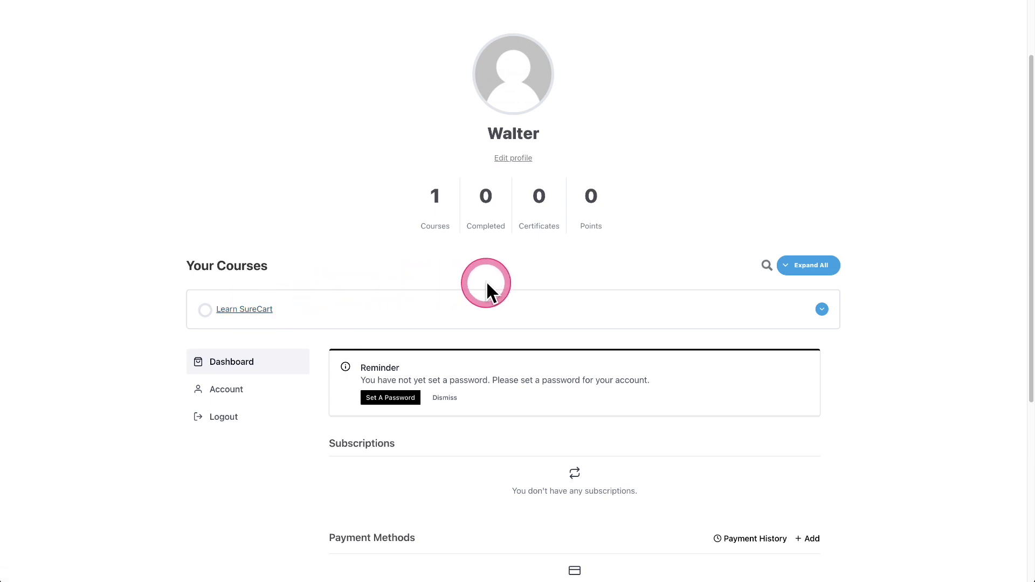
pyautogui.scroll(-4, 486, 280)
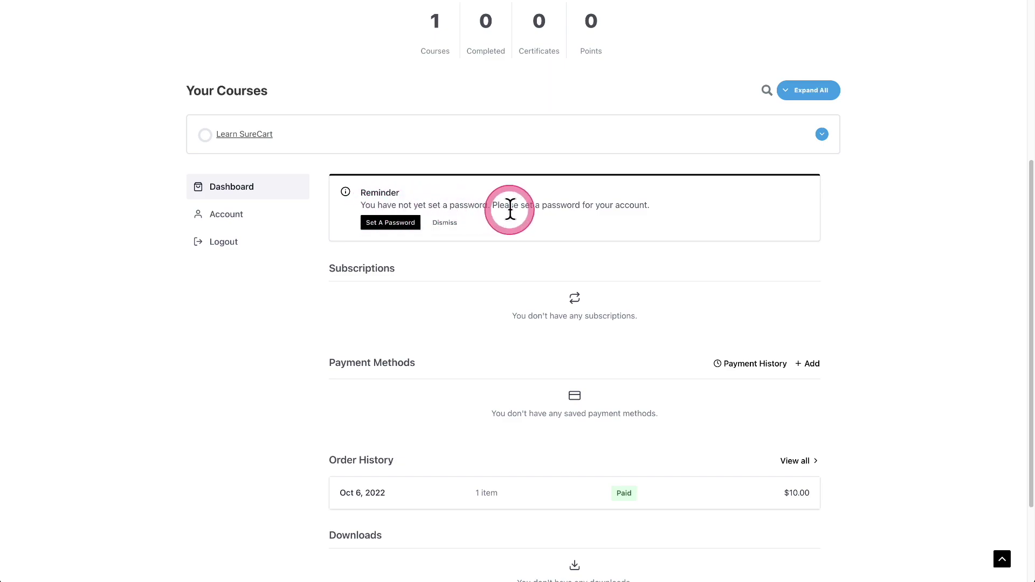
# Step: Set an account password, then open the Learn SureCart course page from the dashboard
pyautogui.click(403, 224)
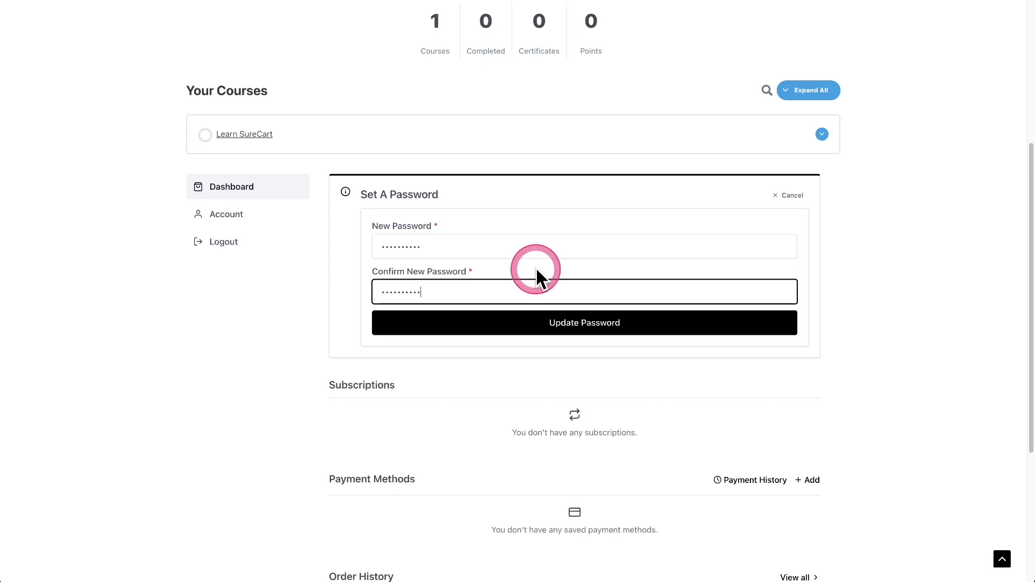
pyautogui.click(577, 326)
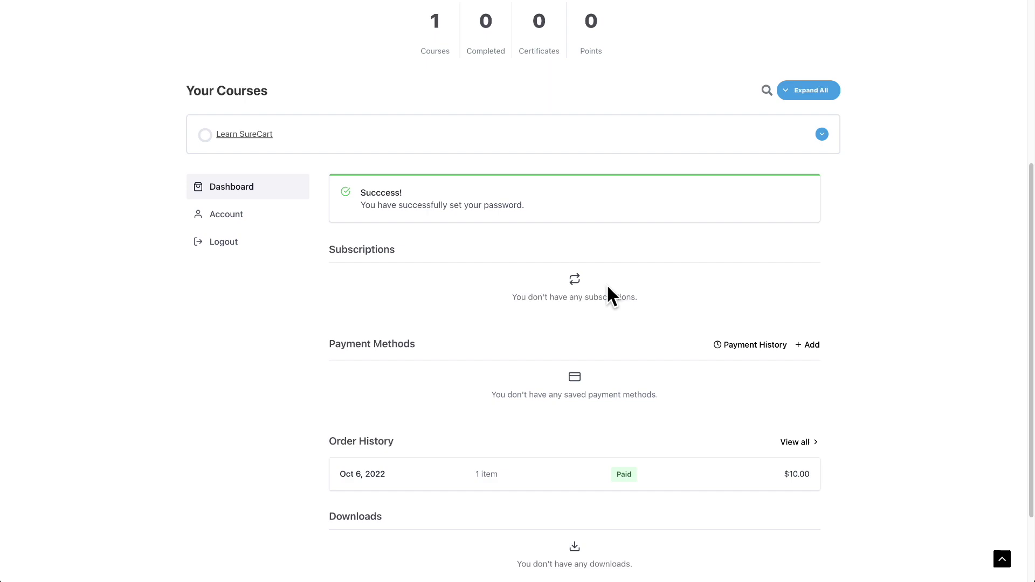
pyautogui.click(258, 135)
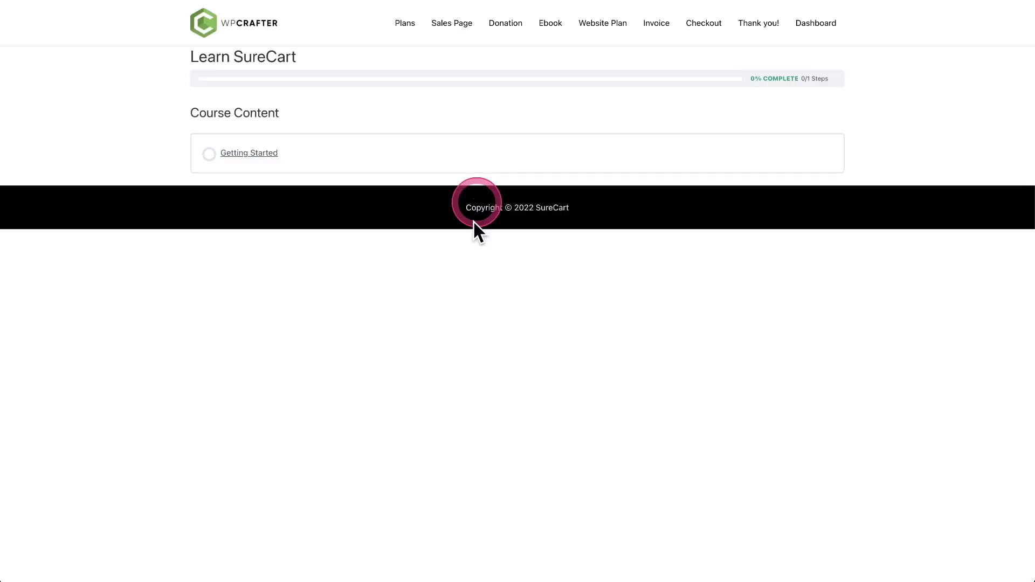